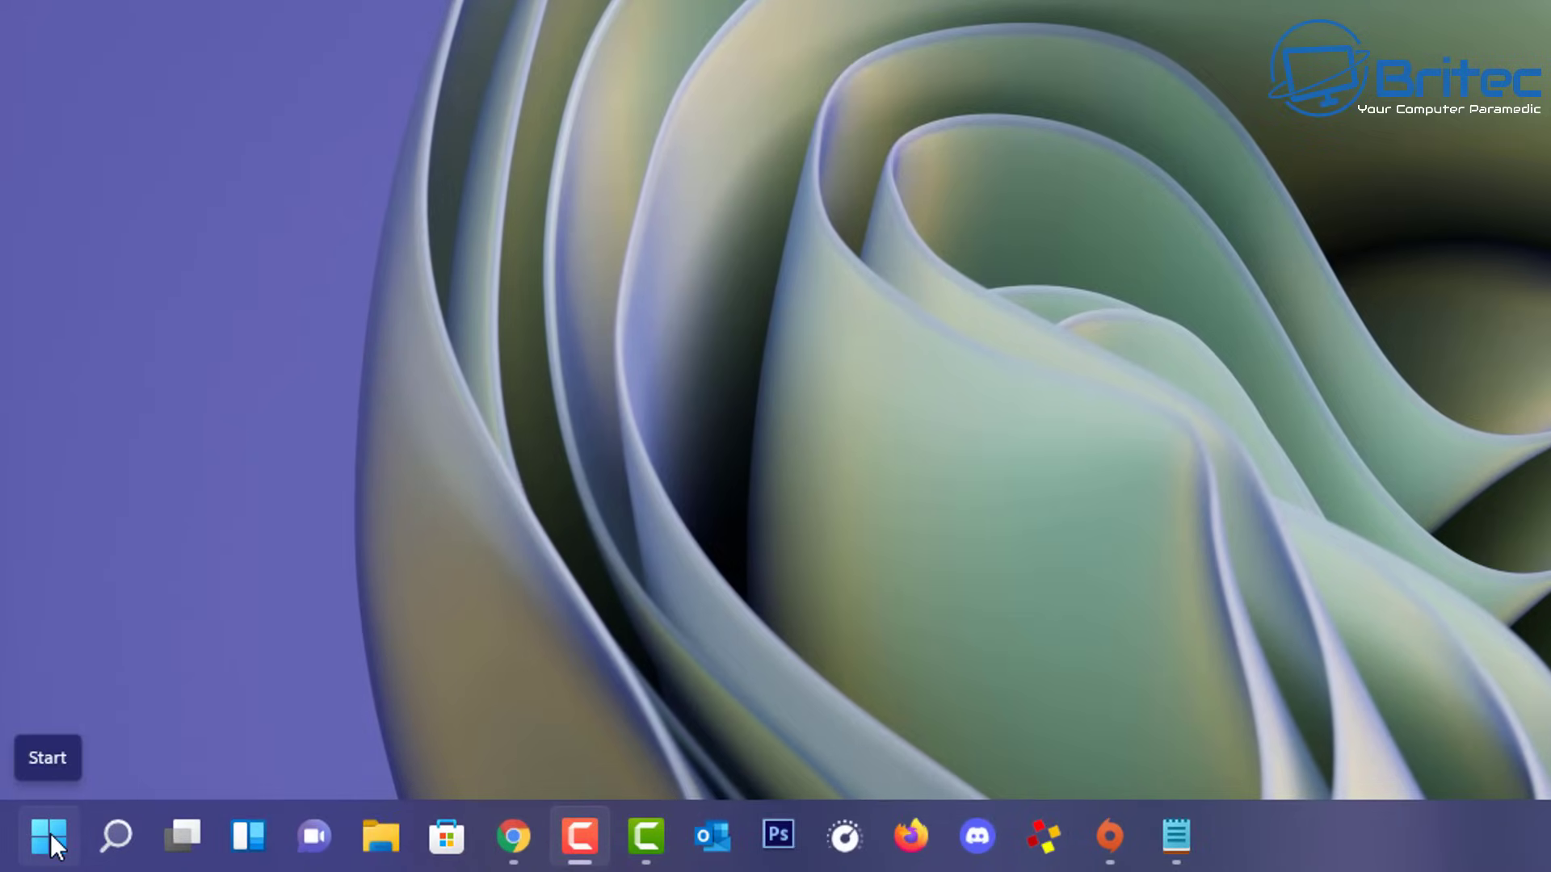
Step: Run control.exe powercfg.cpl,,3 from the Run box to open the Balanced plan's advanced power settings
{"action": "right_click", "coordinate": [50, 832]}
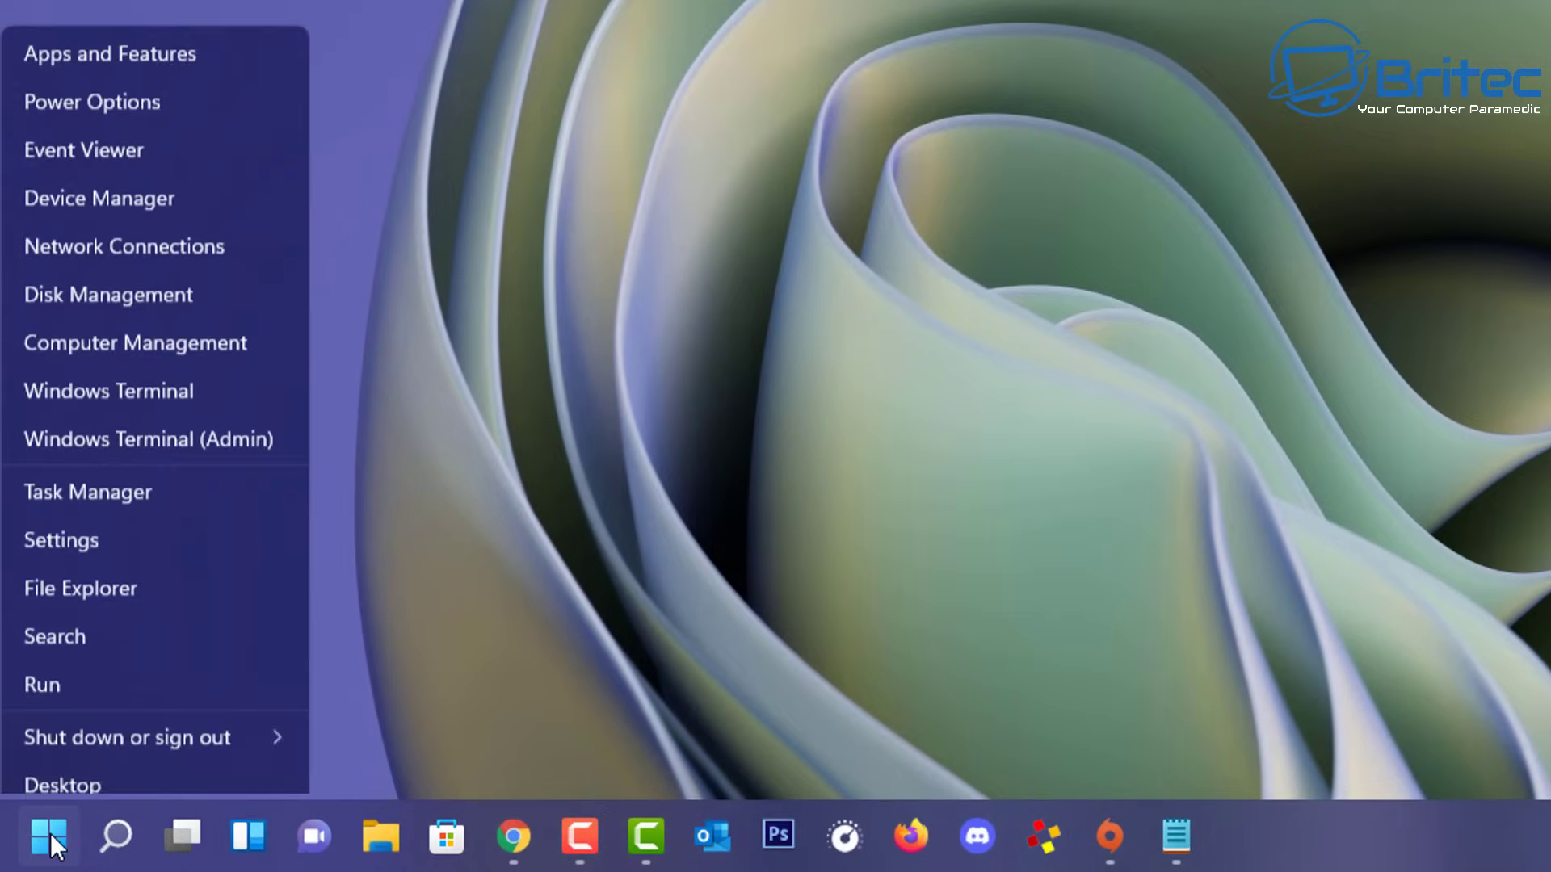
{"action": "left_click", "coordinate": [97, 665]}
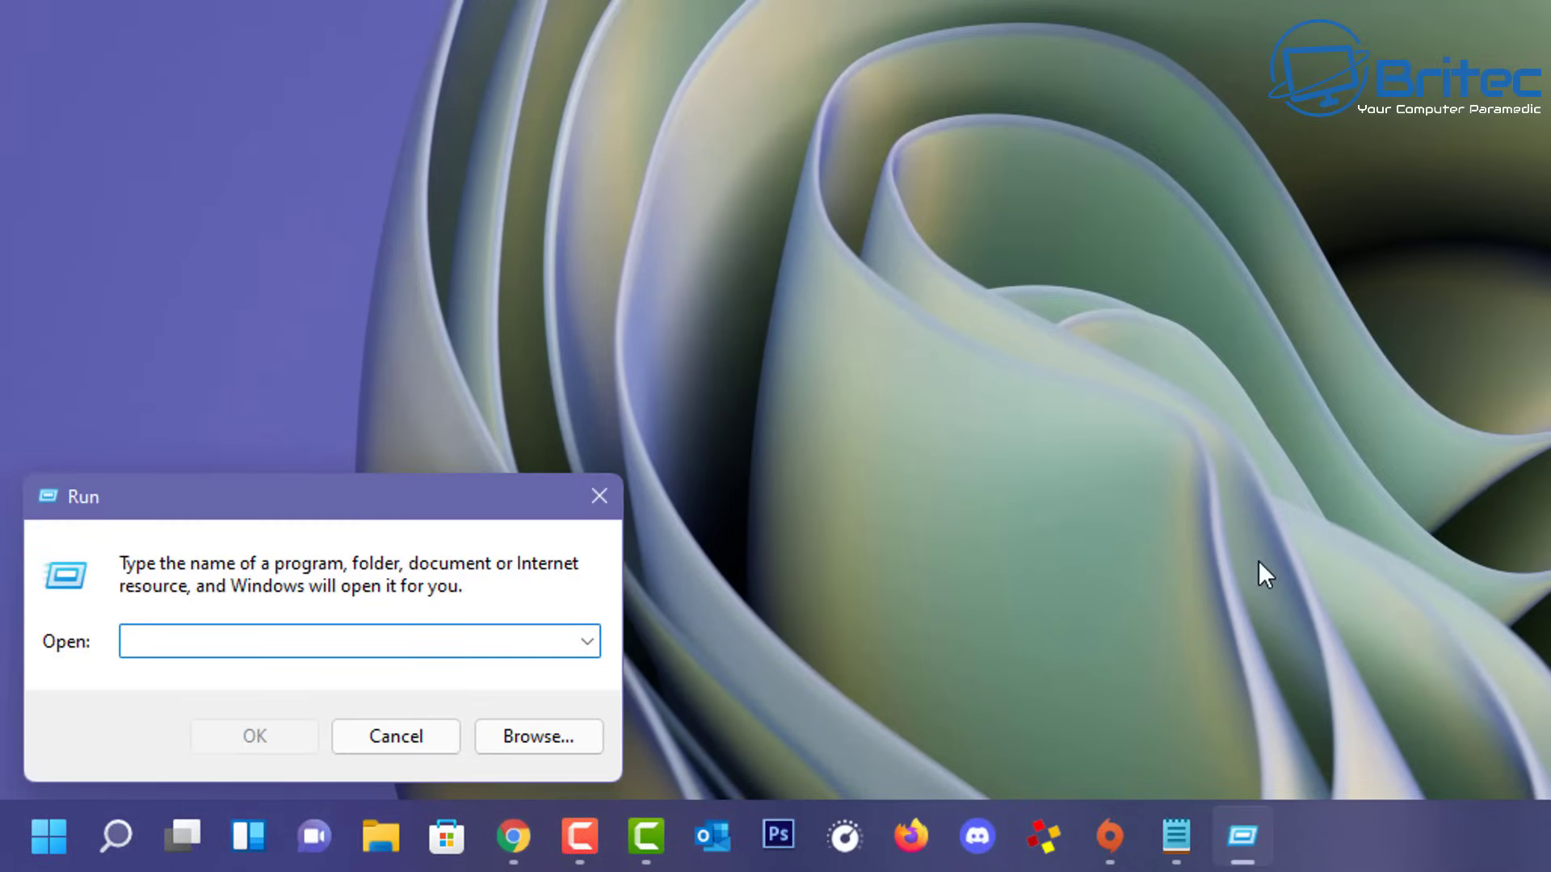
{"action": "type", "text": "control.exe powercfg.cpl,,3"}
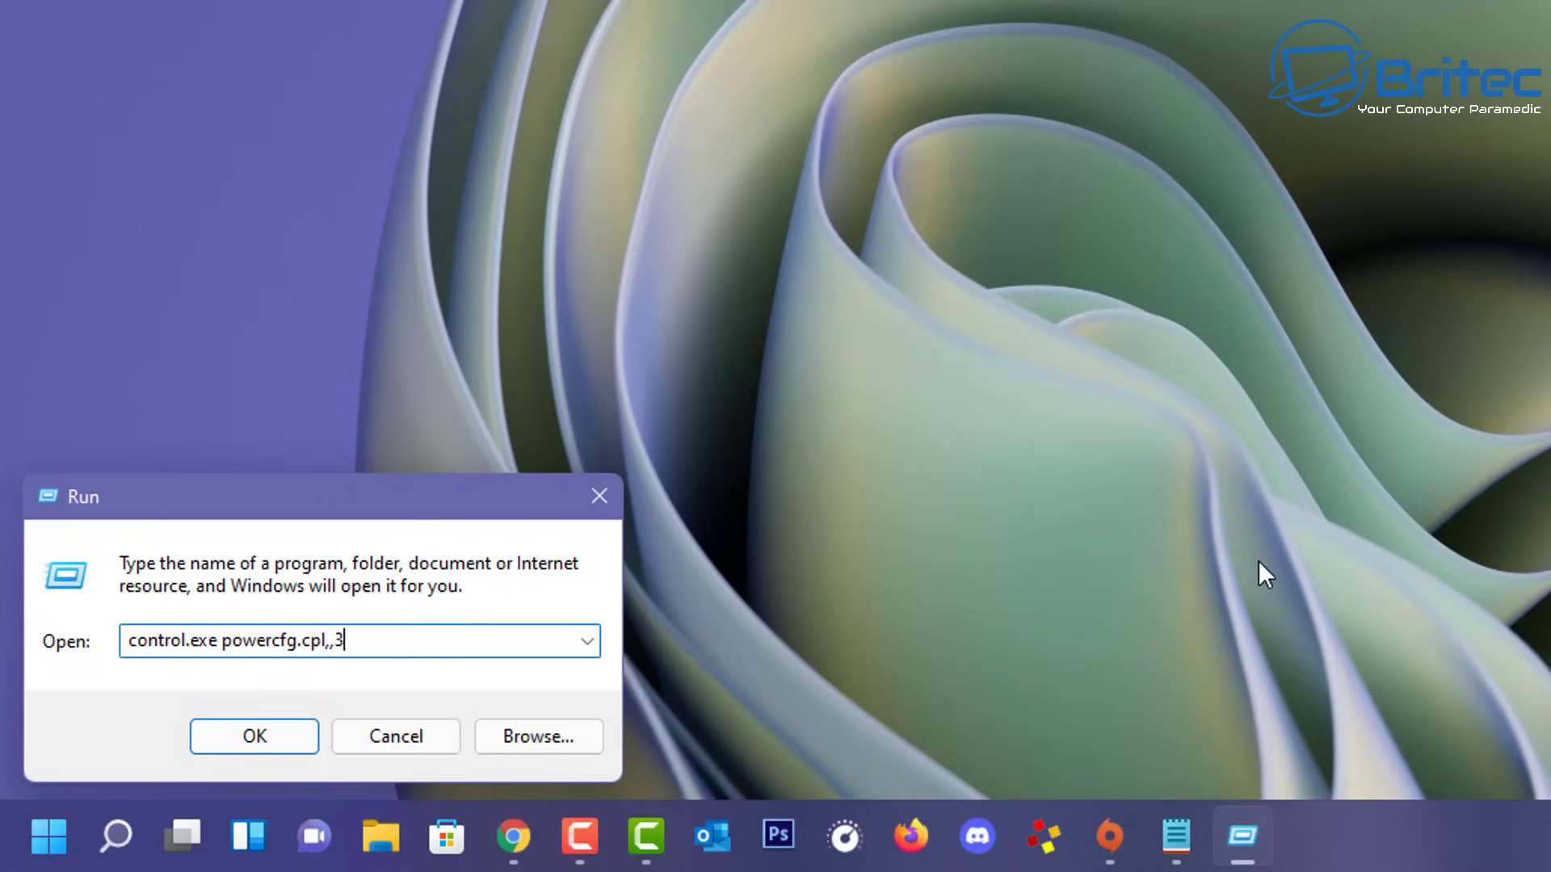
{"action": "key", "text": "Return"}
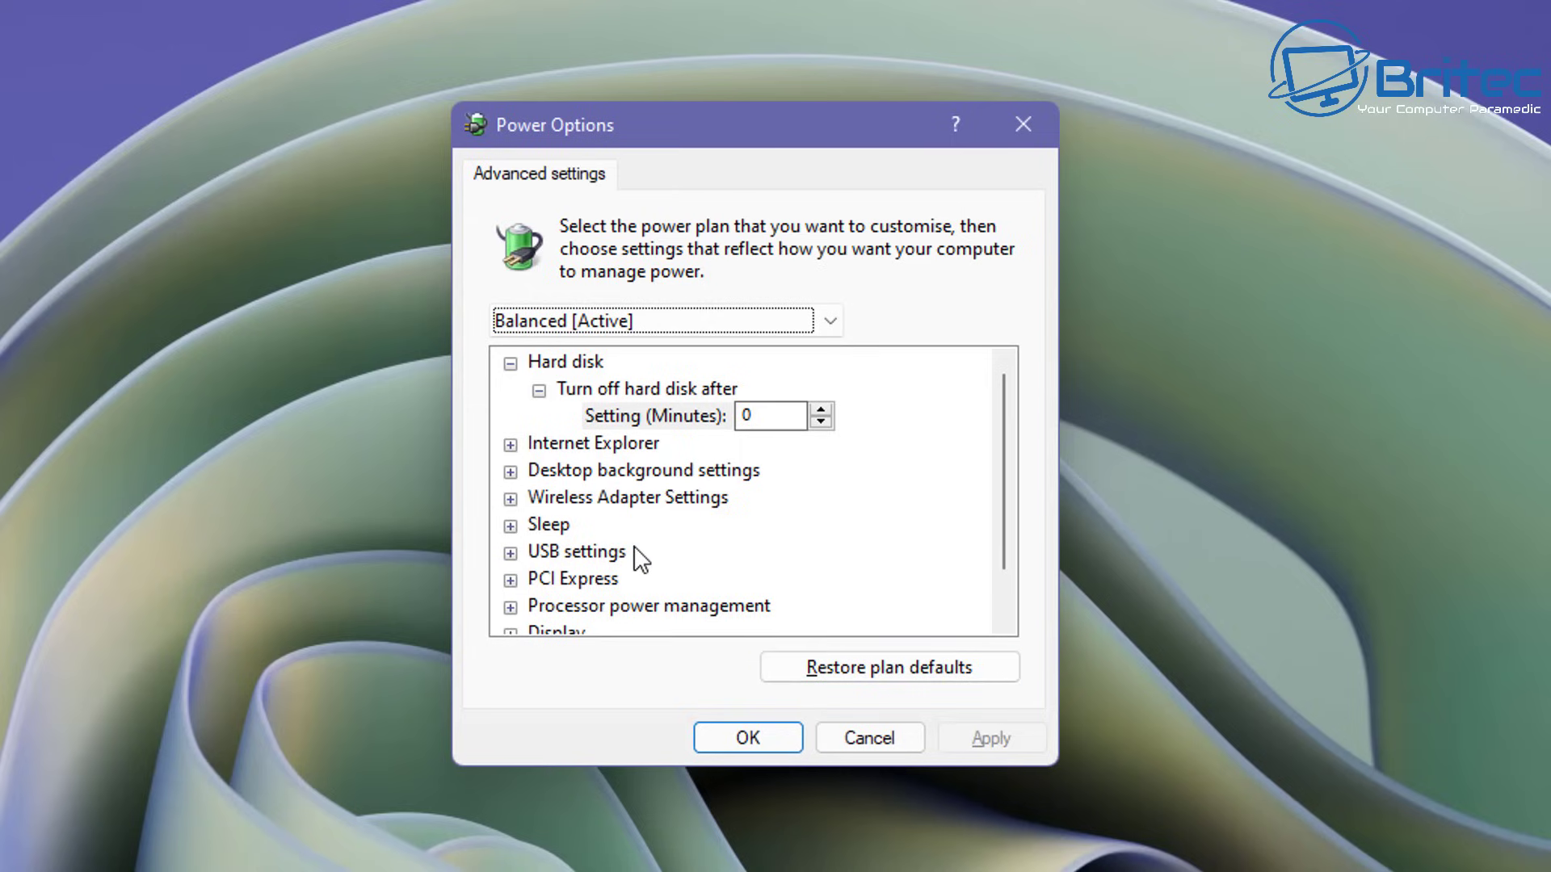
Step: Set PCI Express > Link State Power Management to Off, then apply and close with OK
{"action": "left_click", "coordinate": [505, 367]}
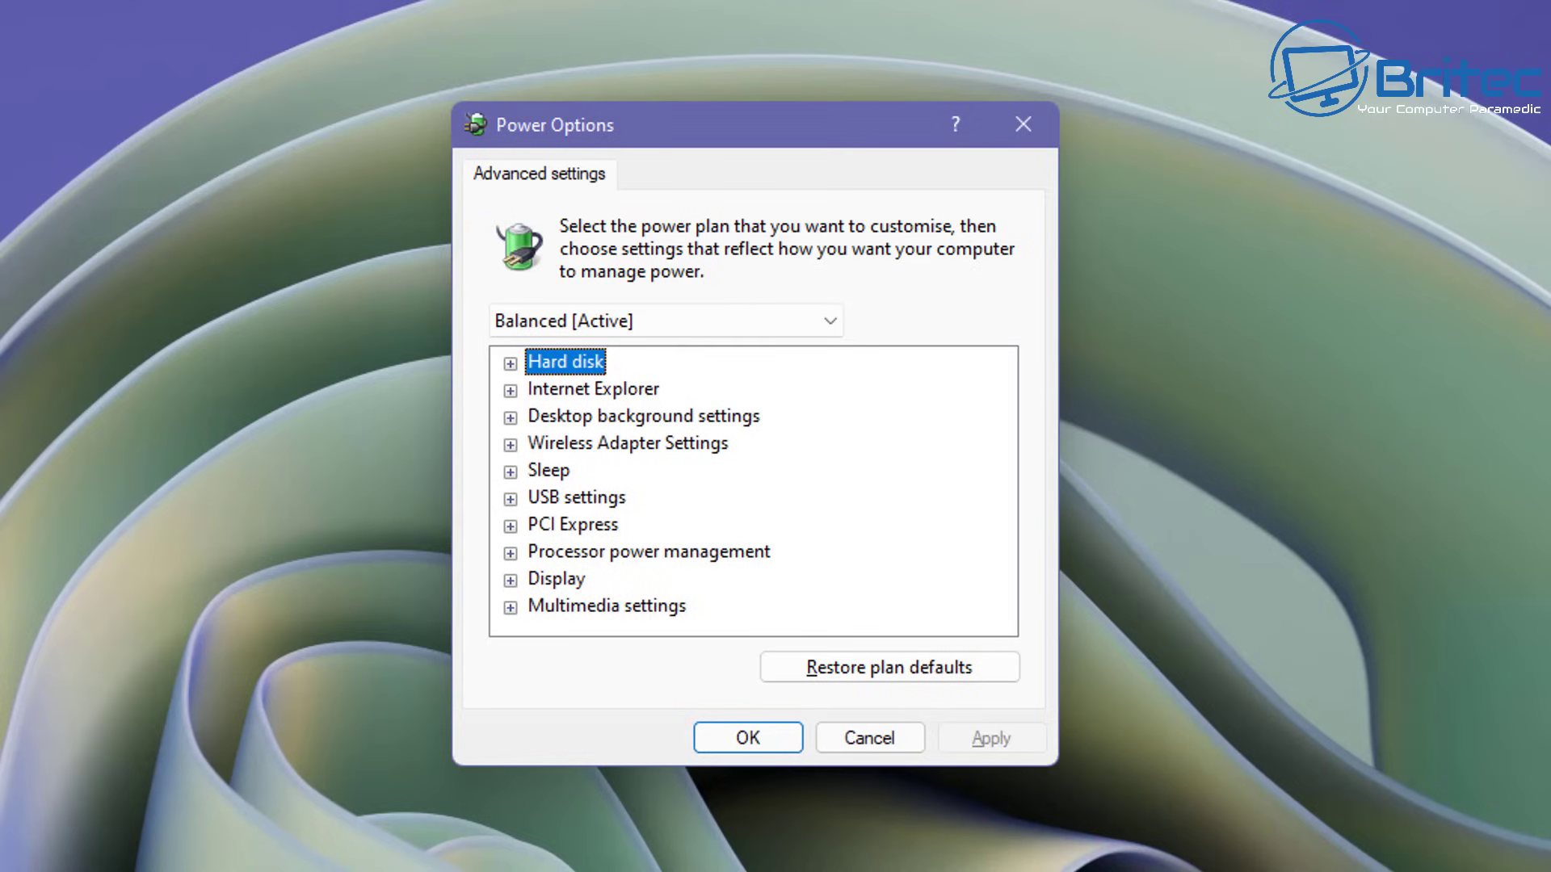
{"action": "left_click", "coordinate": [537, 521]}
{"action": "left_click", "coordinate": [511, 526]}
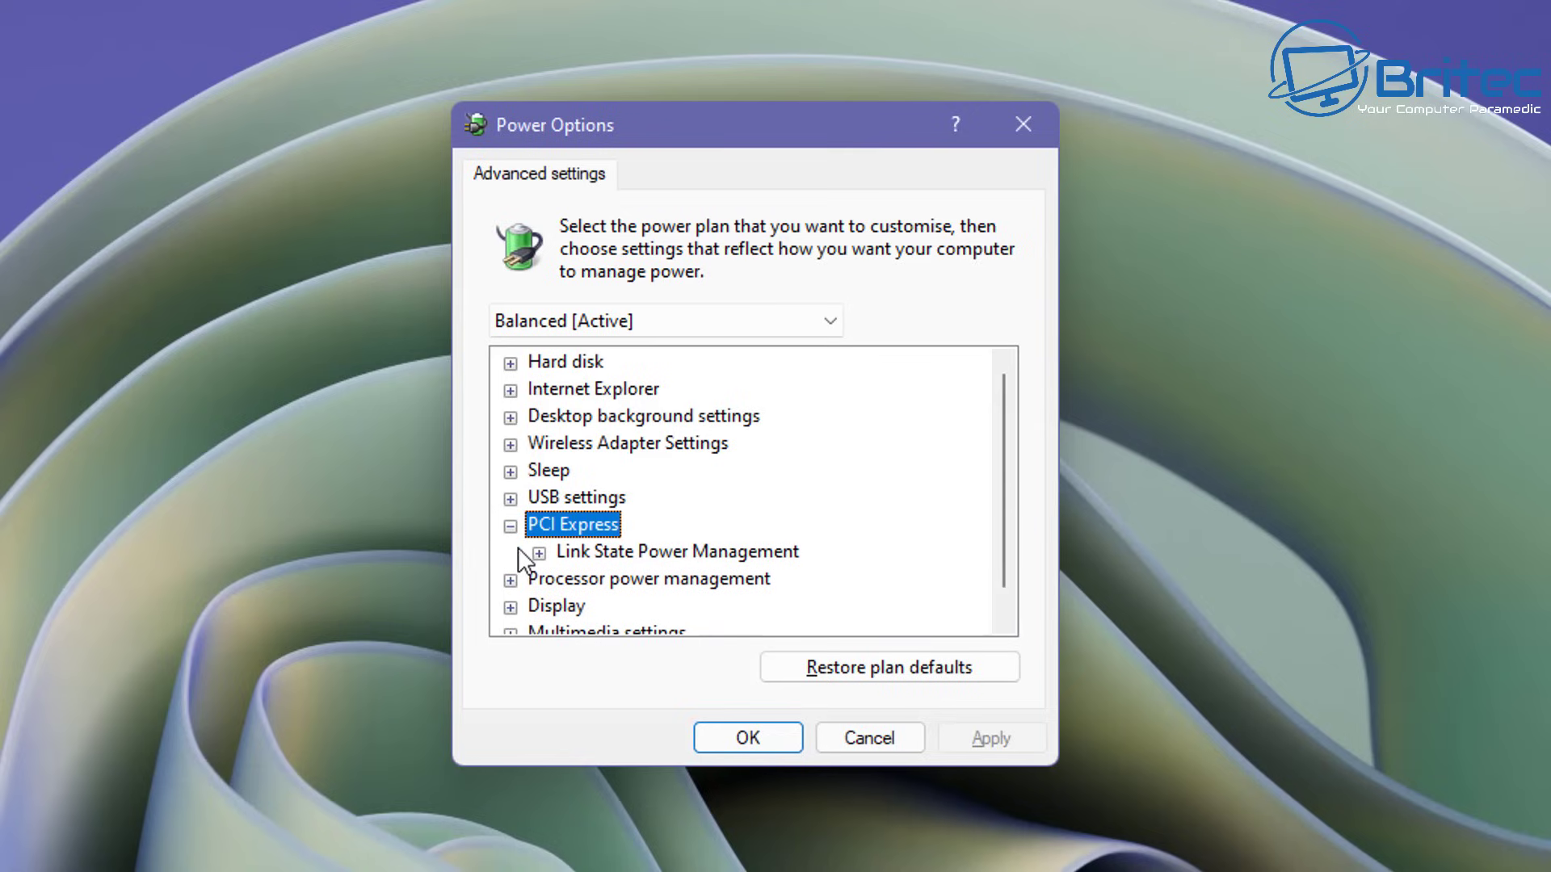
{"action": "left_click", "coordinate": [578, 551]}
{"action": "left_click", "coordinate": [539, 554]}
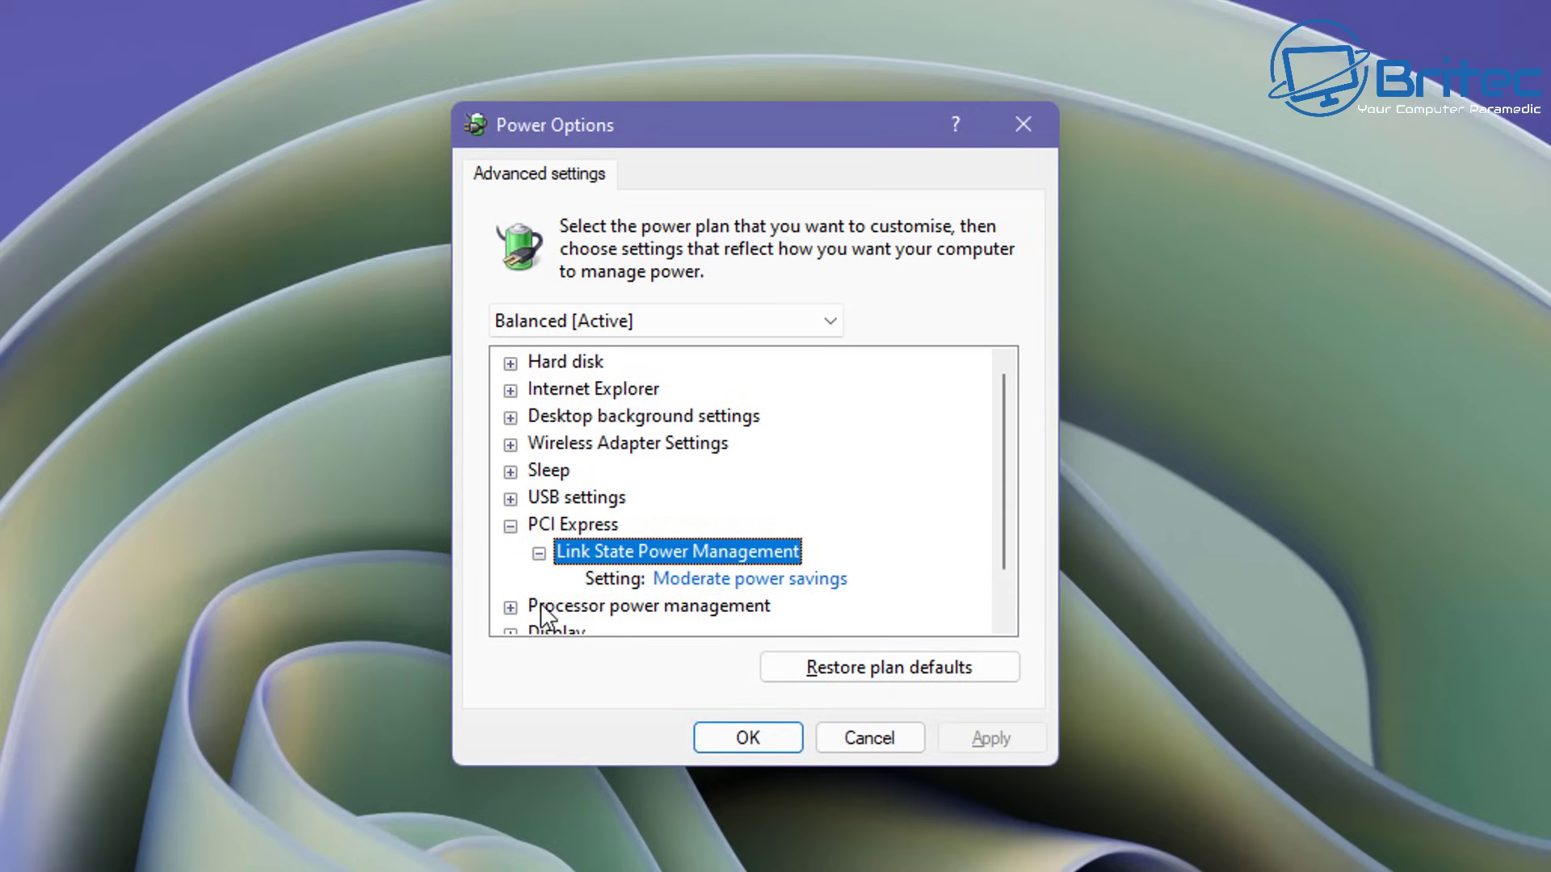
{"action": "left_click", "coordinate": [718, 580]}
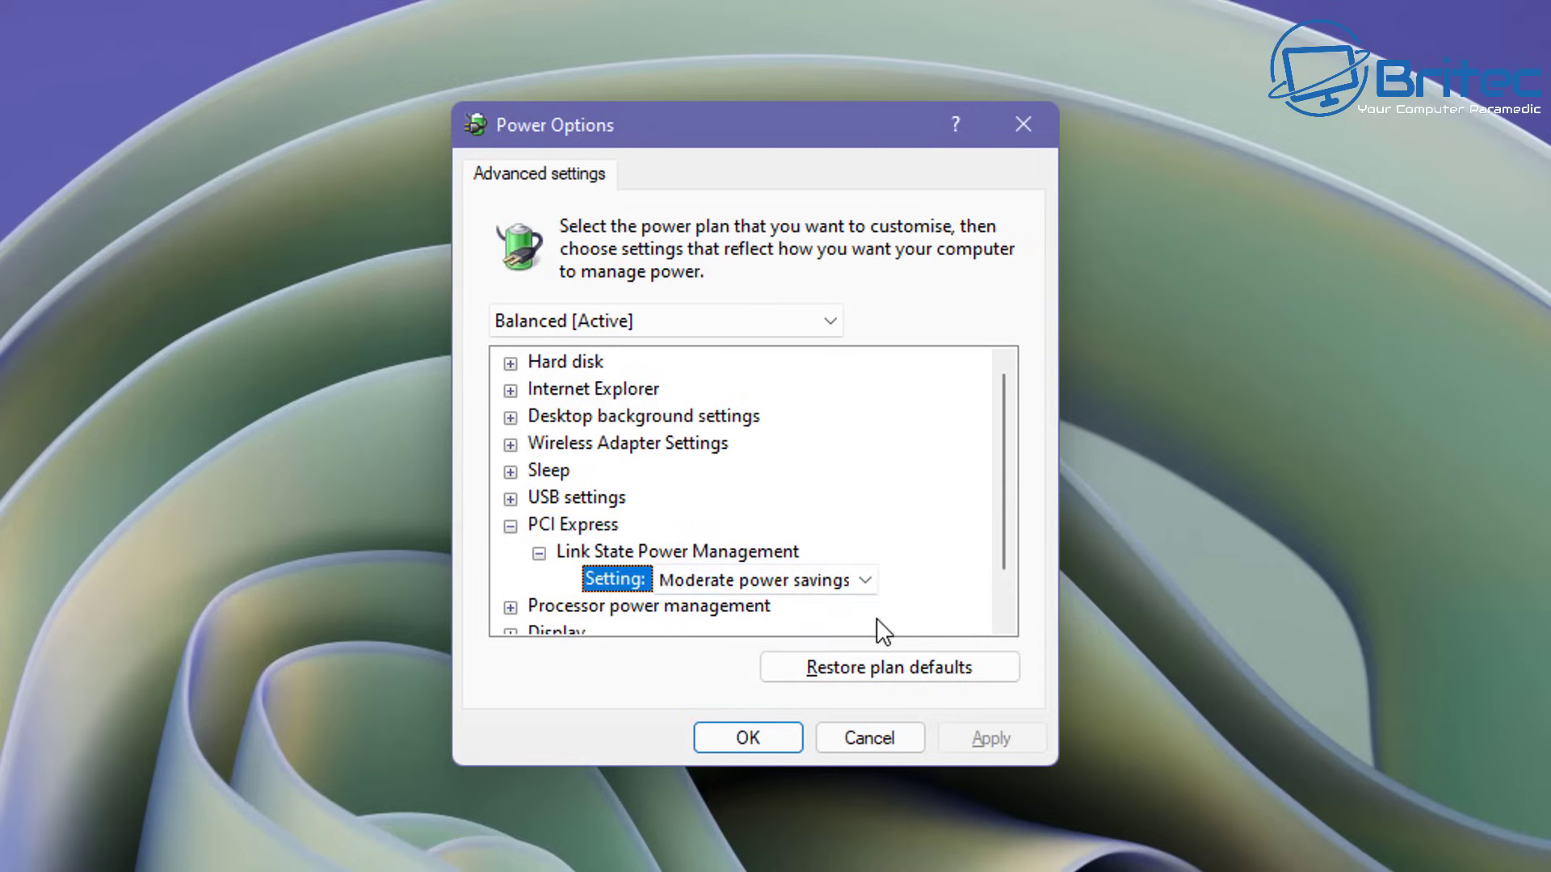
{"action": "left_click", "coordinate": [858, 587]}
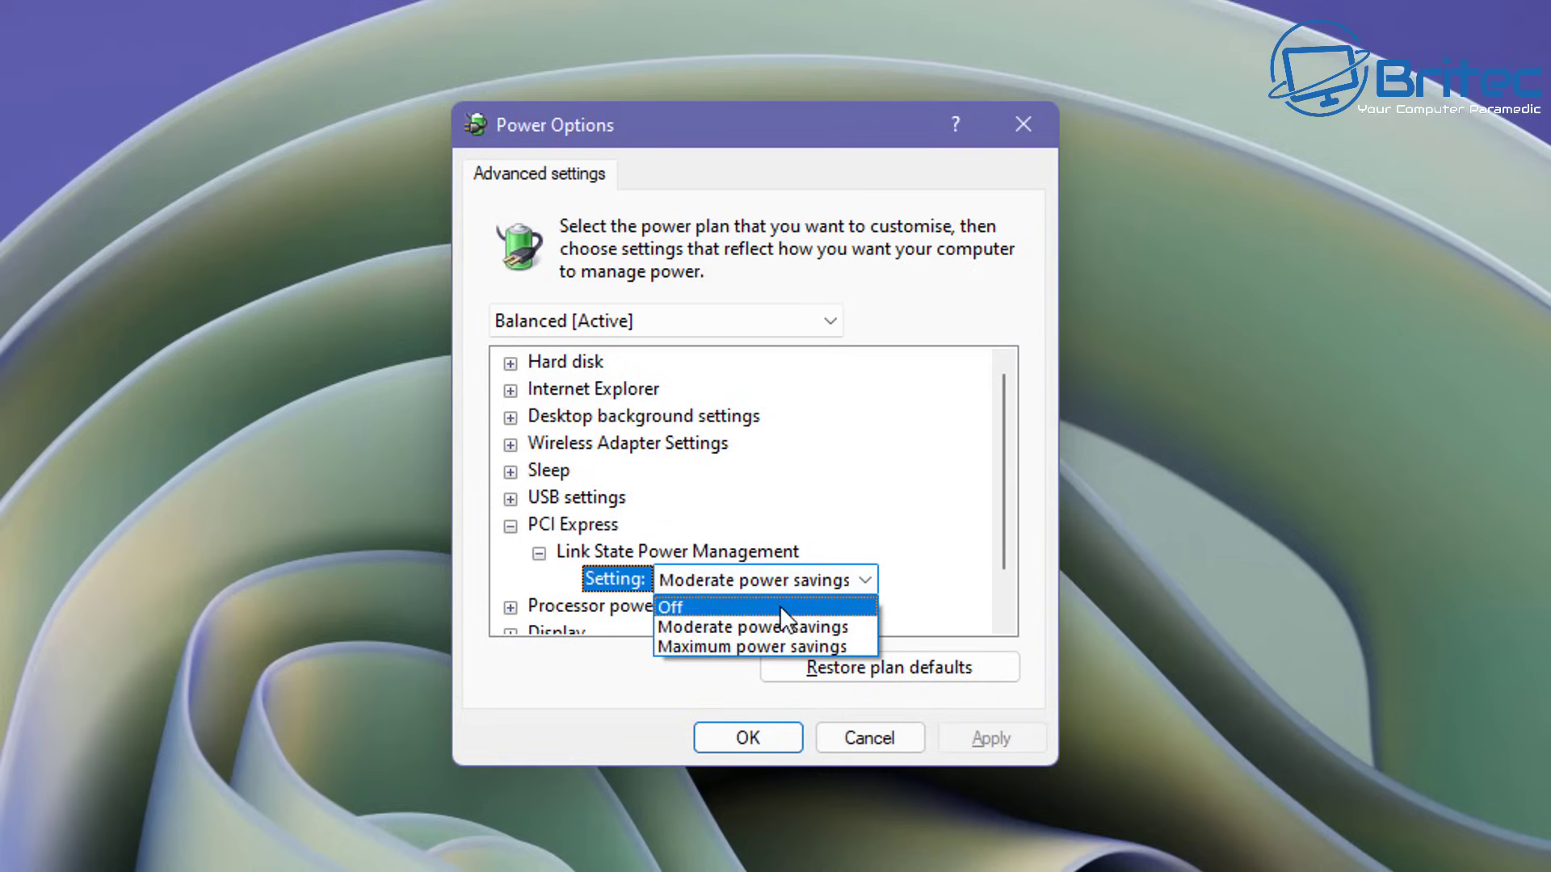
{"action": "left_click", "coordinate": [779, 604]}
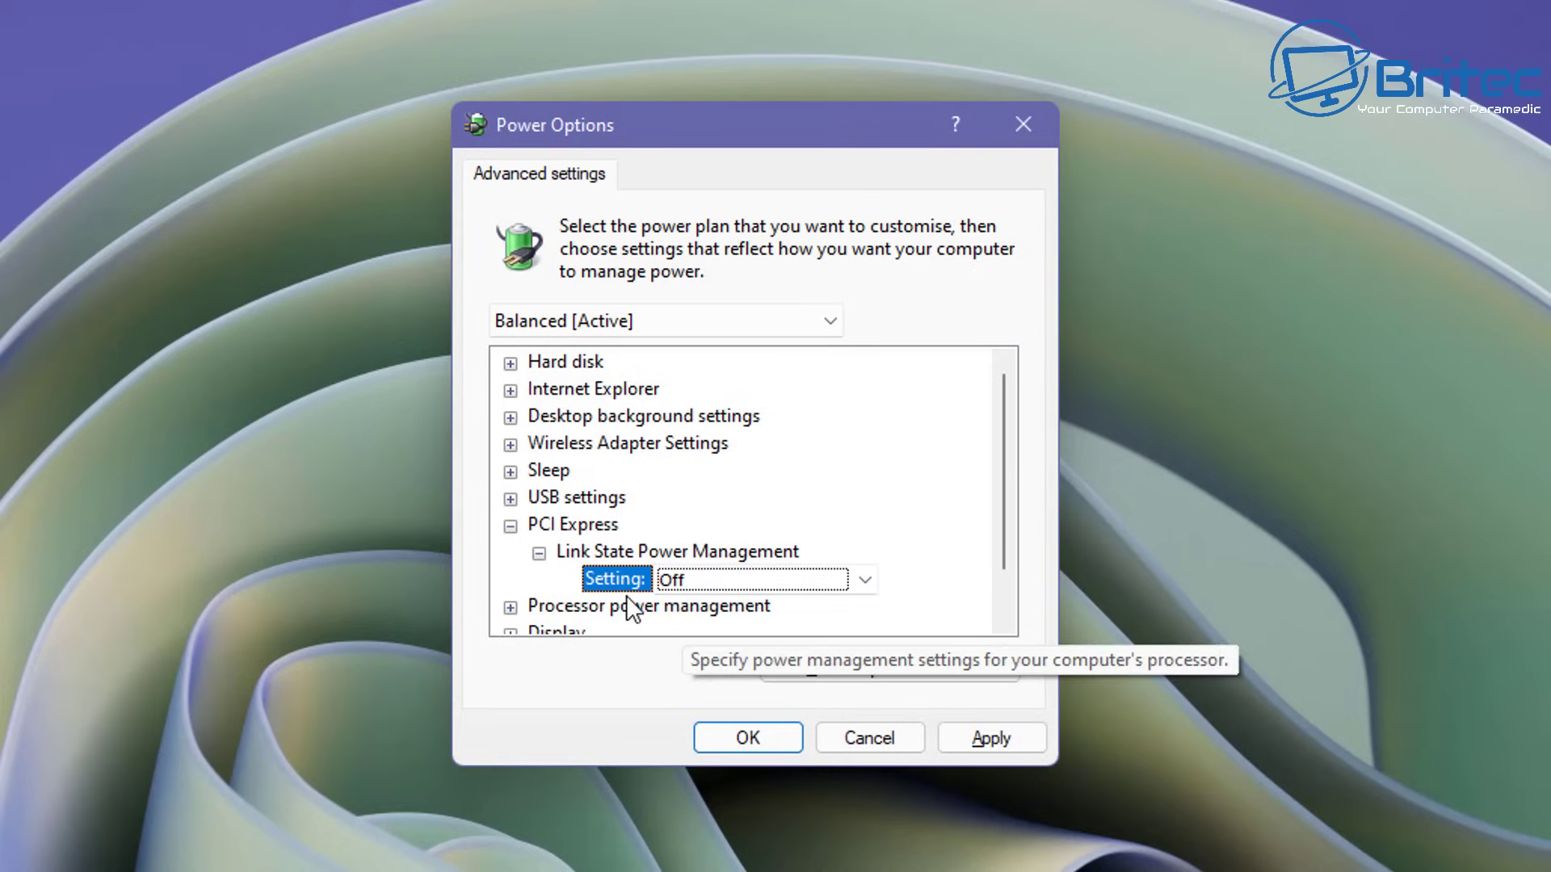
{"action": "left_click", "coordinate": [999, 736]}
{"action": "left_click", "coordinate": [727, 738]}
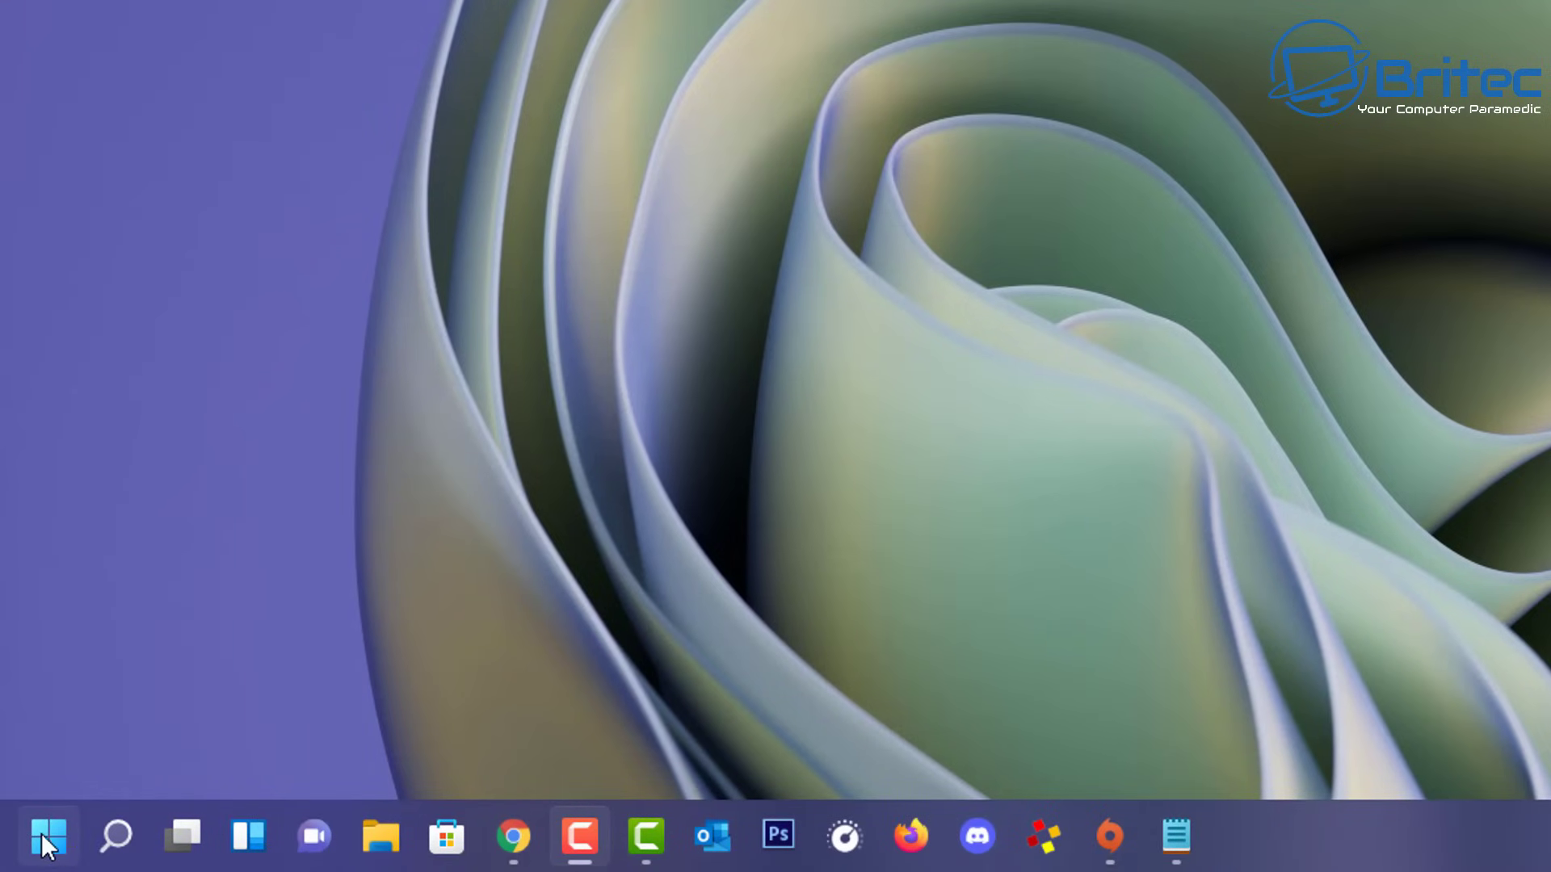
Step: Open the Power Options control panel through the Run box
{"action": "right_click", "coordinate": [41, 832]}
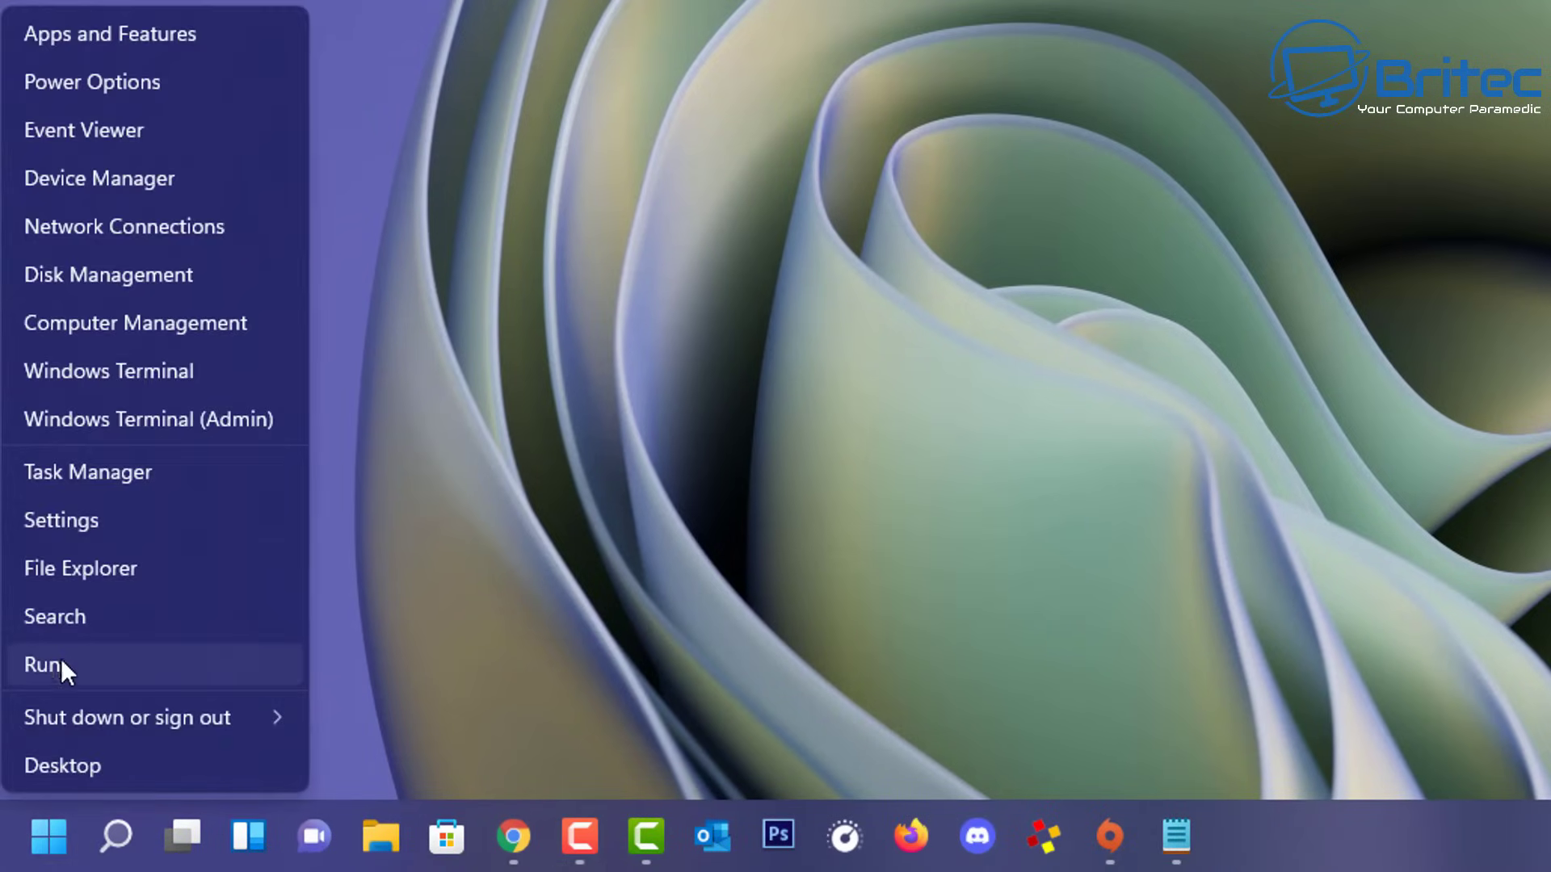
{"action": "left_click", "coordinate": [60, 661]}
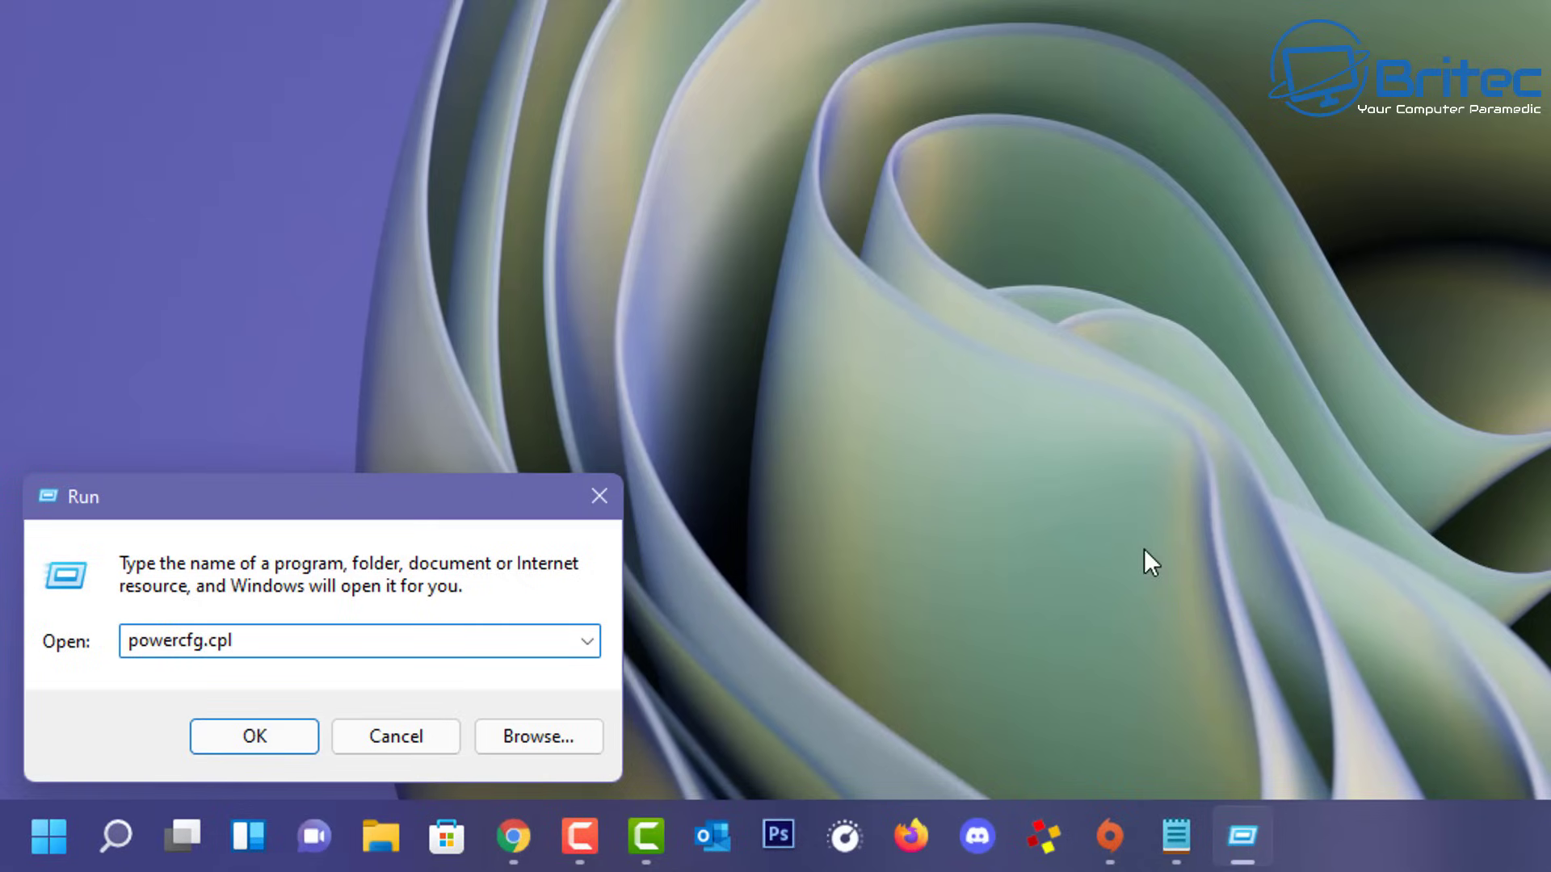
{"action": "key", "text": "Return"}
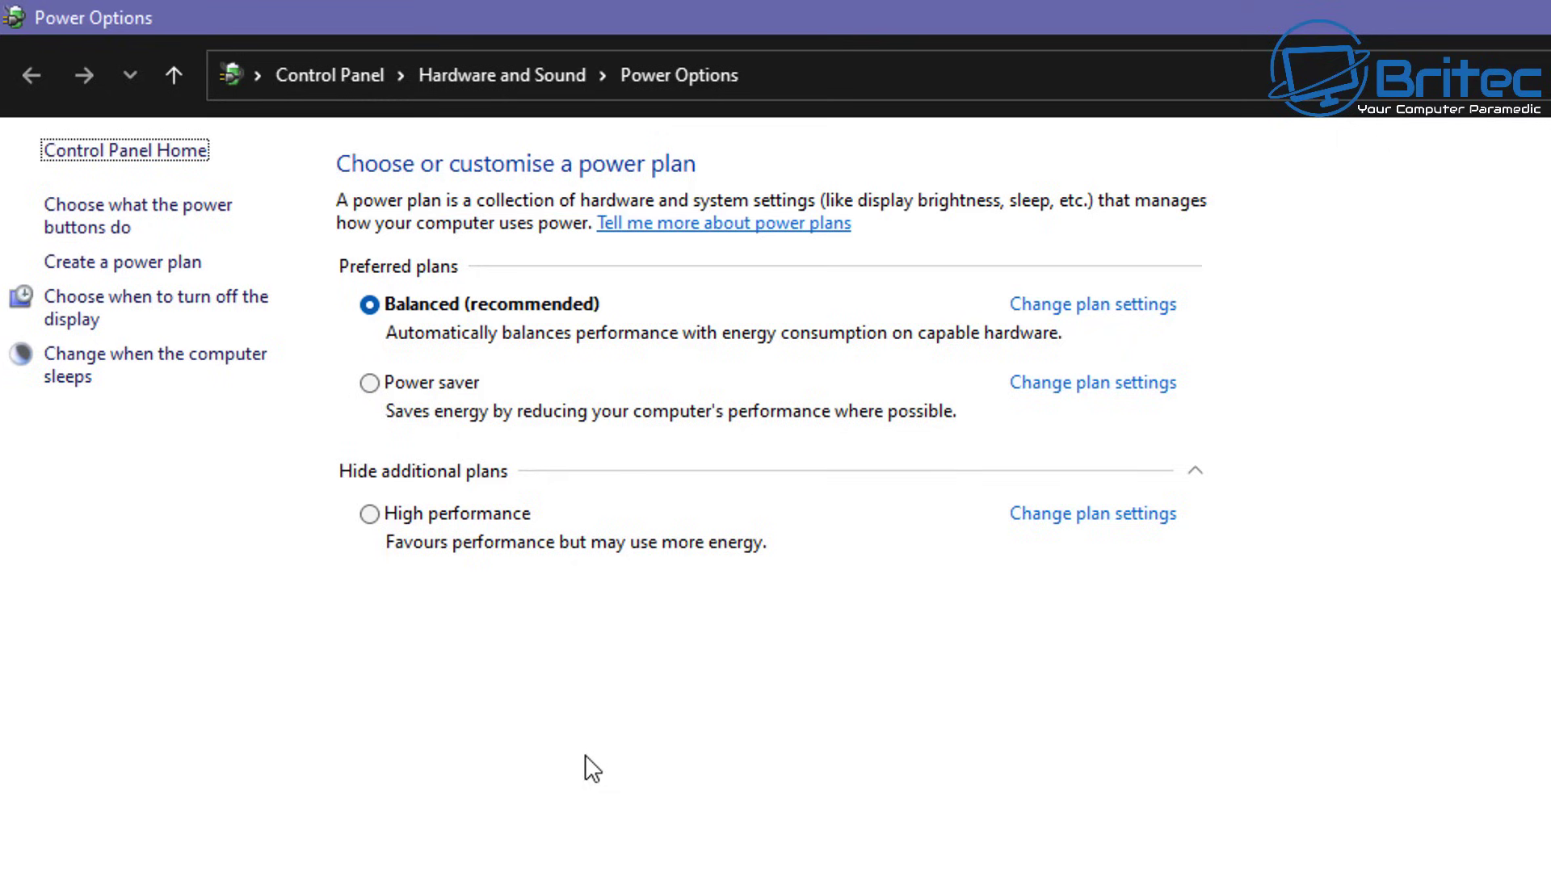
Step: On the power buttons page, unlock unavailable settings and keep the power button on Shut down
{"action": "left_click", "coordinate": [120, 223]}
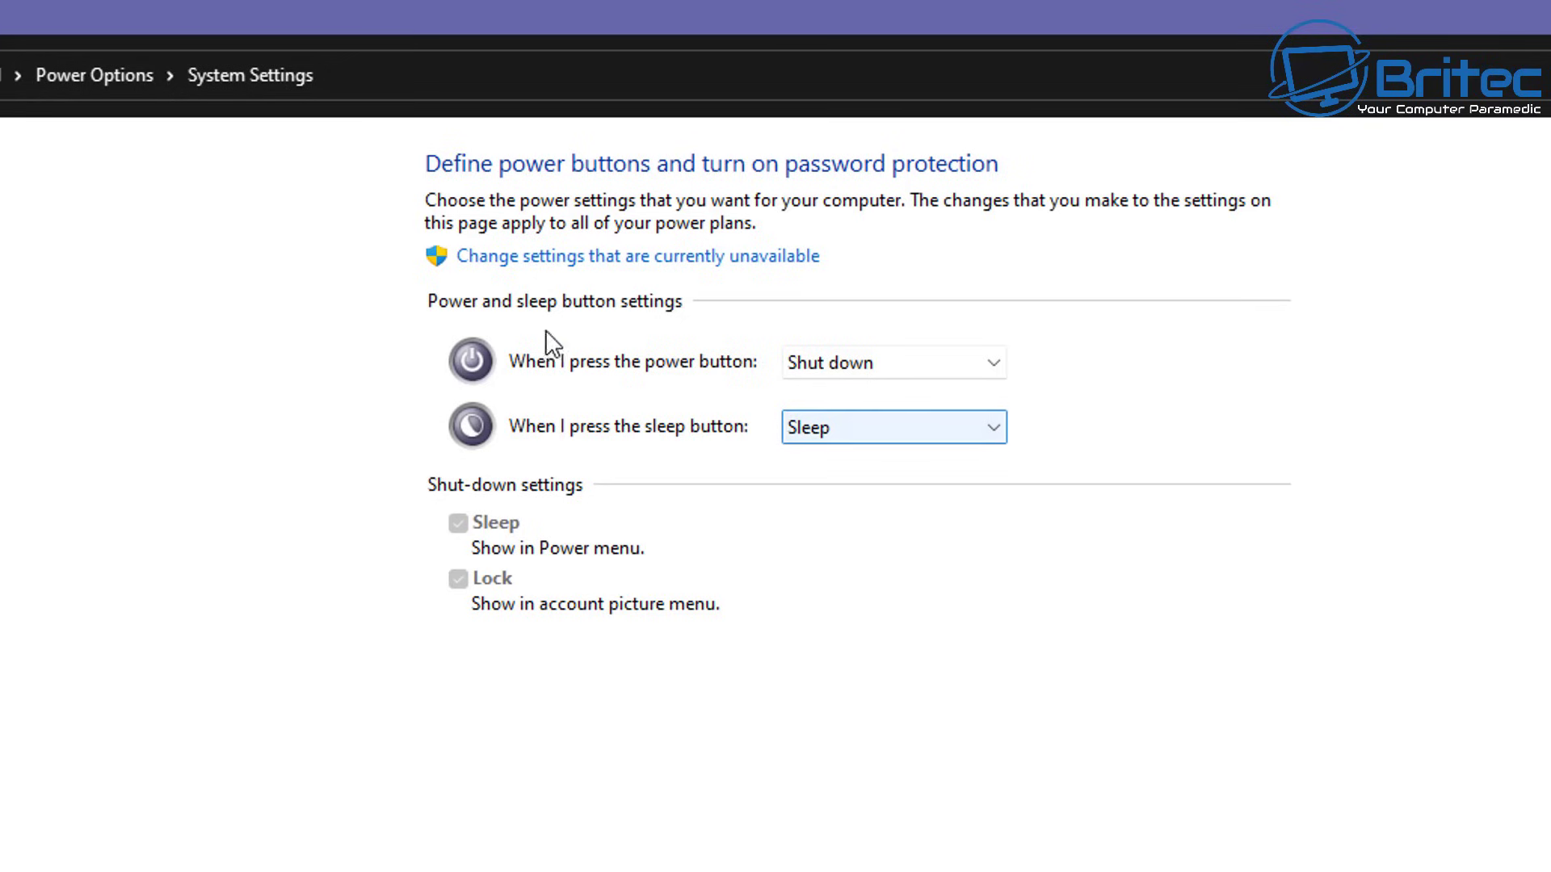
{"action": "left_click", "coordinate": [695, 257]}
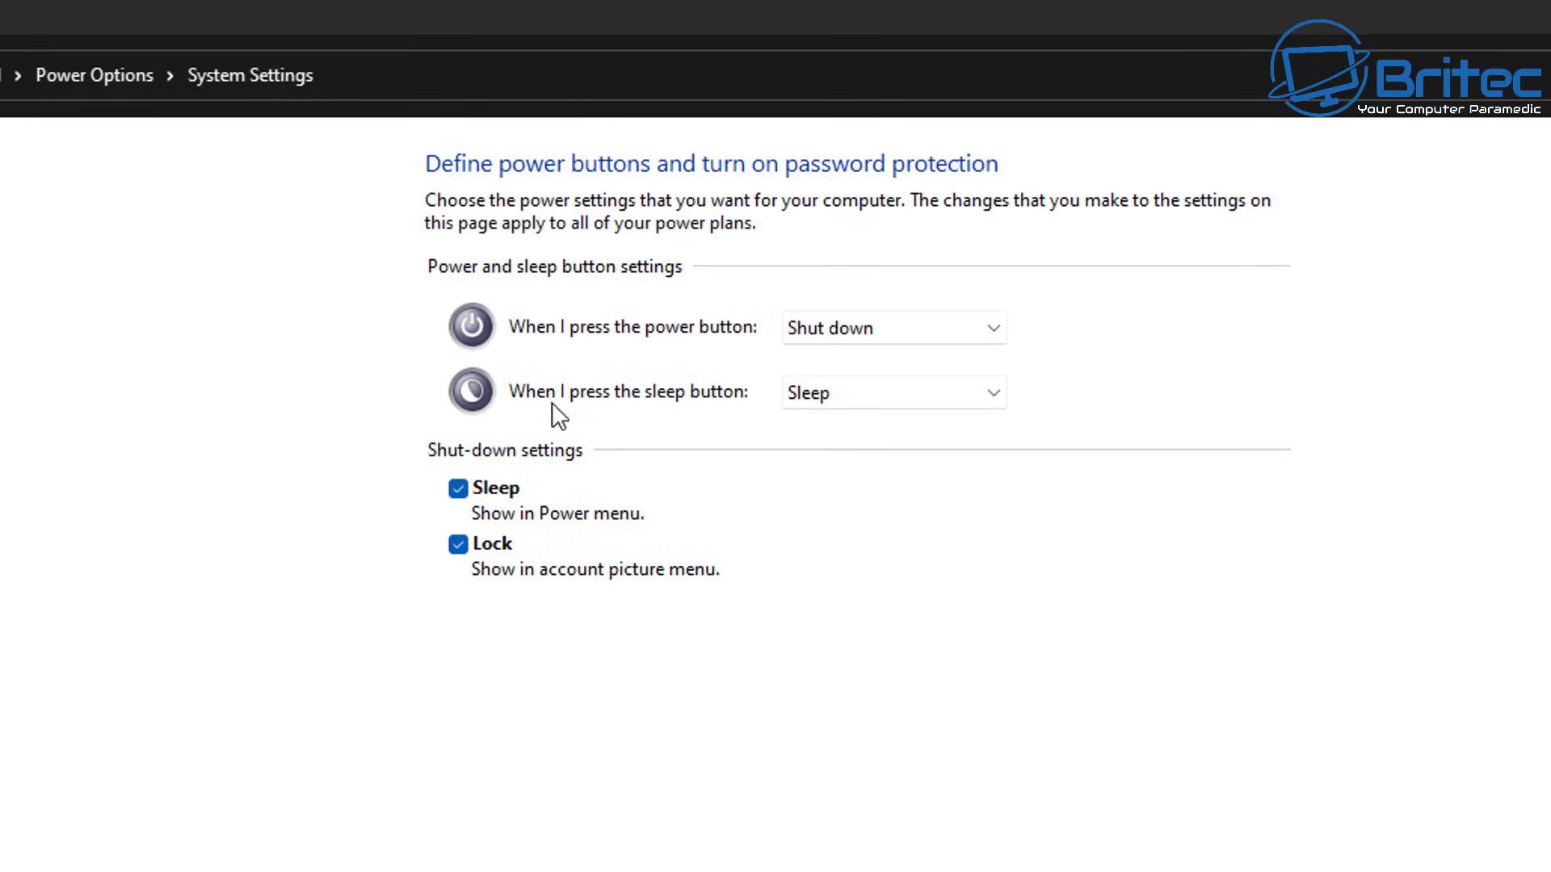
{"action": "left_click", "coordinate": [995, 345]}
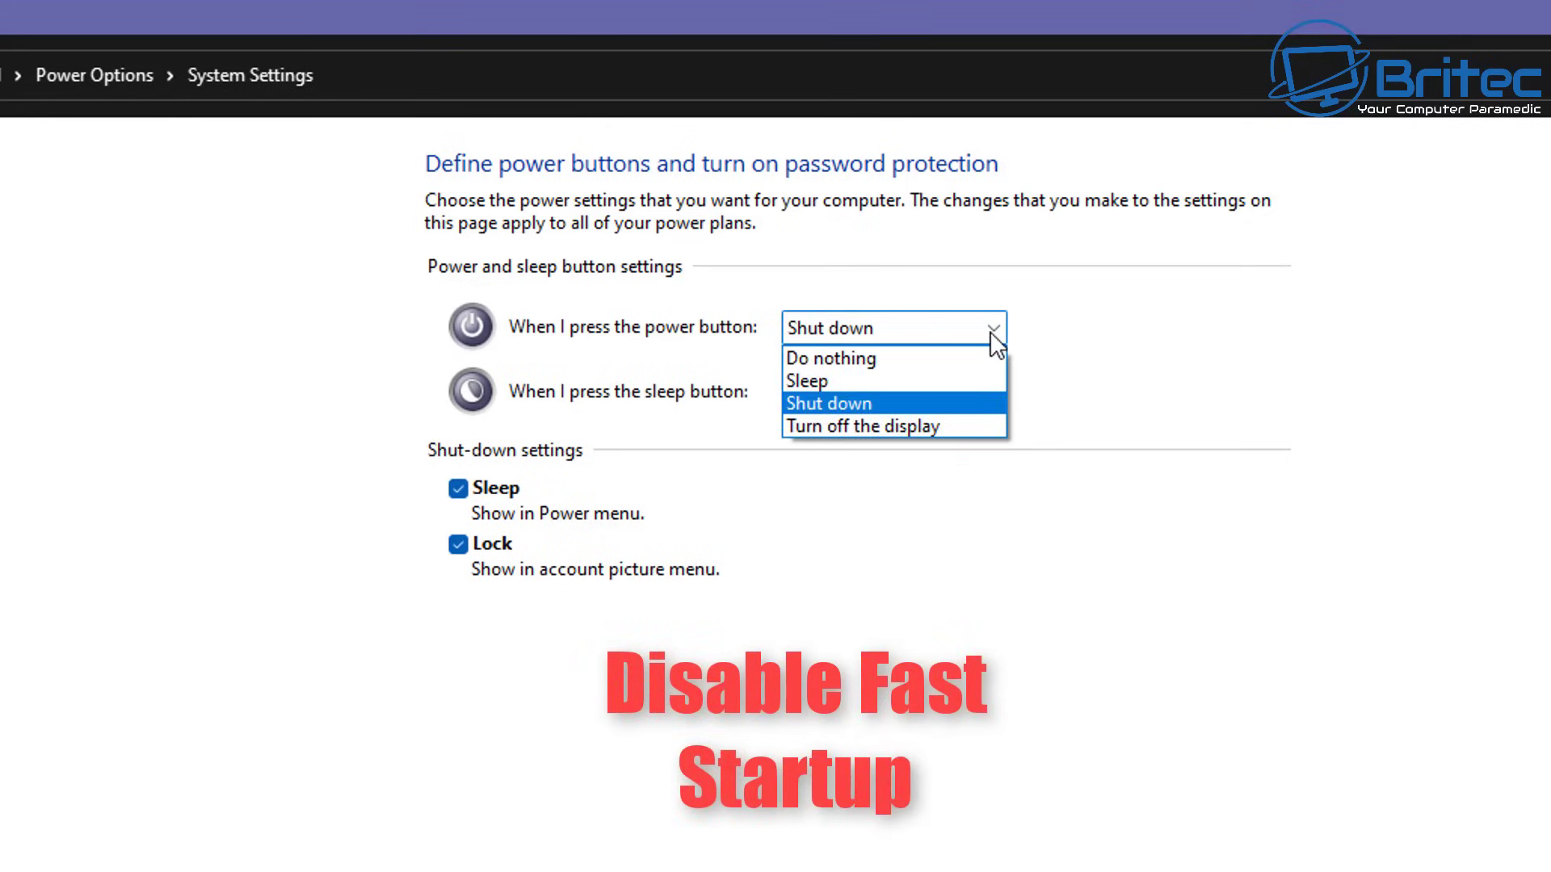
{"action": "left_click", "coordinate": [991, 335]}
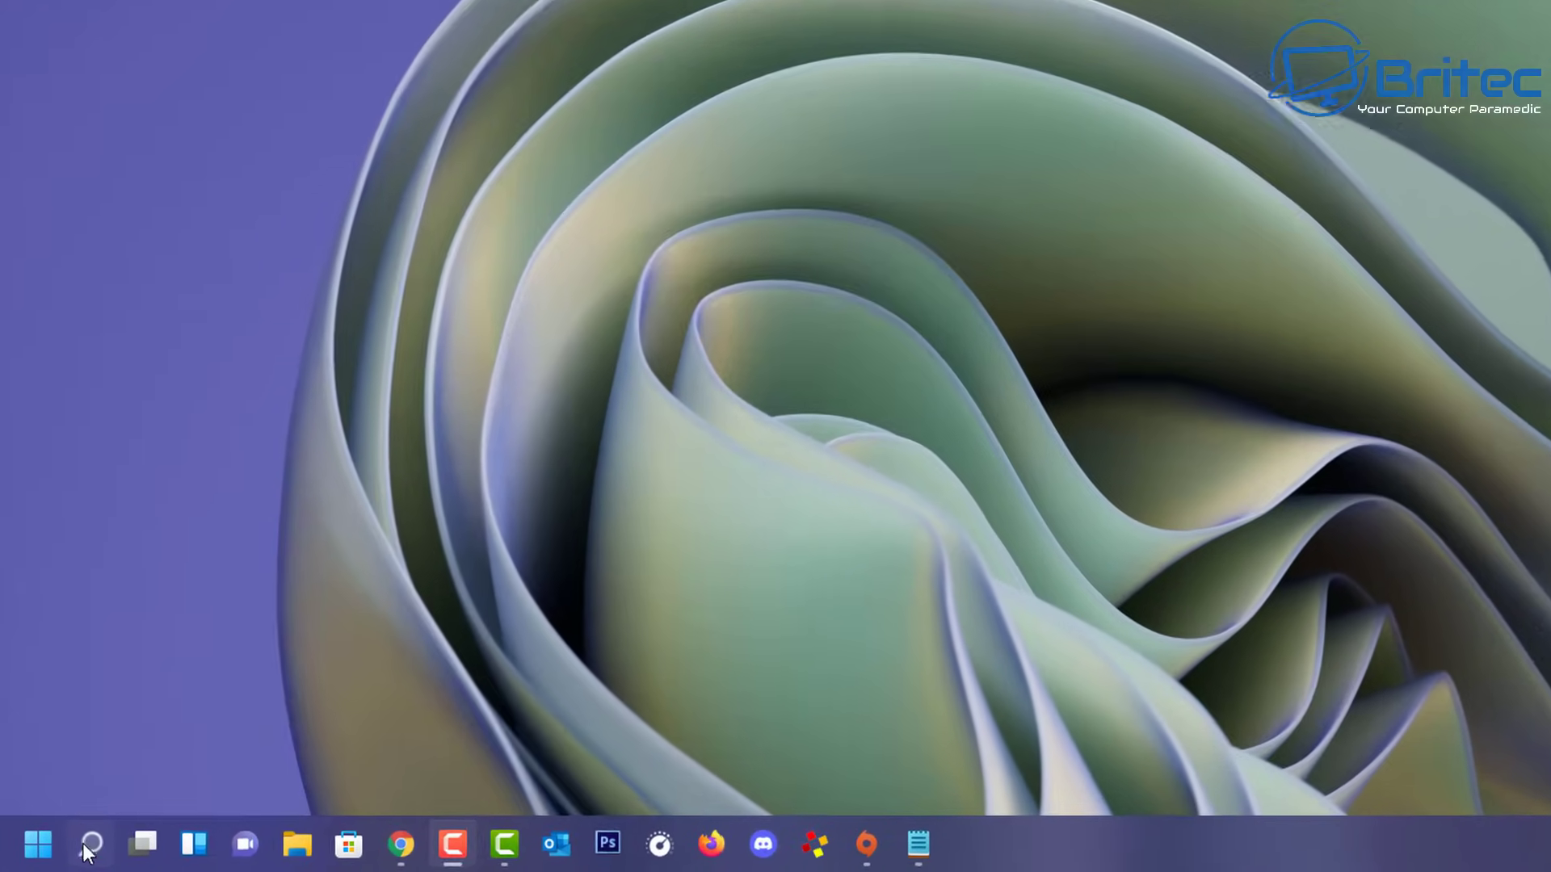
Step: Search for regedit and launch Registry Editor
{"action": "left_click", "coordinate": [52, 845]}
{"action": "type", "text": "regedit"}
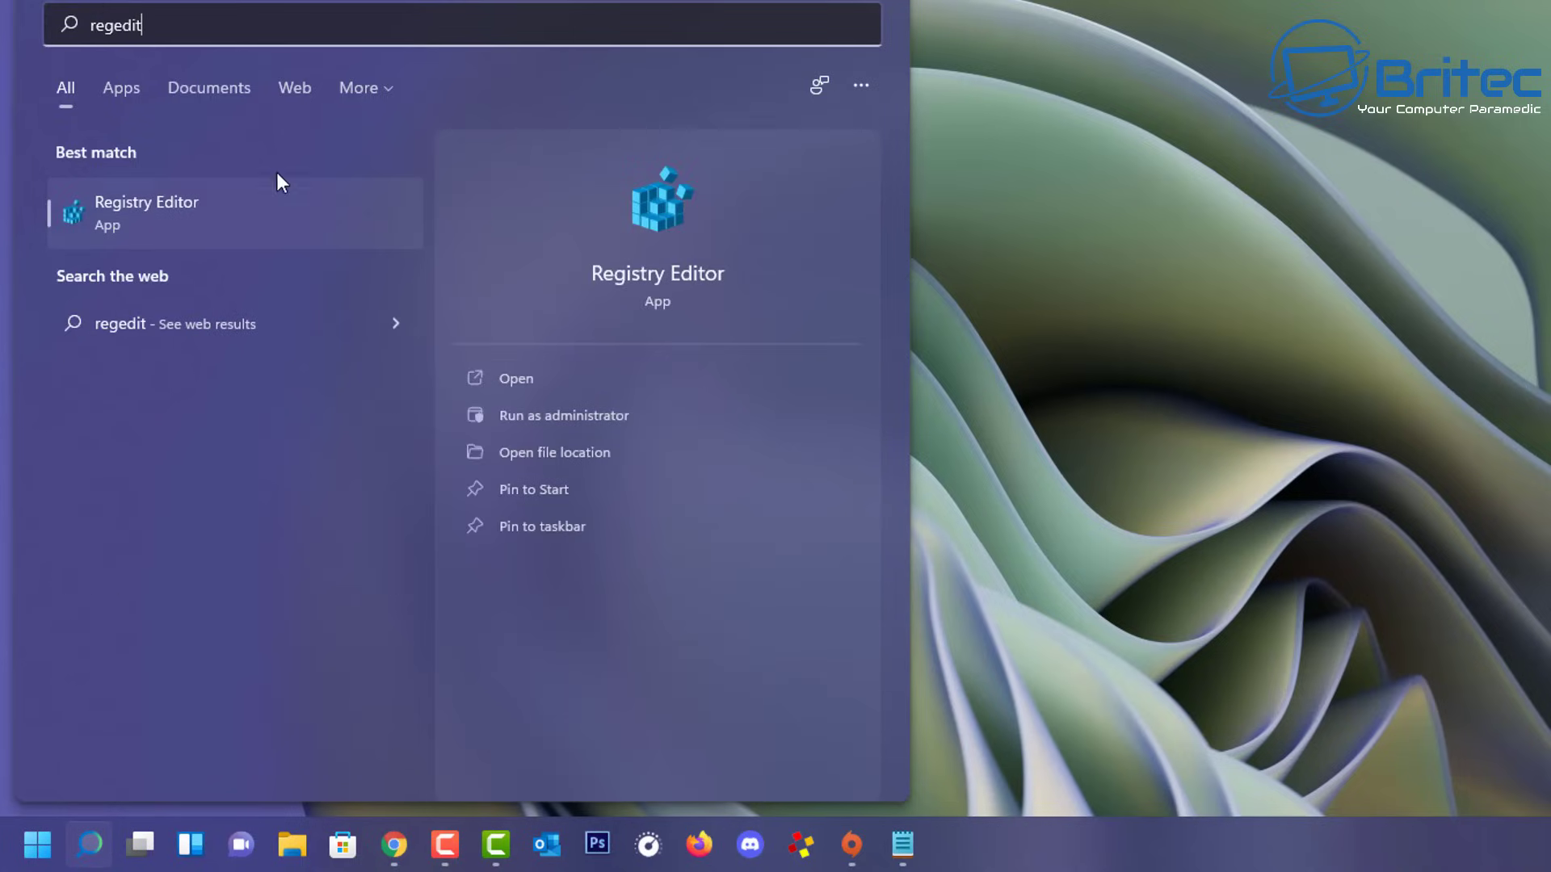
{"action": "left_click", "coordinate": [186, 214]}
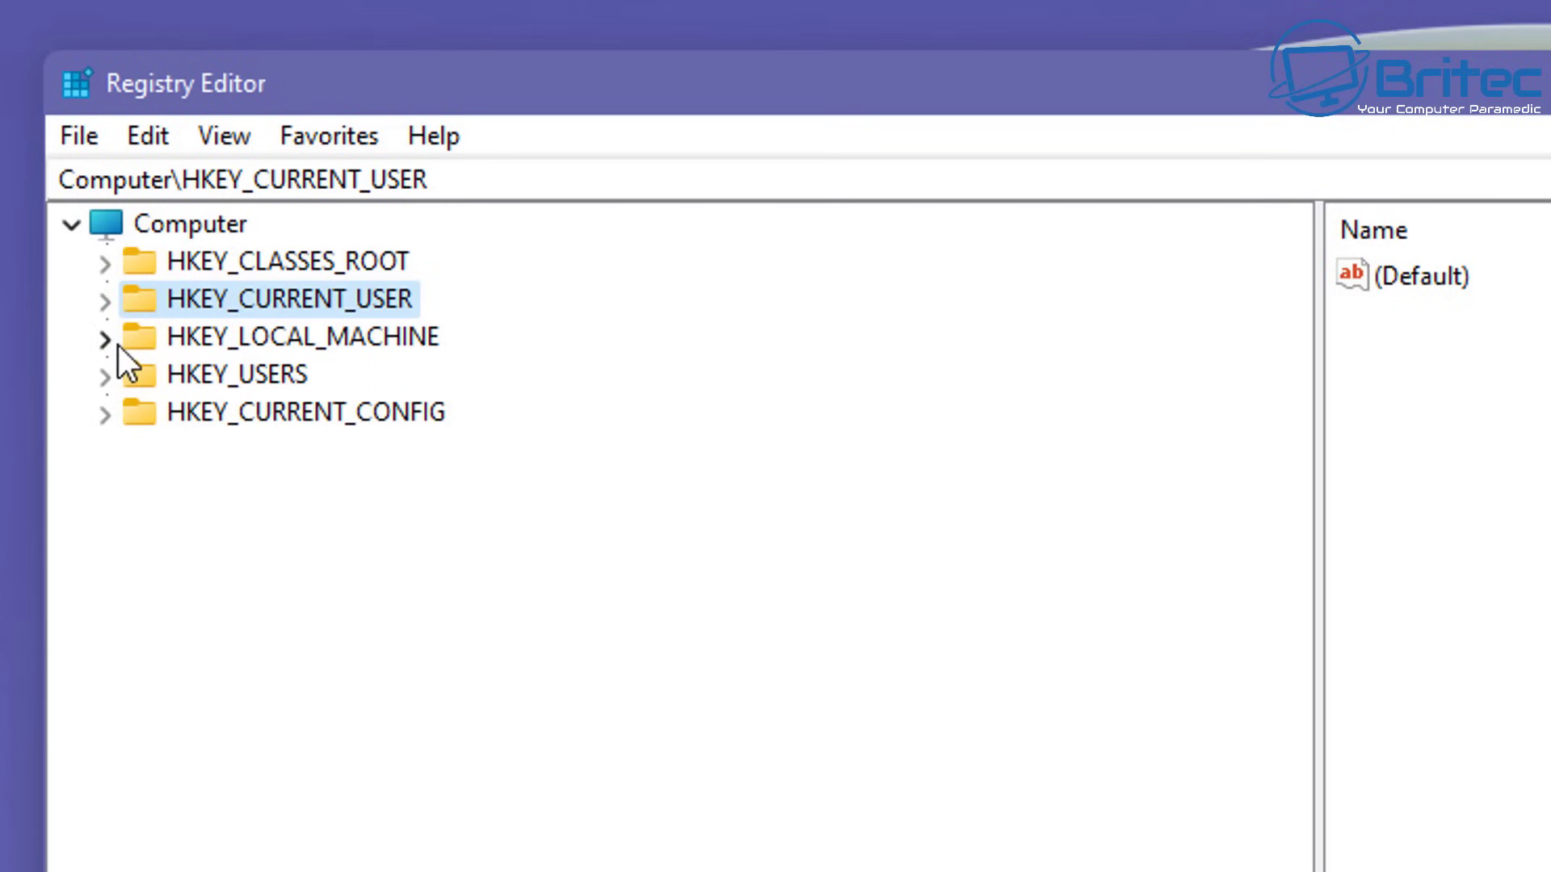
Step: Navigate to HKLM\SYSTEM\CurrentControlSet\Control\Session Manager\Power to list its values
{"action": "left_click", "coordinate": [107, 339]}
{"action": "left_click", "coordinate": [235, 336]}
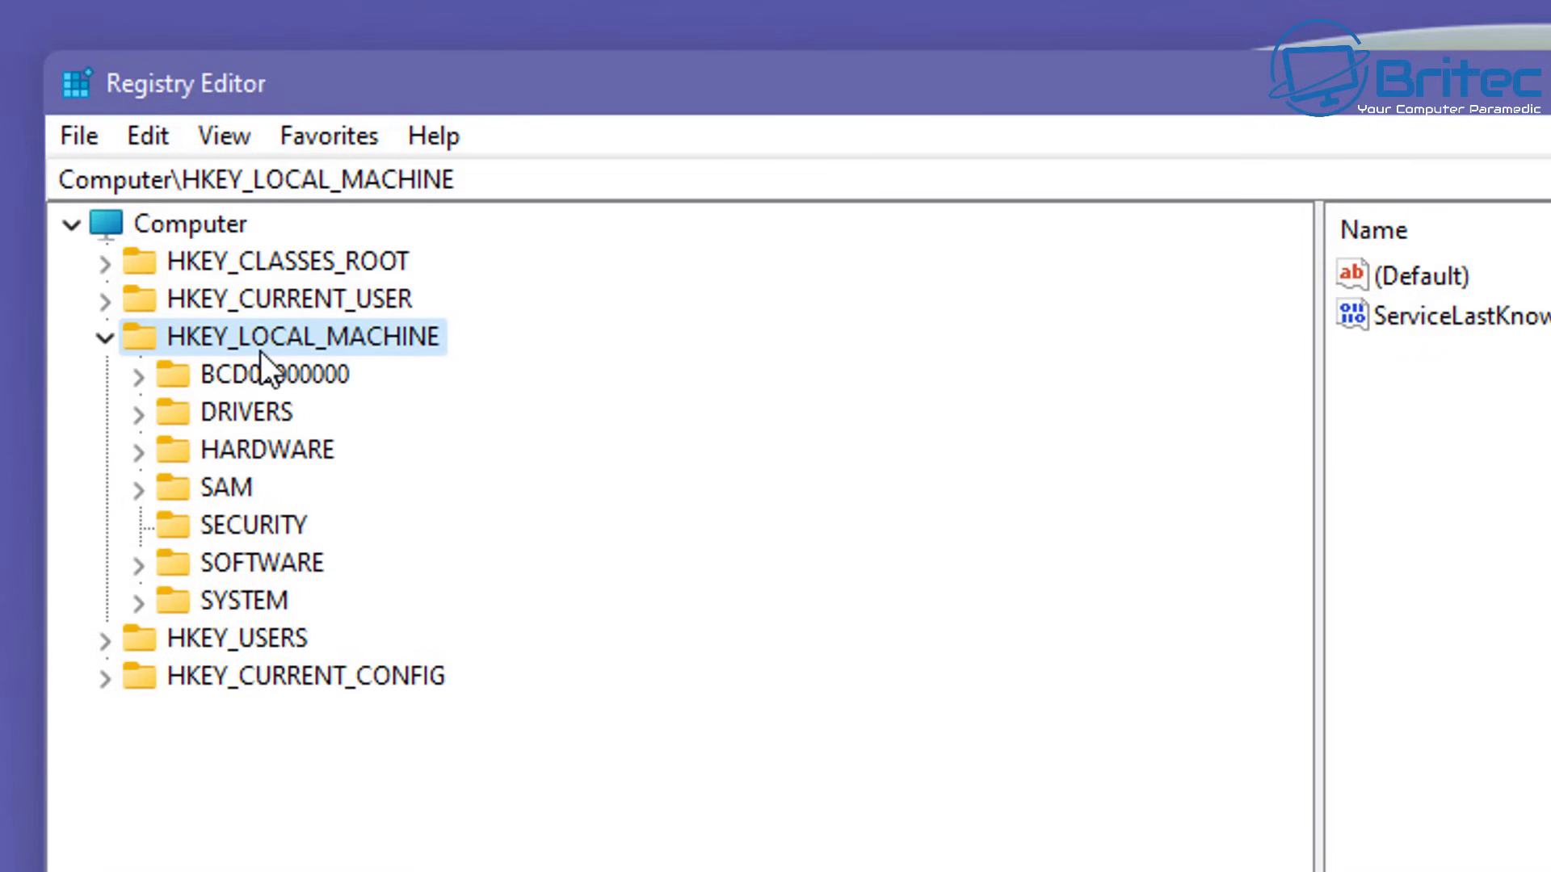
{"action": "left_click", "coordinate": [165, 607]}
{"action": "left_click", "coordinate": [144, 603]}
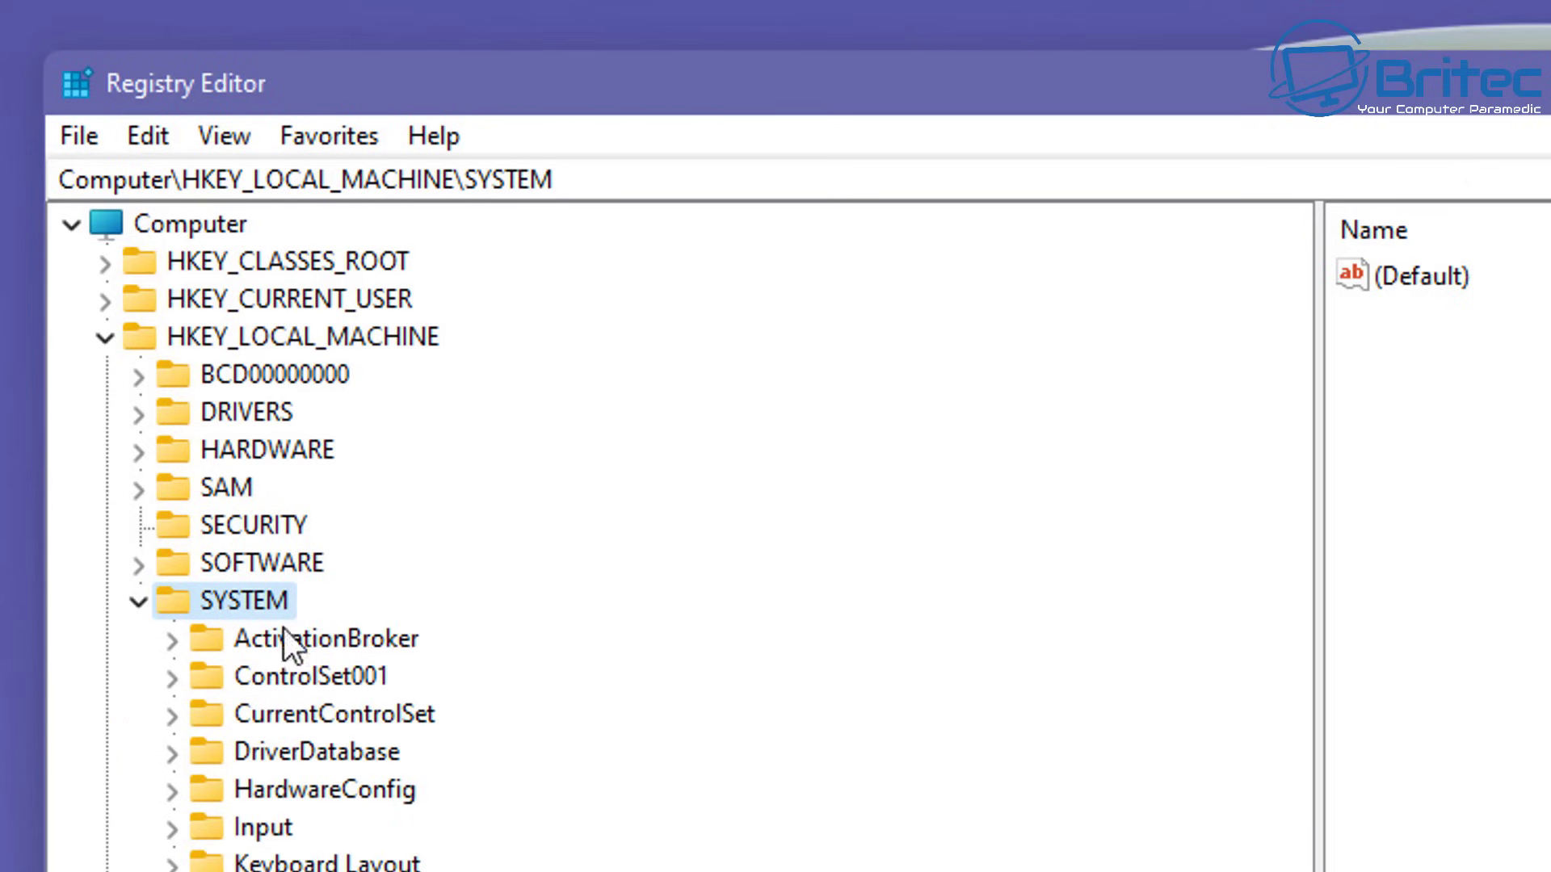
{"action": "left_click", "coordinate": [318, 716]}
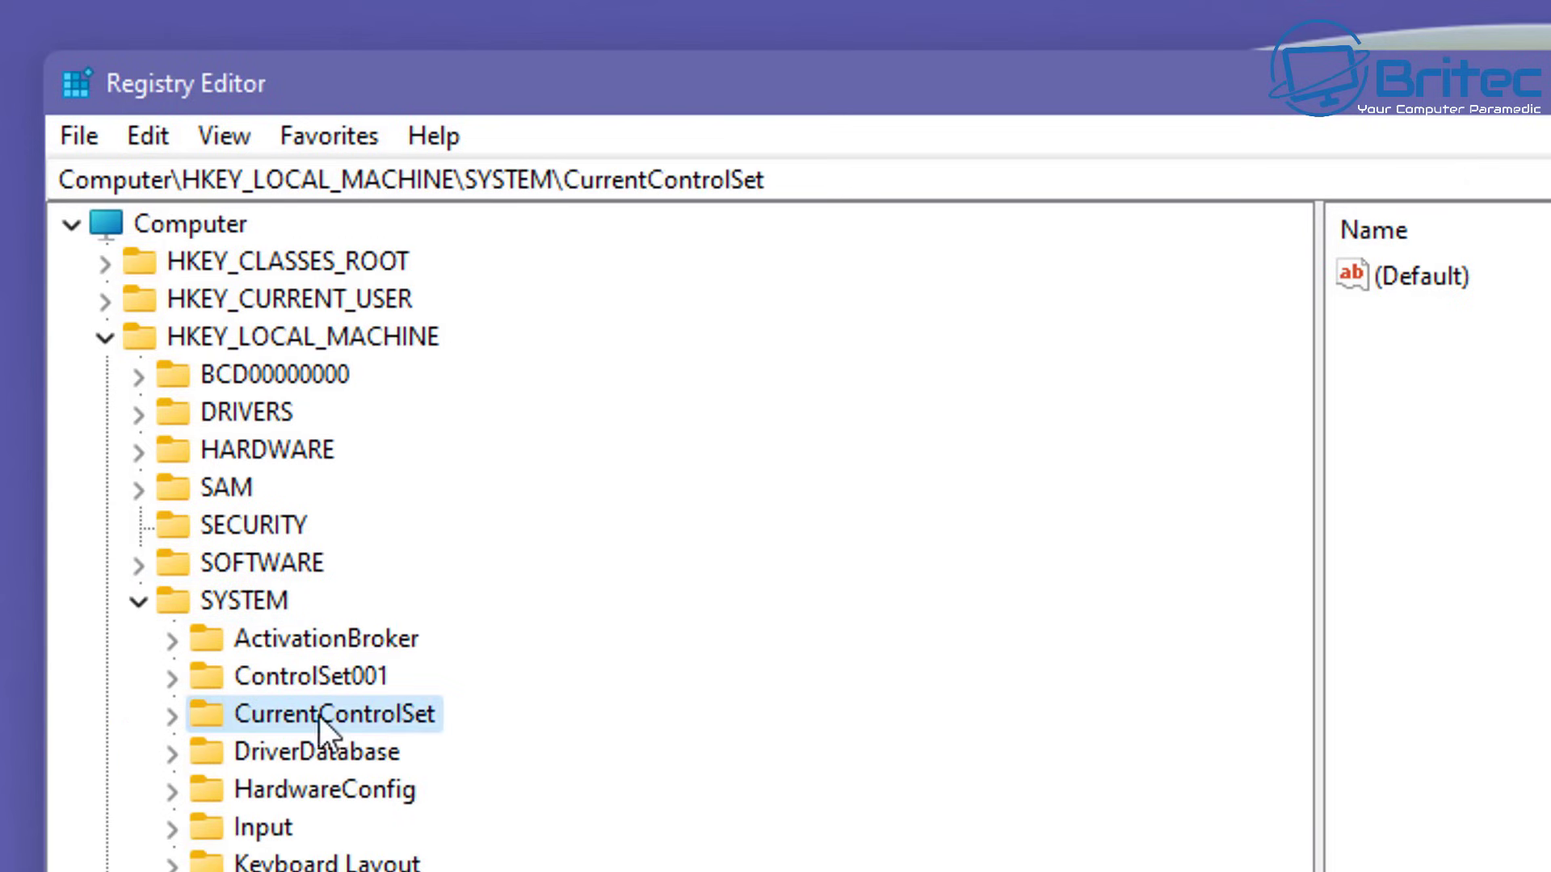
{"action": "left_click", "coordinate": [172, 716]}
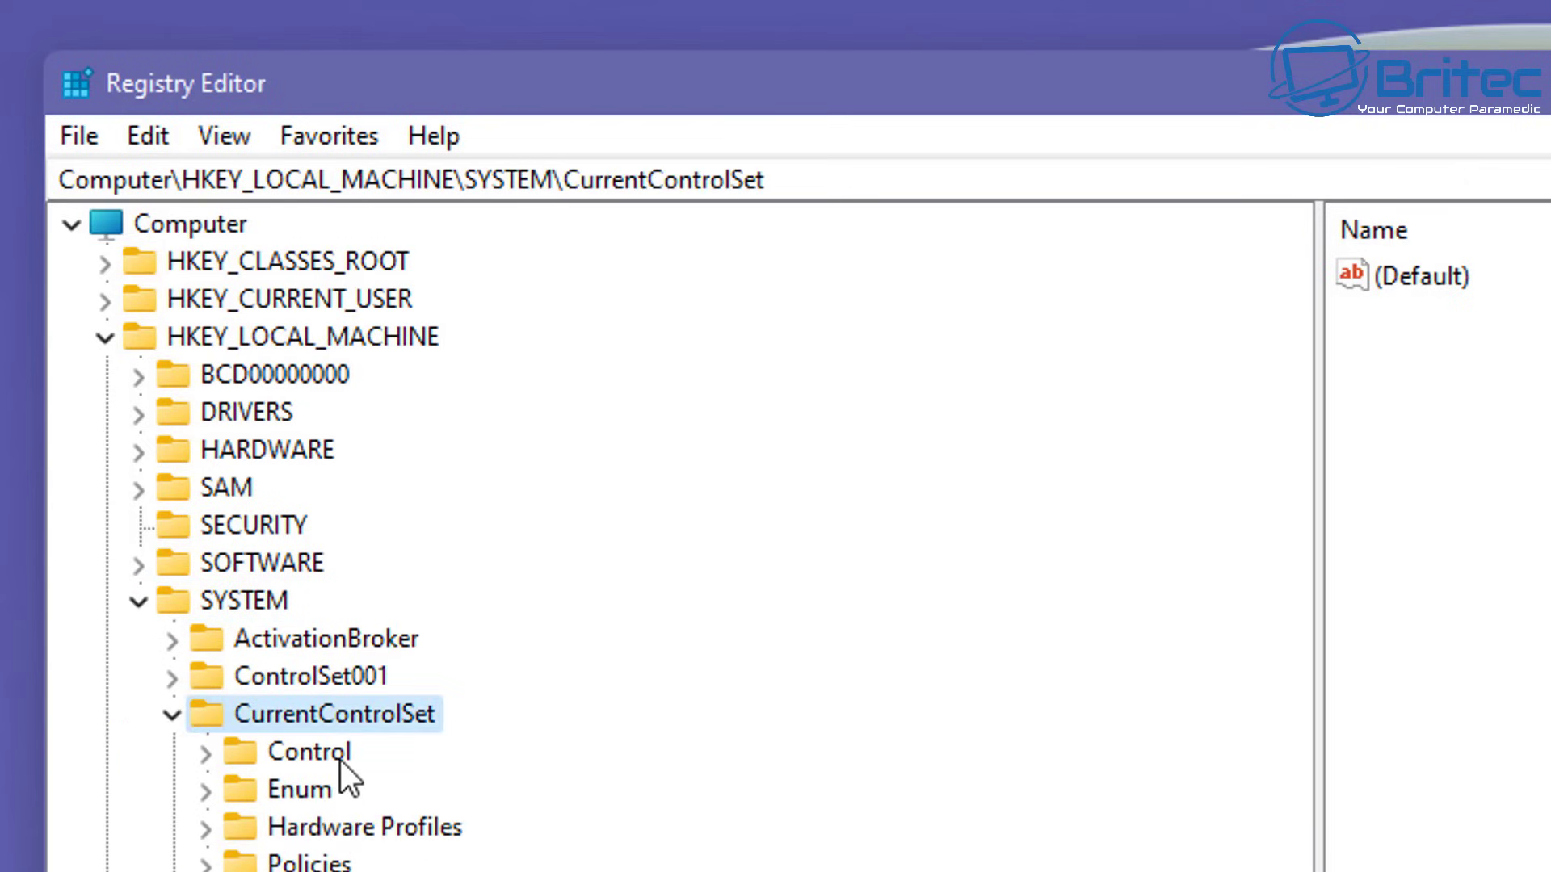
{"action": "left_click", "coordinate": [316, 757]}
{"action": "left_click", "coordinate": [209, 756]}
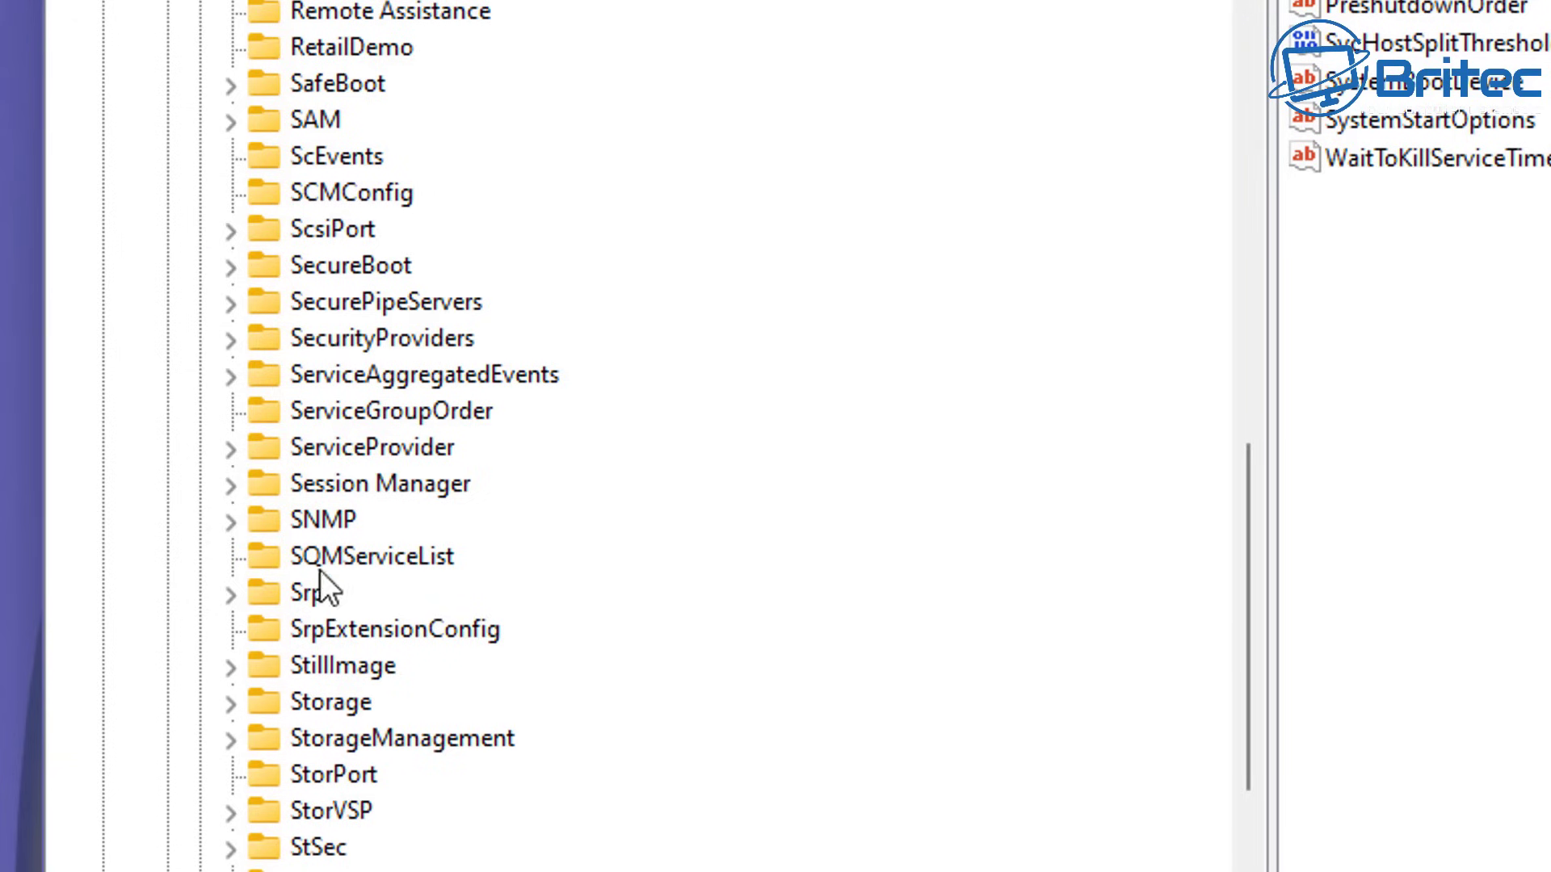
{"action": "left_click", "coordinate": [383, 484]}
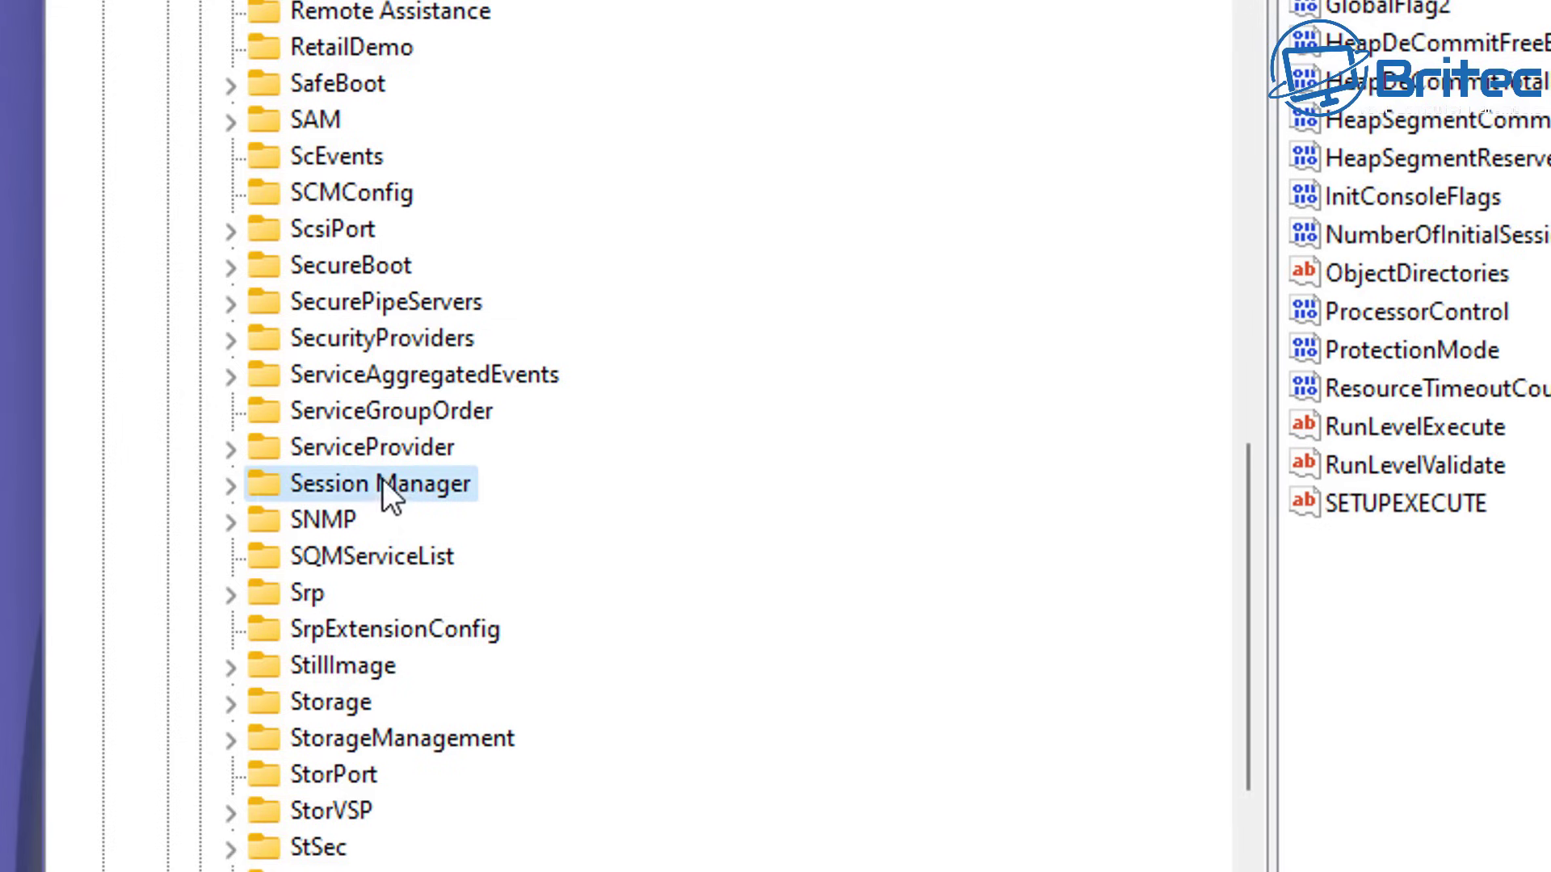
{"action": "left_click", "coordinate": [231, 490]}
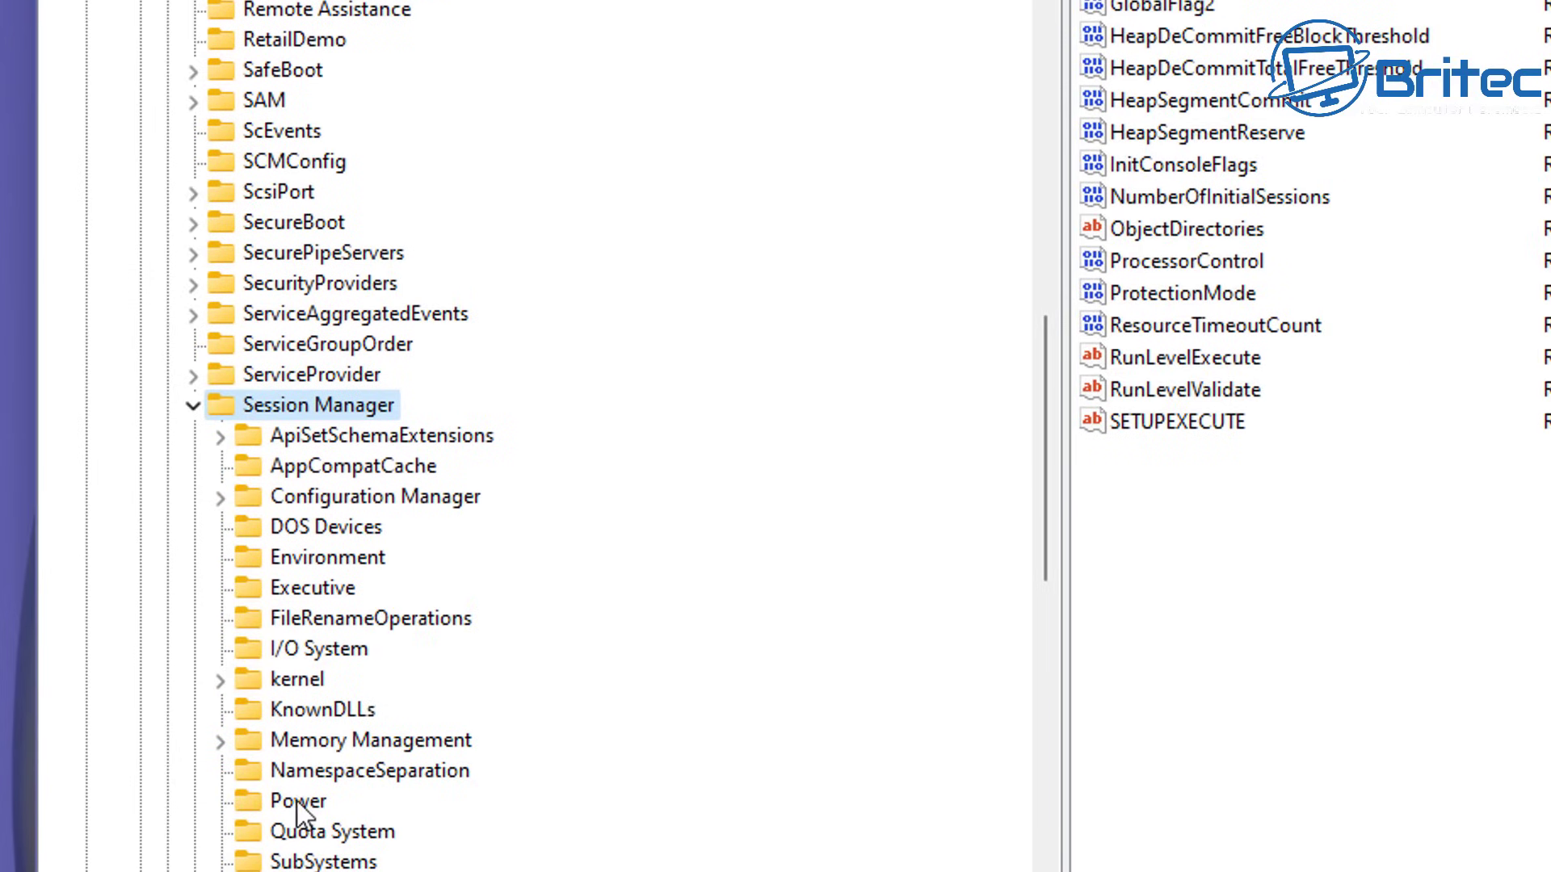
{"action": "left_click", "coordinate": [298, 801]}
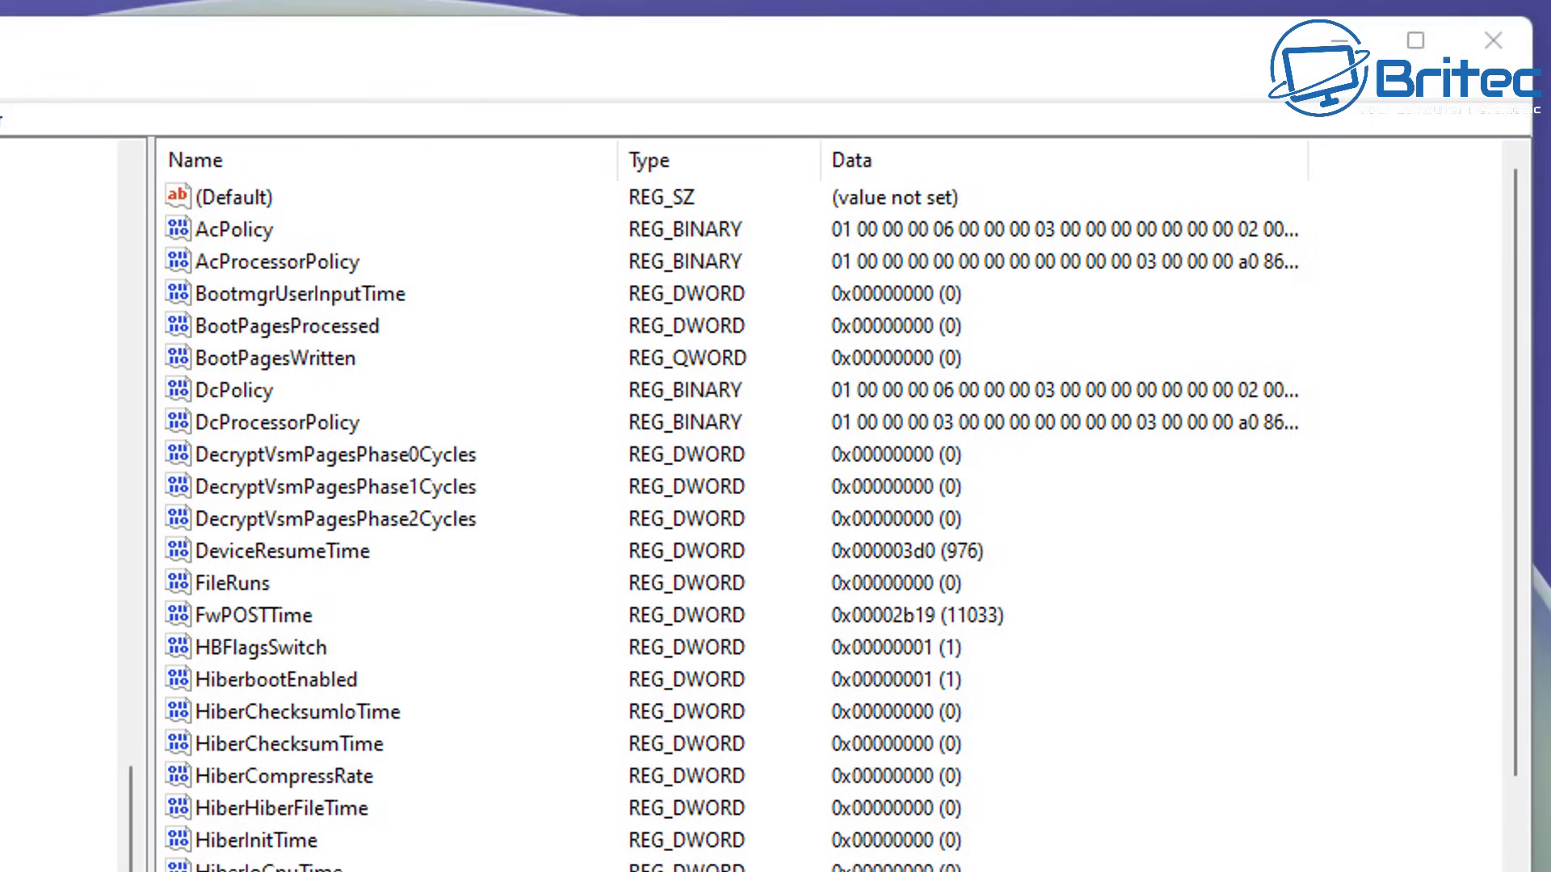
Step: Change HiberbootEnabled's value data to 0 to disable fast startup
{"action": "left_click", "coordinate": [297, 681]}
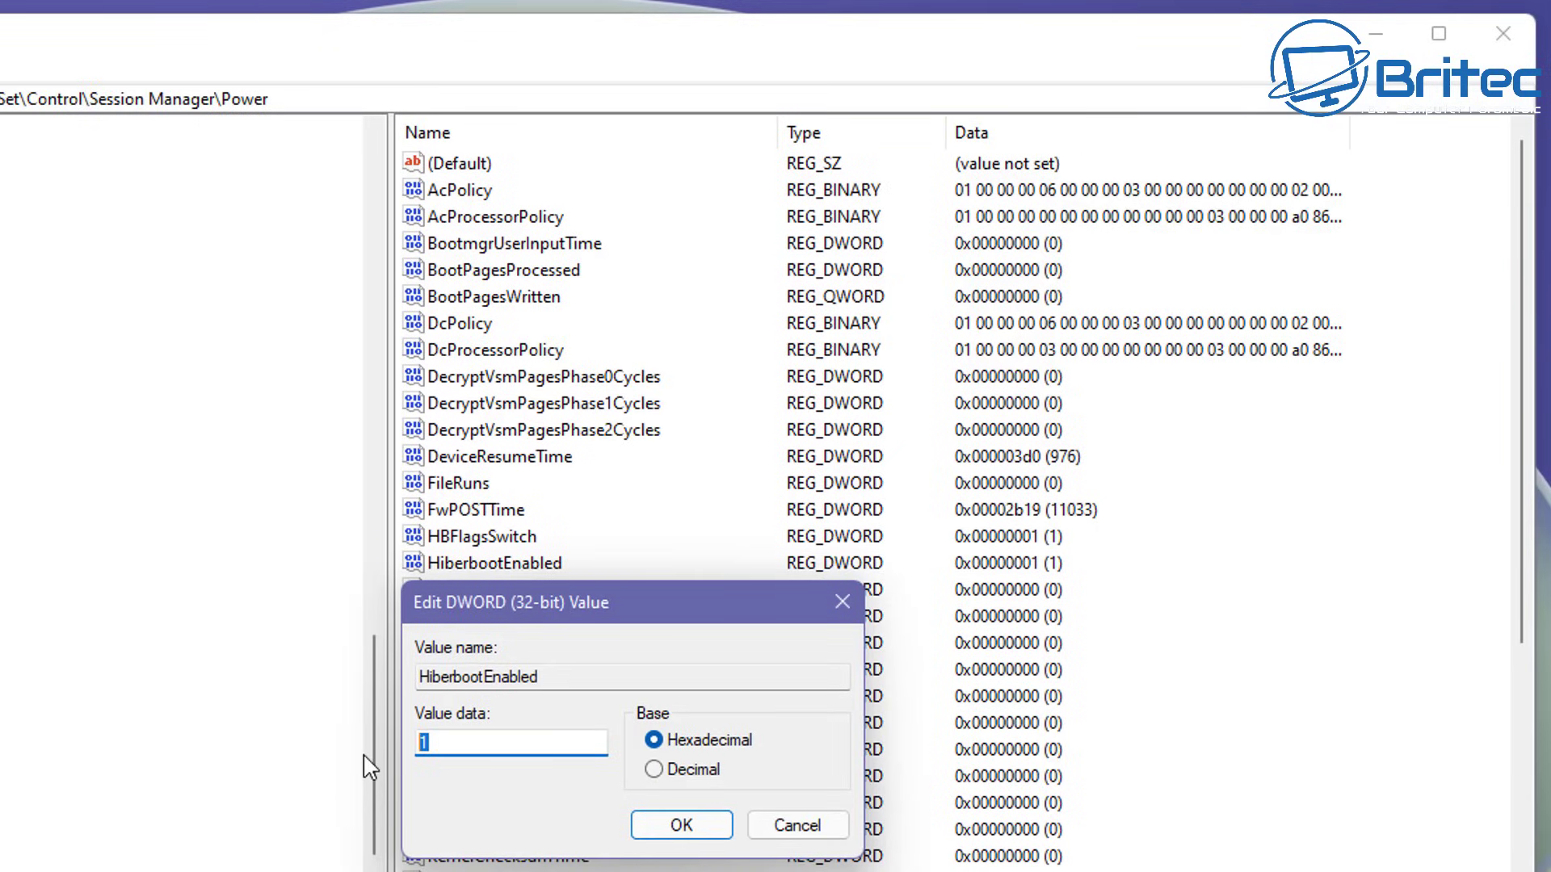
{"action": "type", "text": "0"}
{"action": "left_click", "coordinate": [683, 827]}
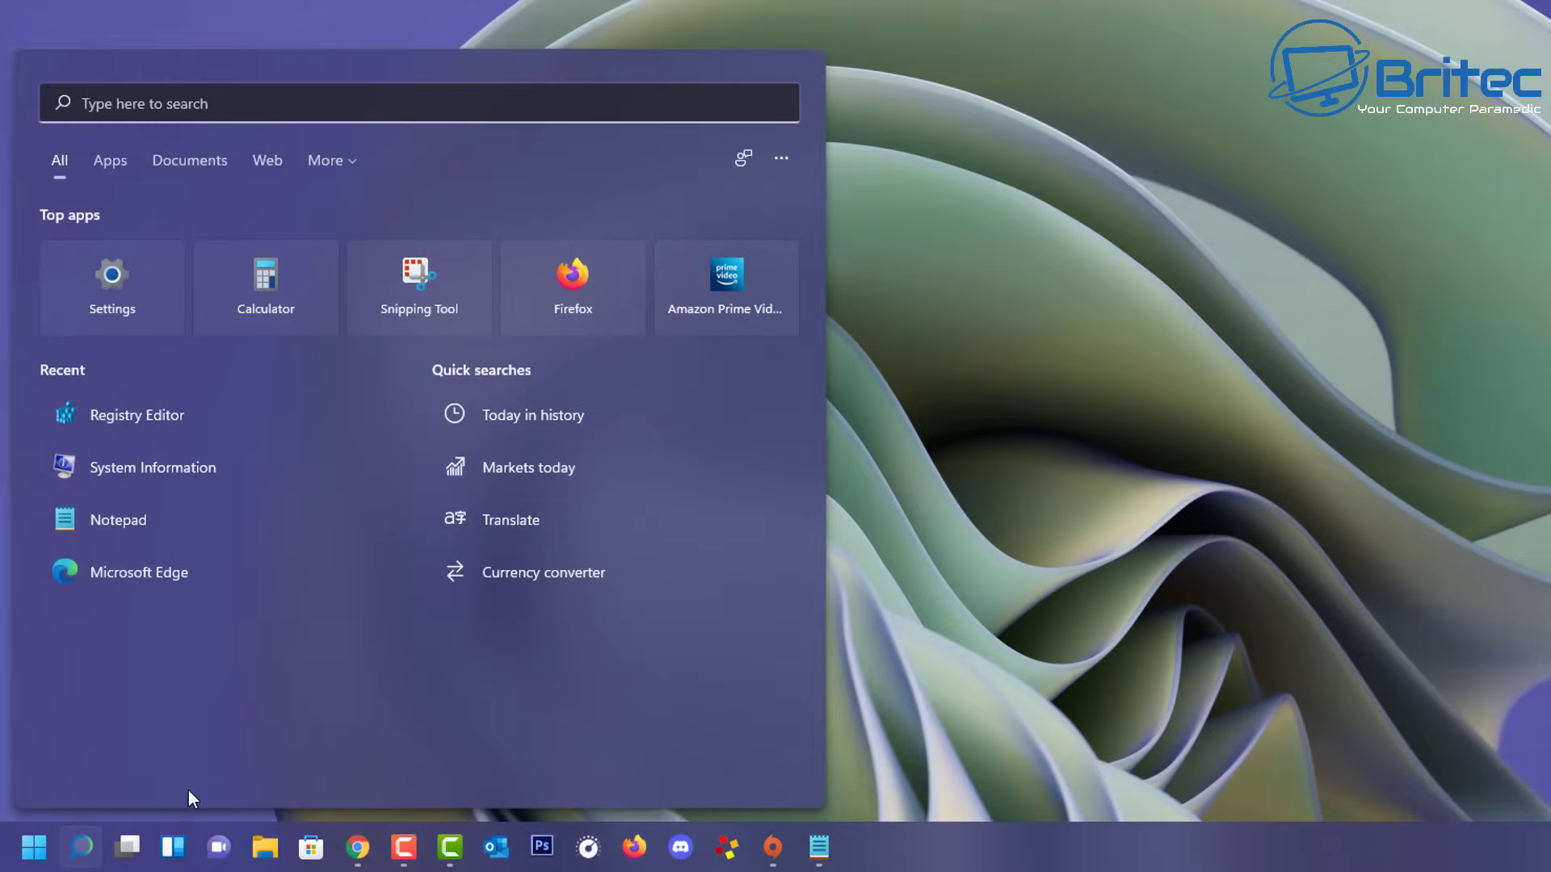
Step: Launch gpedit and go to Computer Configuration > Administrative Templates > System > Shutdown
{"action": "type", "text": "gpedit"}
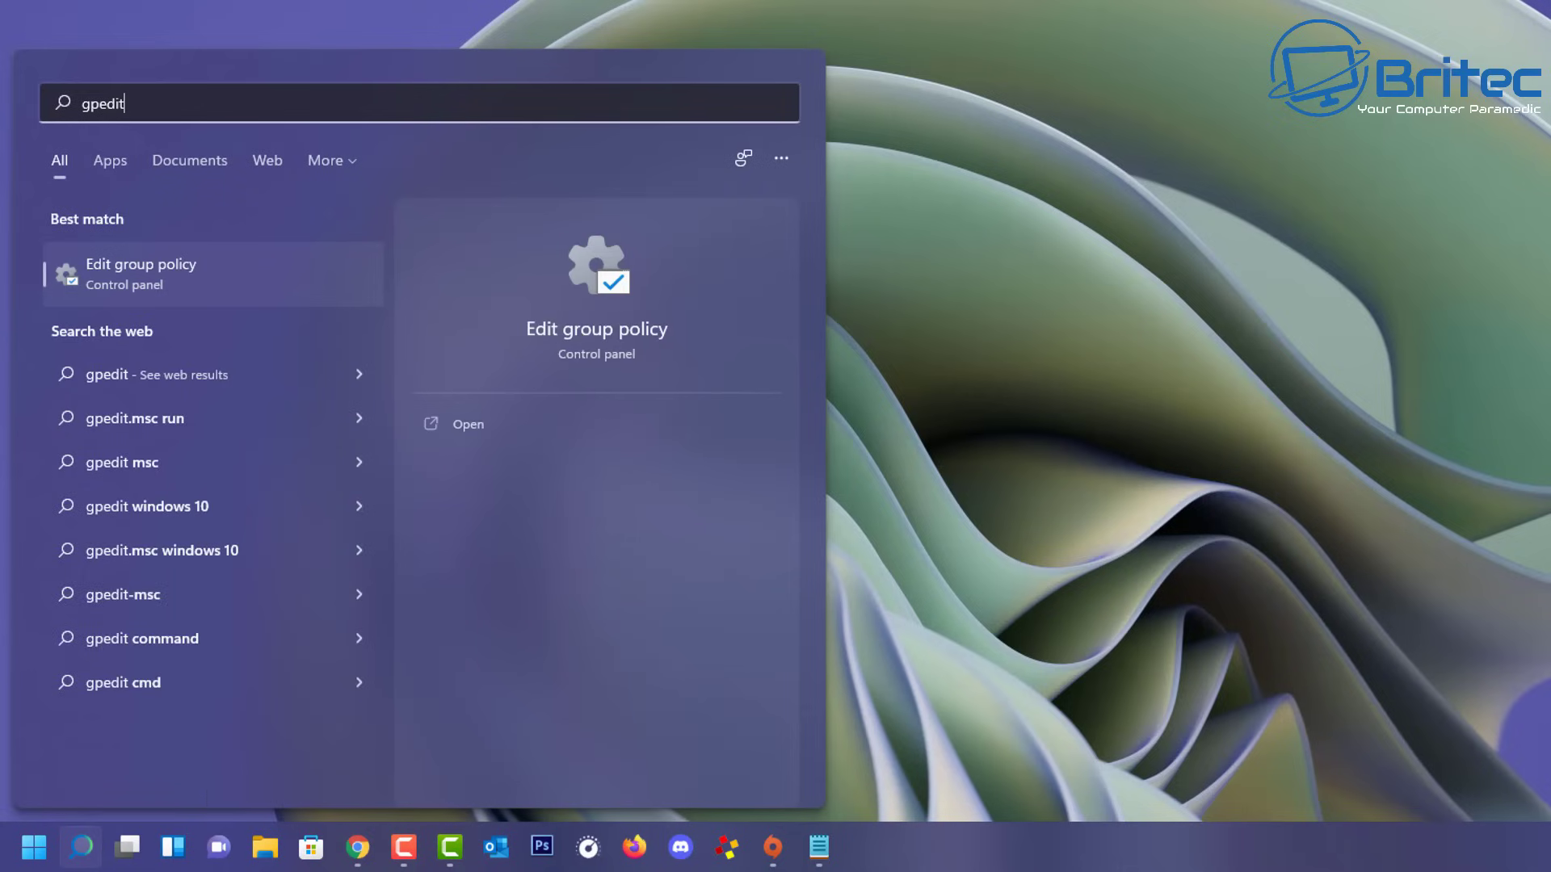
{"action": "key", "text": "Return"}
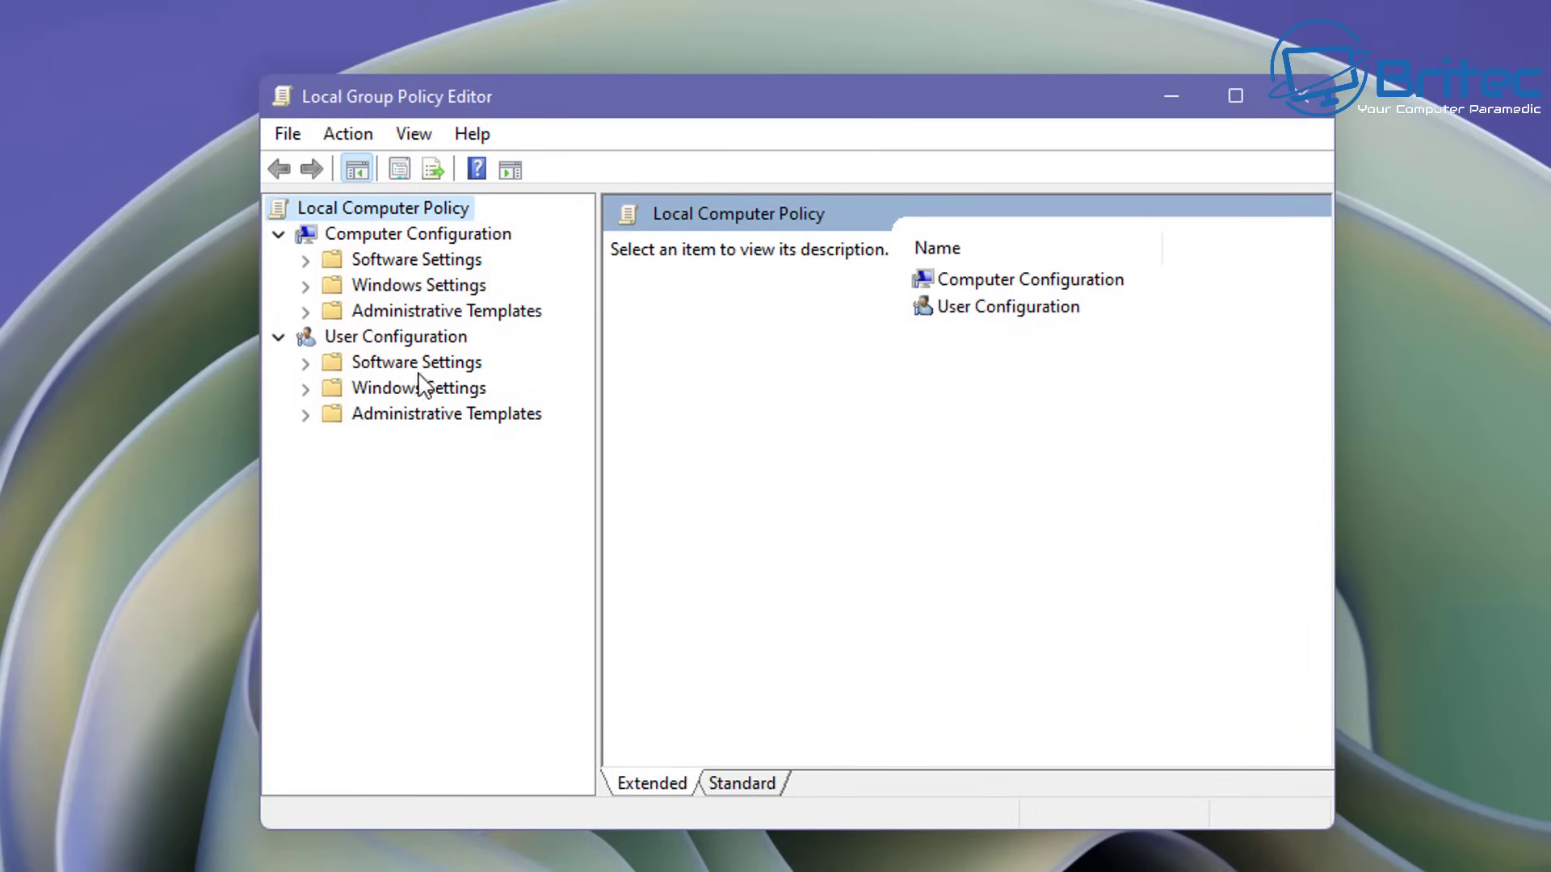
{"action": "left_click", "coordinate": [443, 232]}
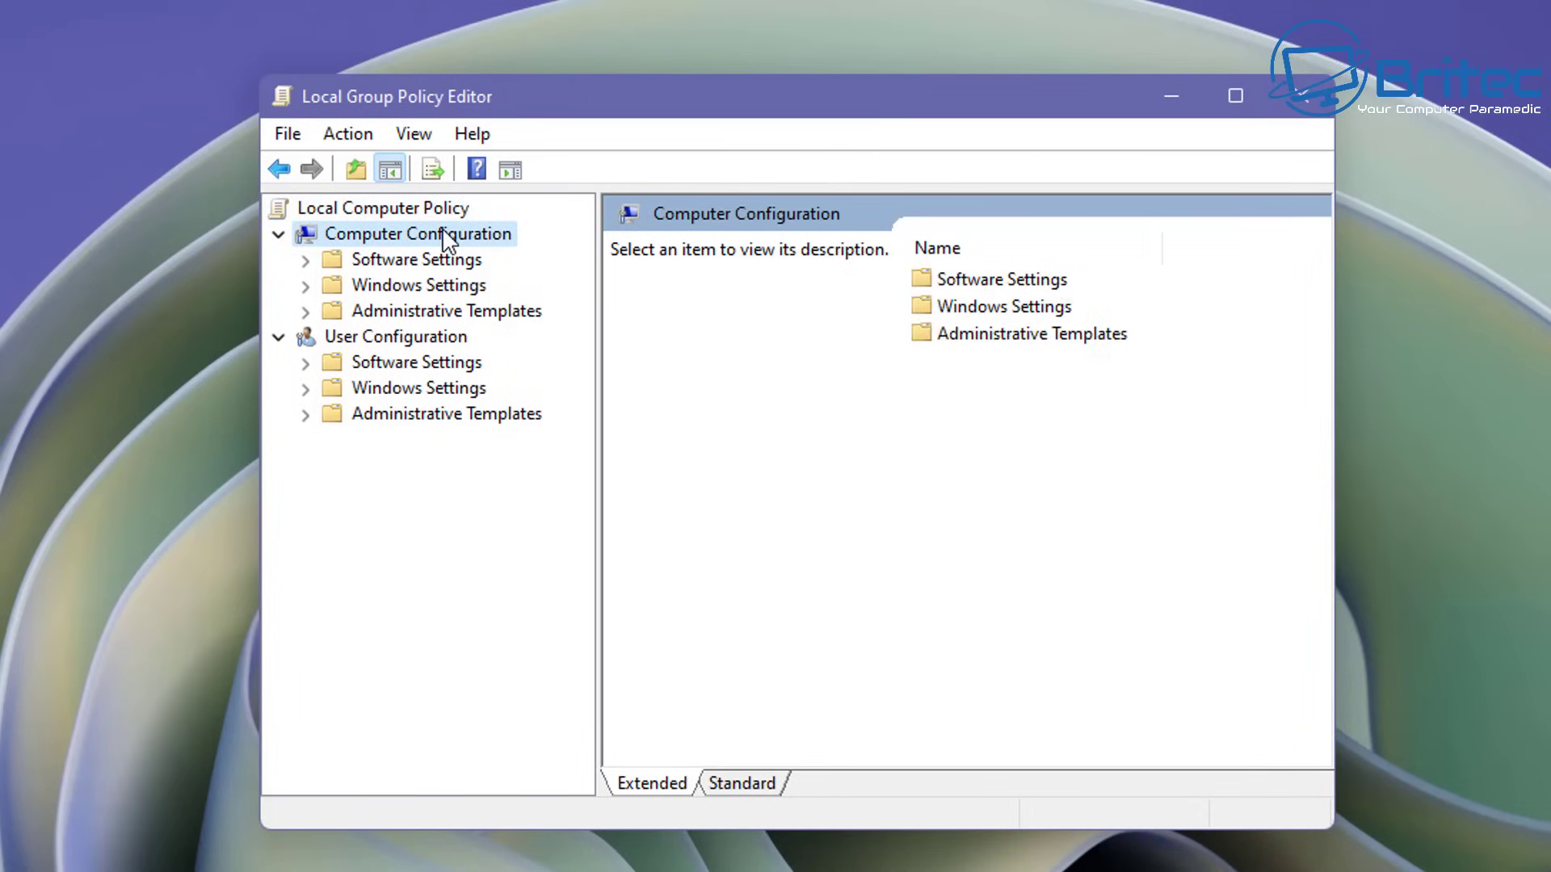
{"action": "left_click", "coordinate": [426, 311]}
{"action": "left_click", "coordinate": [305, 311]}
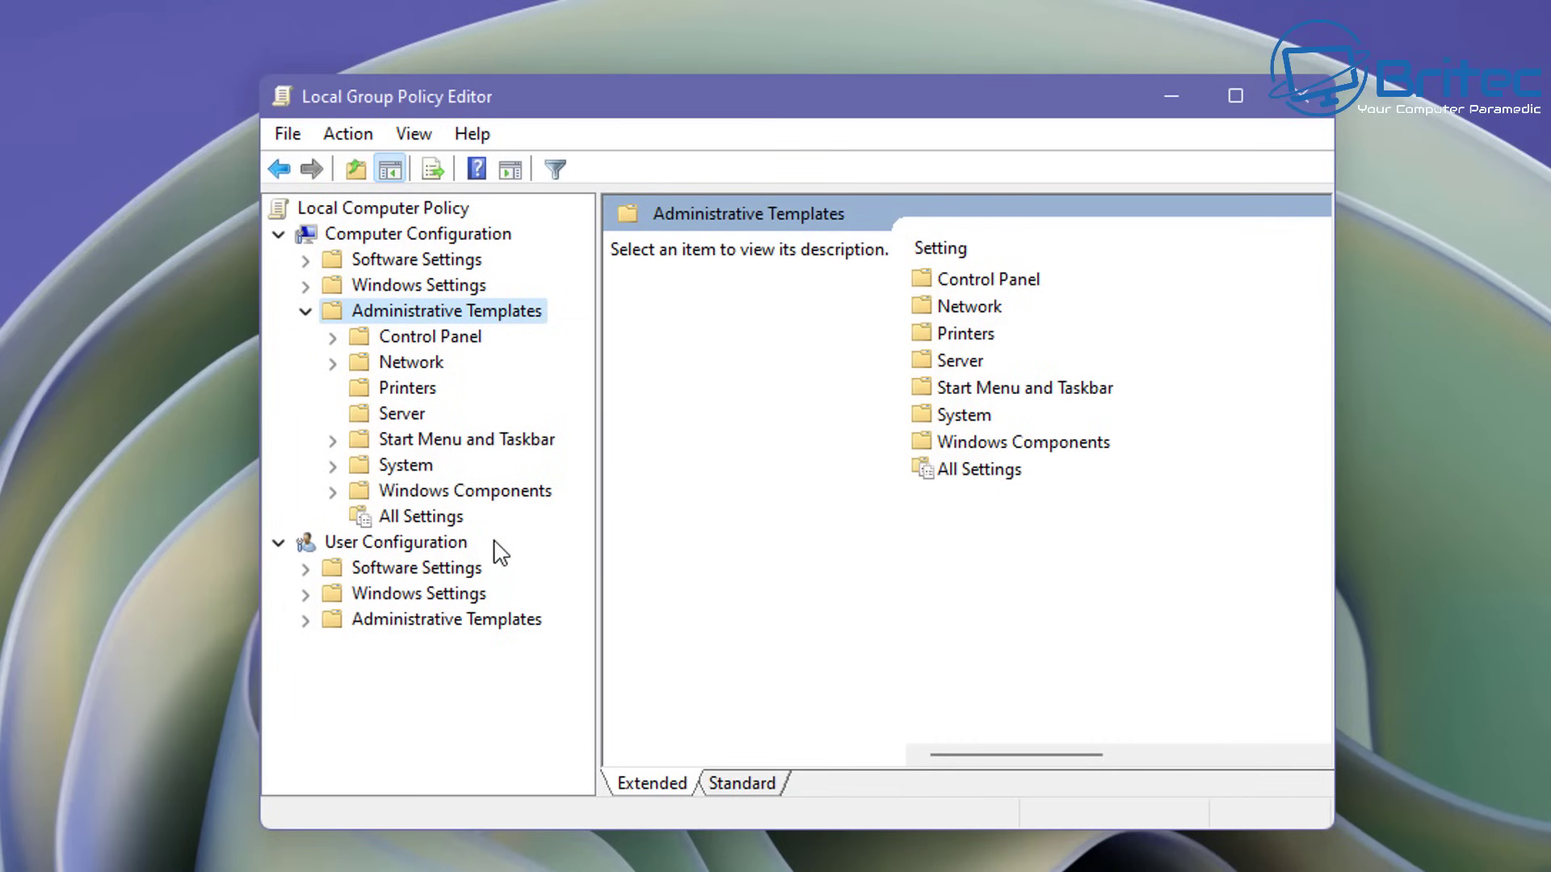
{"action": "left_click", "coordinate": [411, 467]}
{"action": "left_click", "coordinate": [332, 462]}
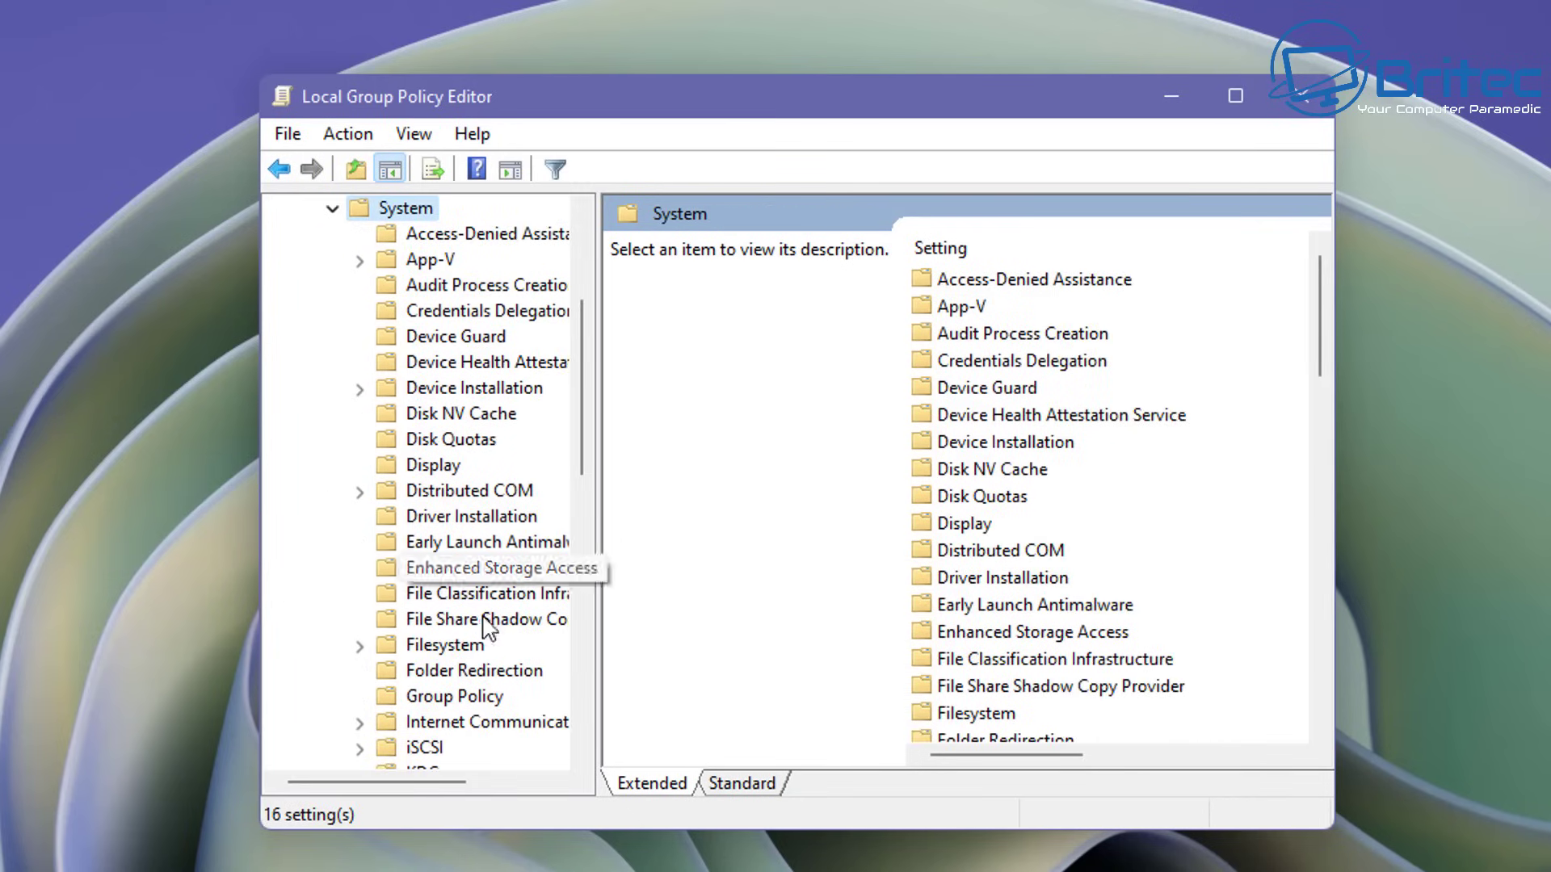
{"action": "scroll", "coordinate": [485, 670], "scroll_direction": "down", "scroll_amount": 7}
{"action": "scroll", "coordinate": [488, 678], "scroll_direction": "down", "scroll_amount": 2}
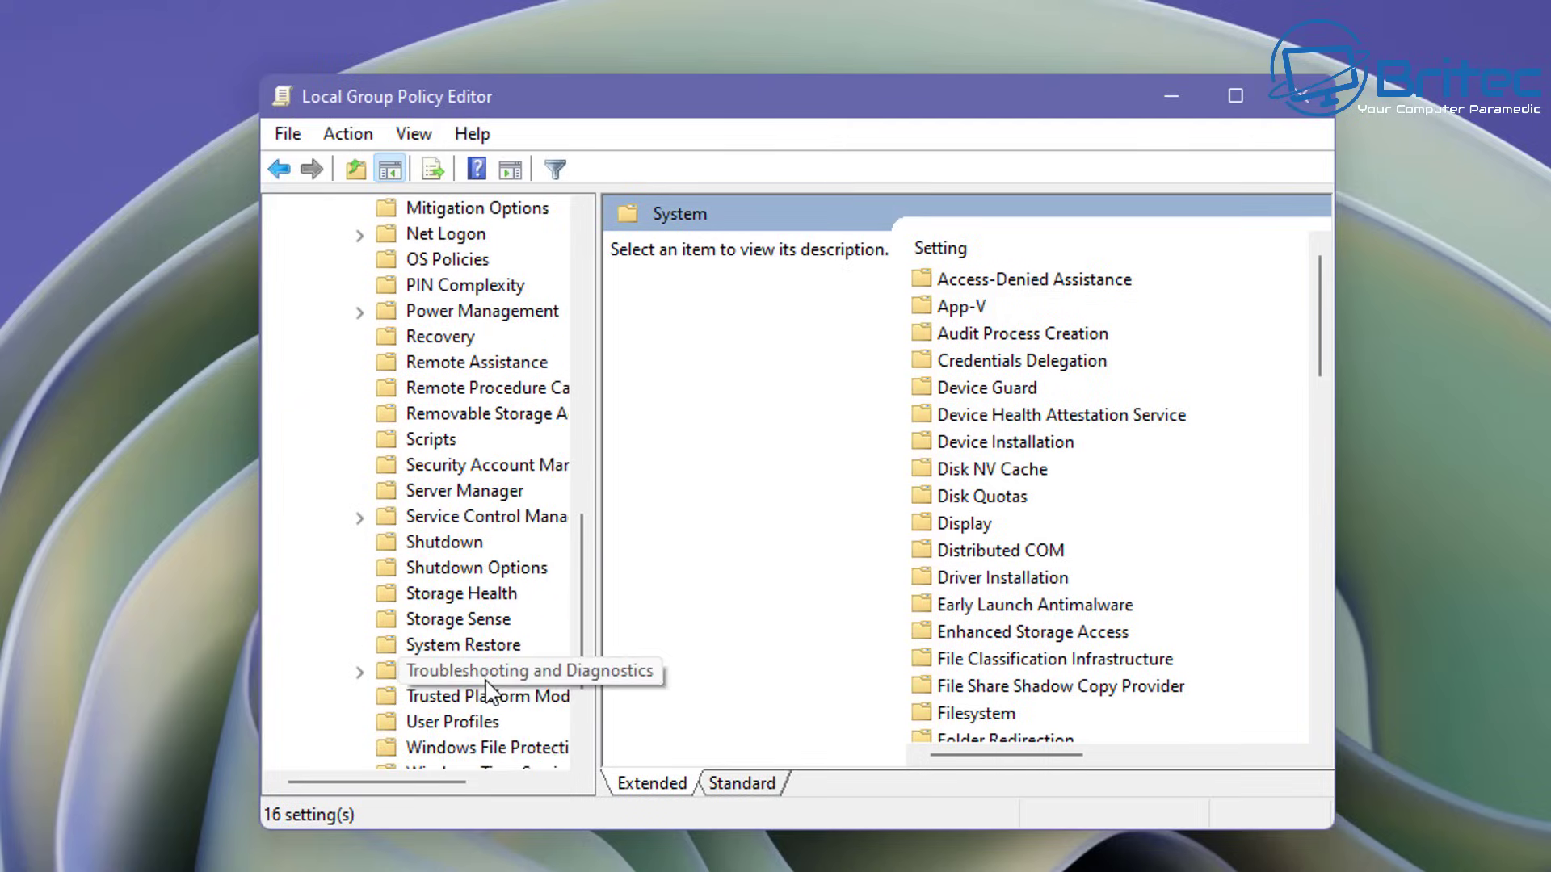
{"action": "left_click", "coordinate": [433, 546]}
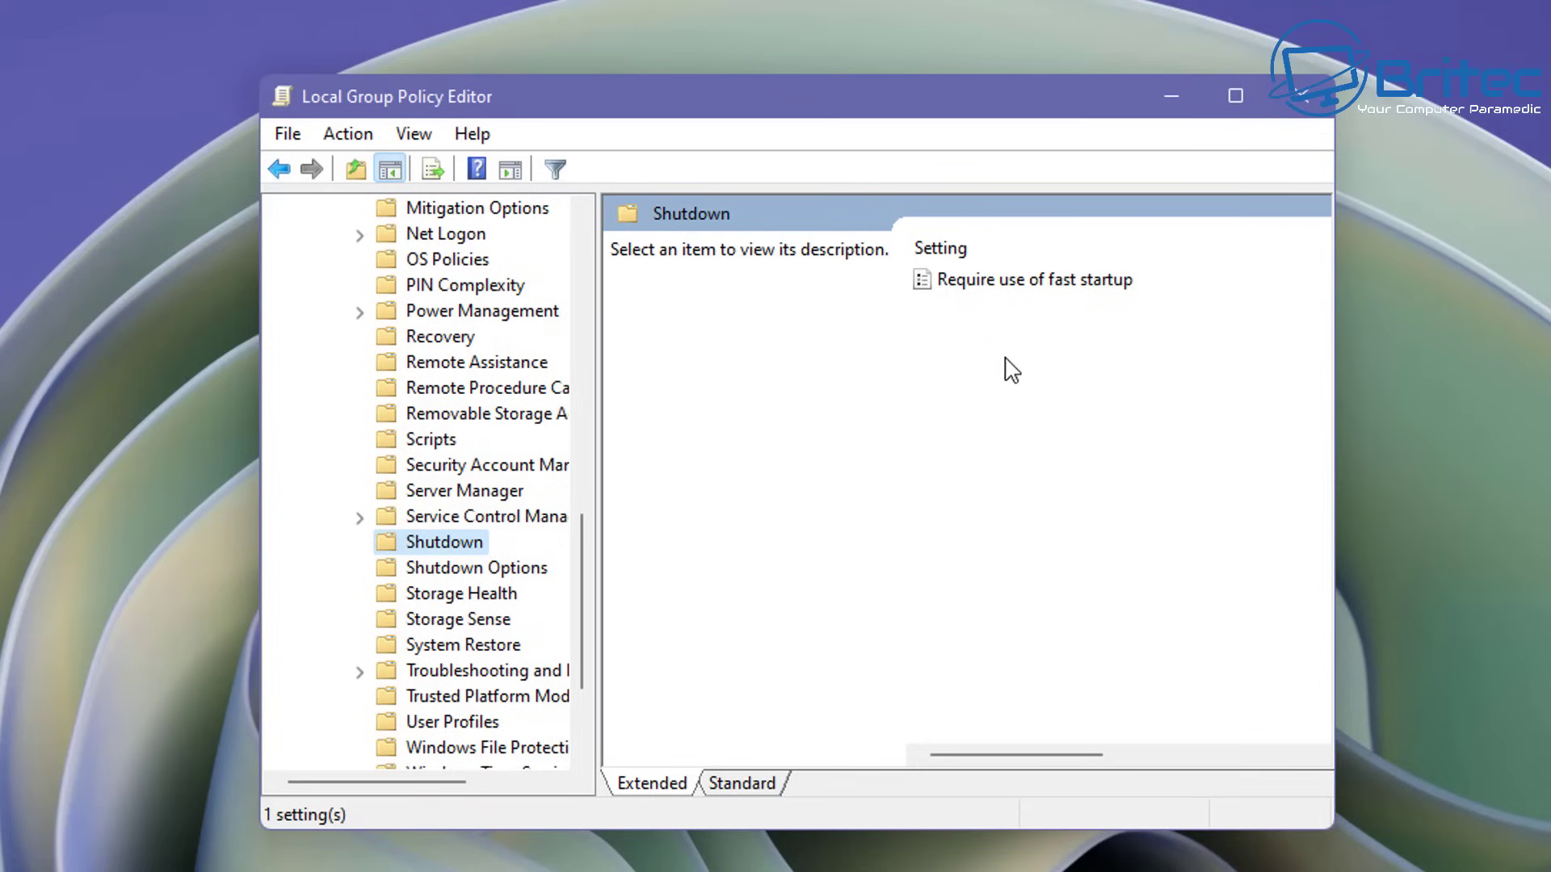
Step: Leave the Require use of fast startup policy at Not Configured, cancel, and close the editor
{"action": "left_click", "coordinate": [1019, 280]}
{"action": "double_click", "coordinate": [995, 278]}
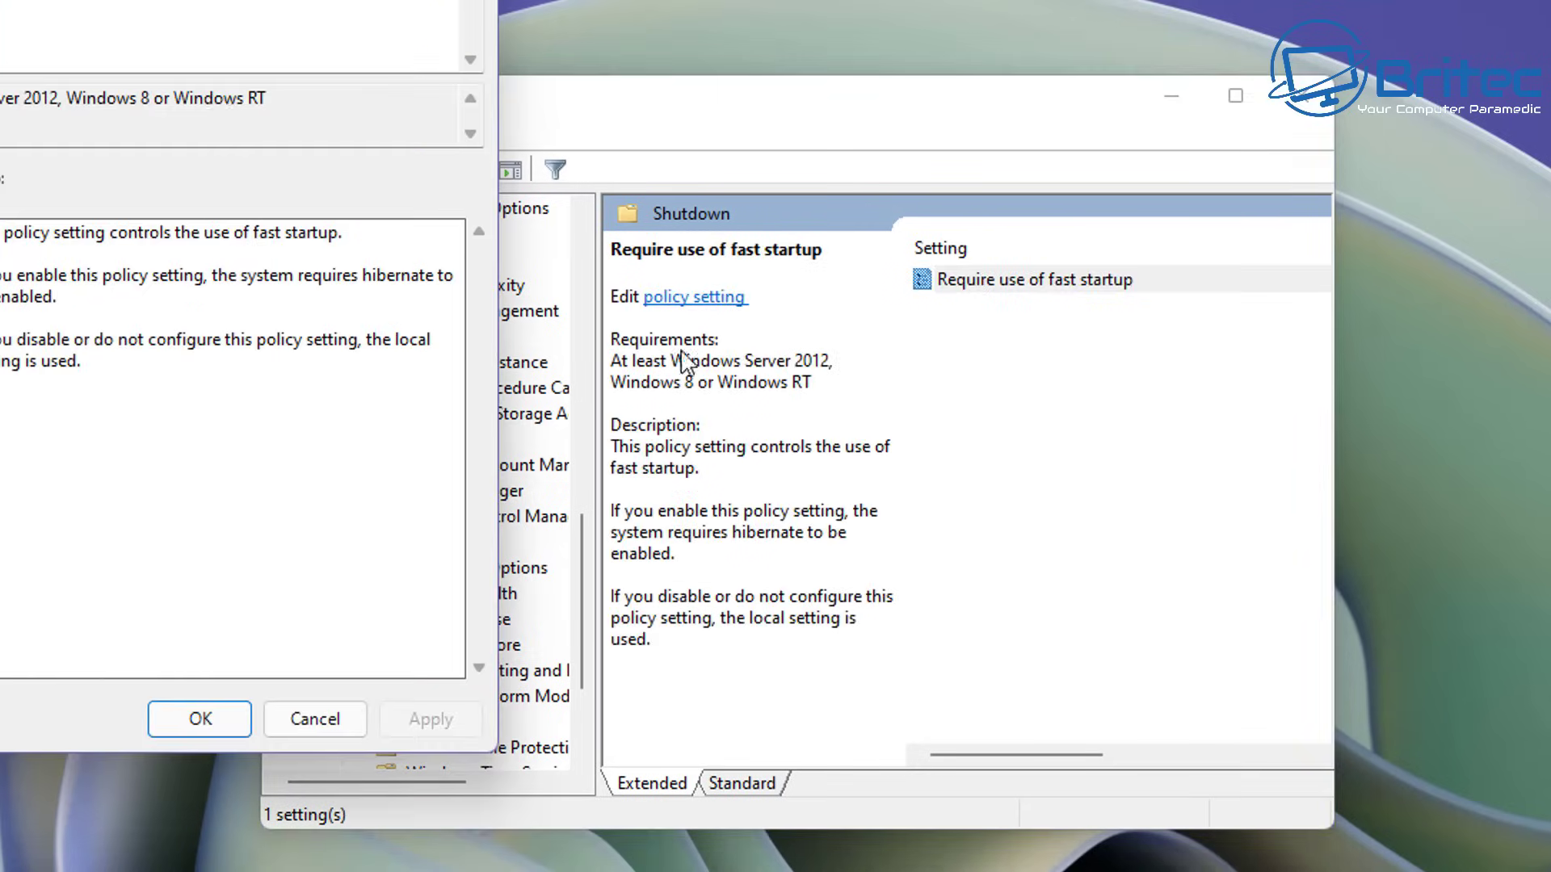
{"action": "left_click_drag", "start_coordinate": [323, 1], "coordinate": [802, 2]}
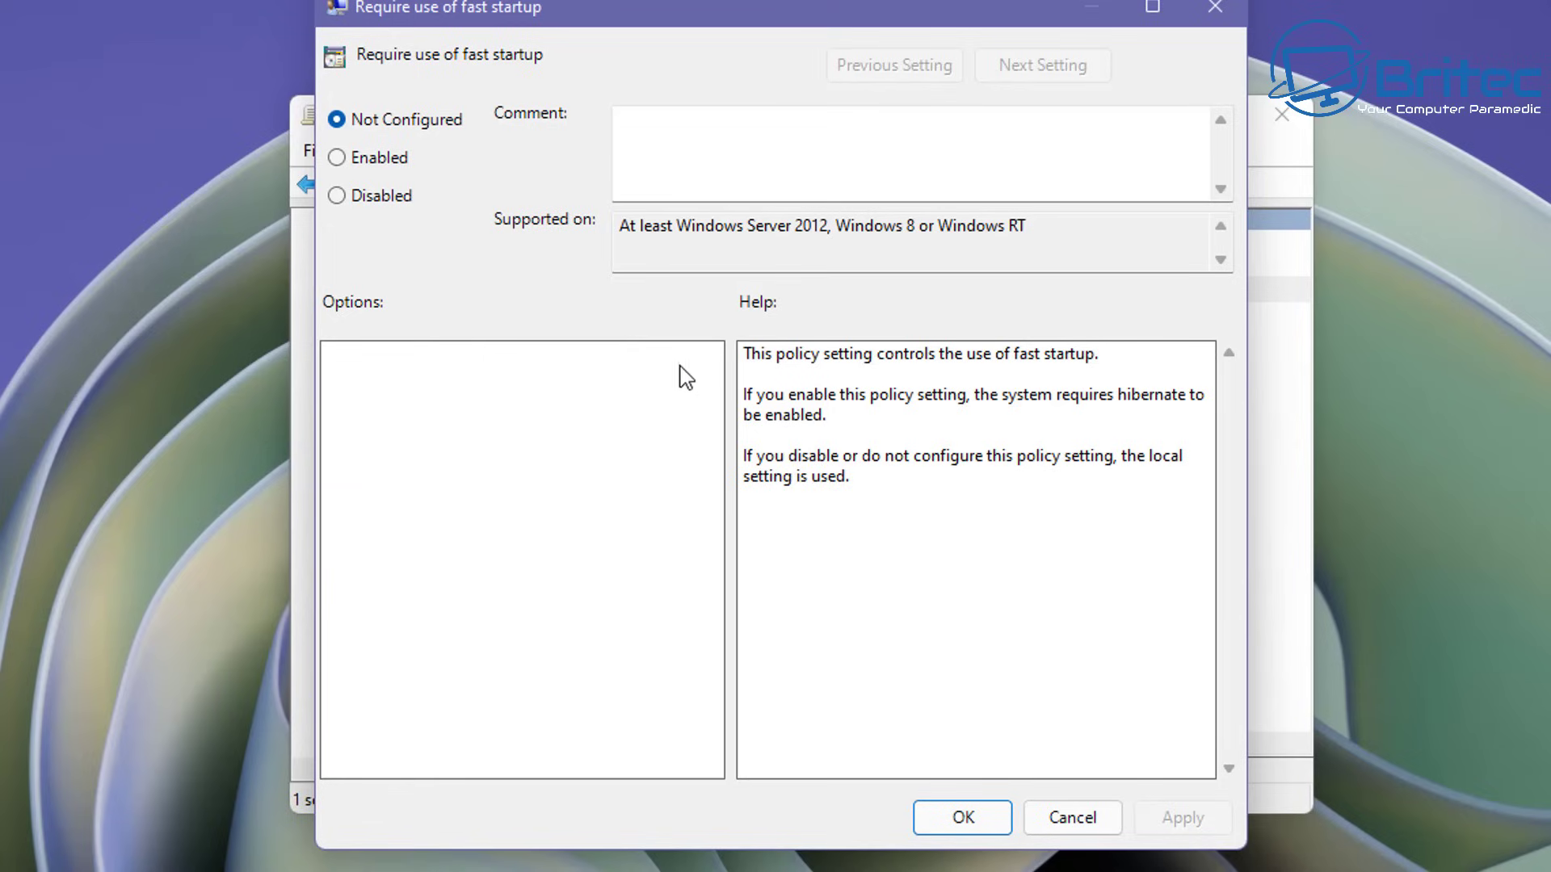
{"action": "left_click", "coordinate": [336, 159]}
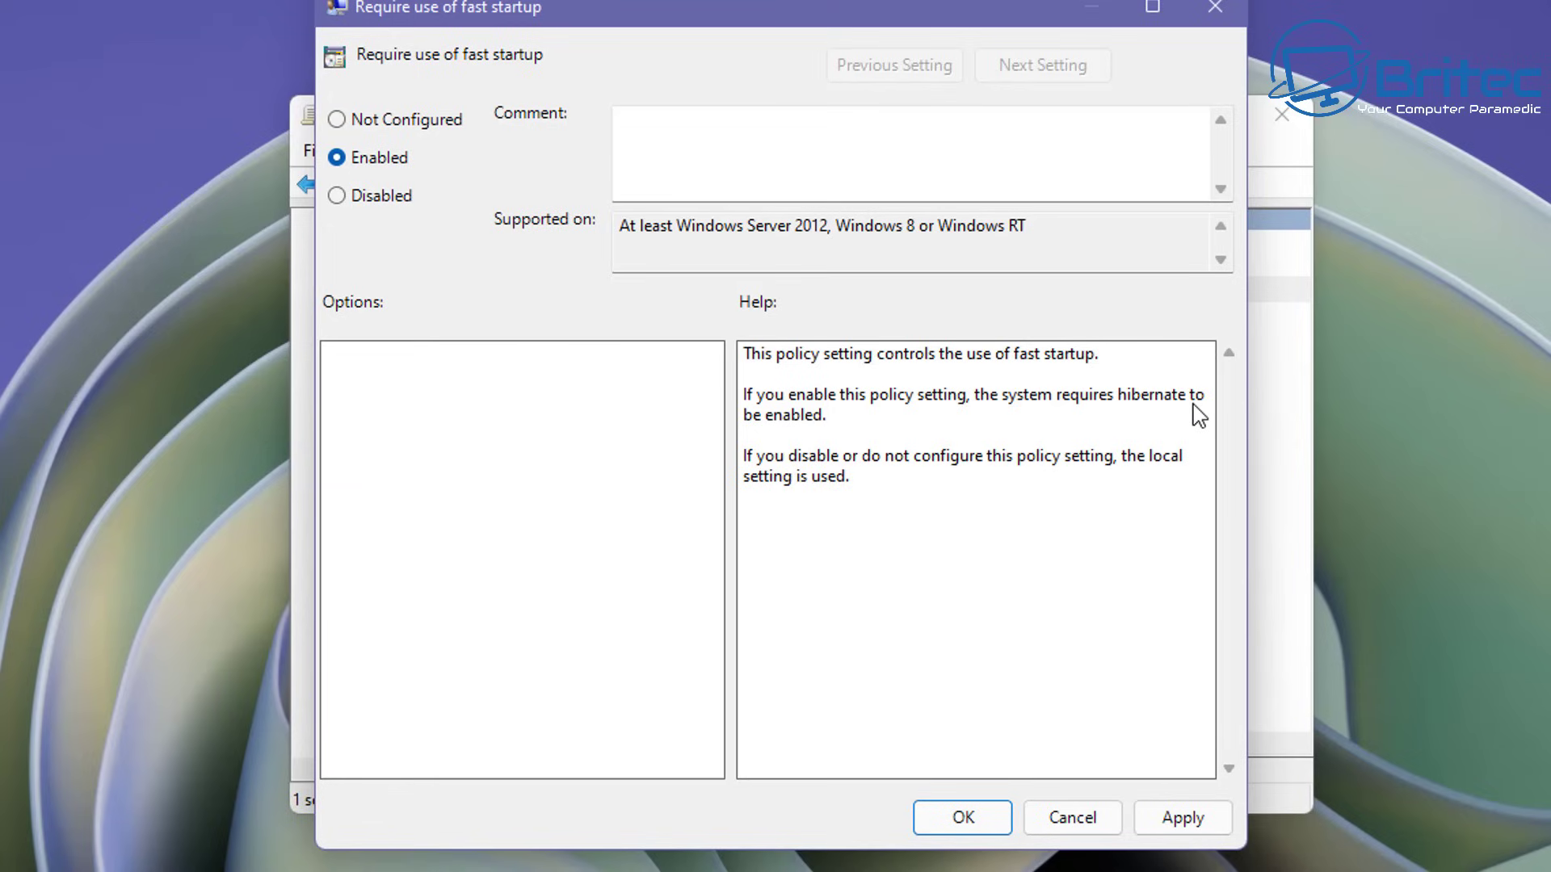
{"action": "left_click", "coordinate": [337, 123]}
{"action": "left_click", "coordinate": [1074, 819]}
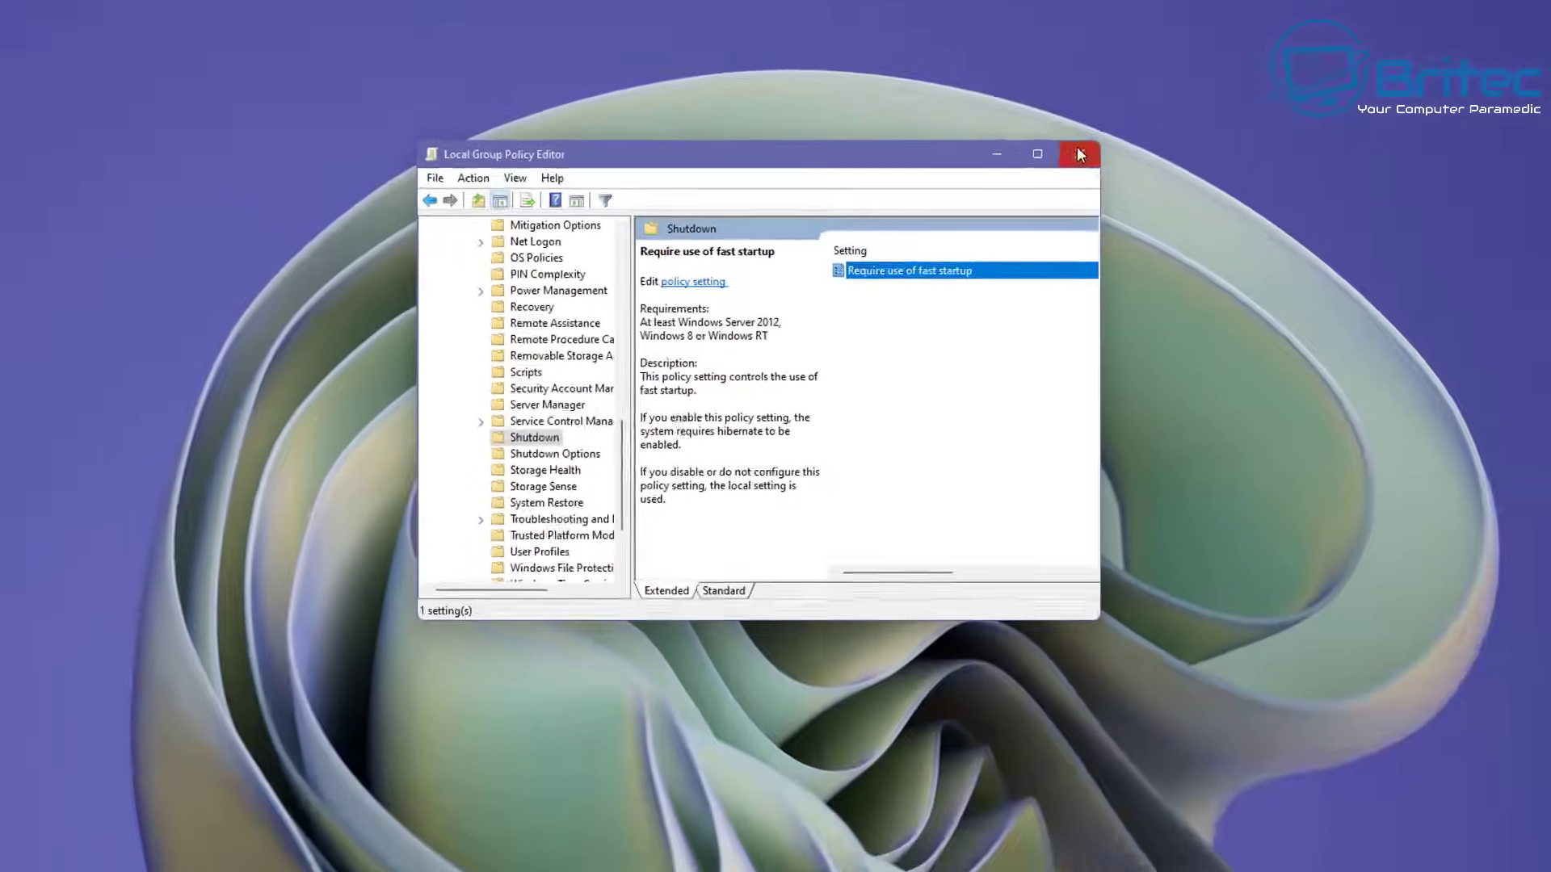
{"action": "left_click", "coordinate": [1260, 118]}
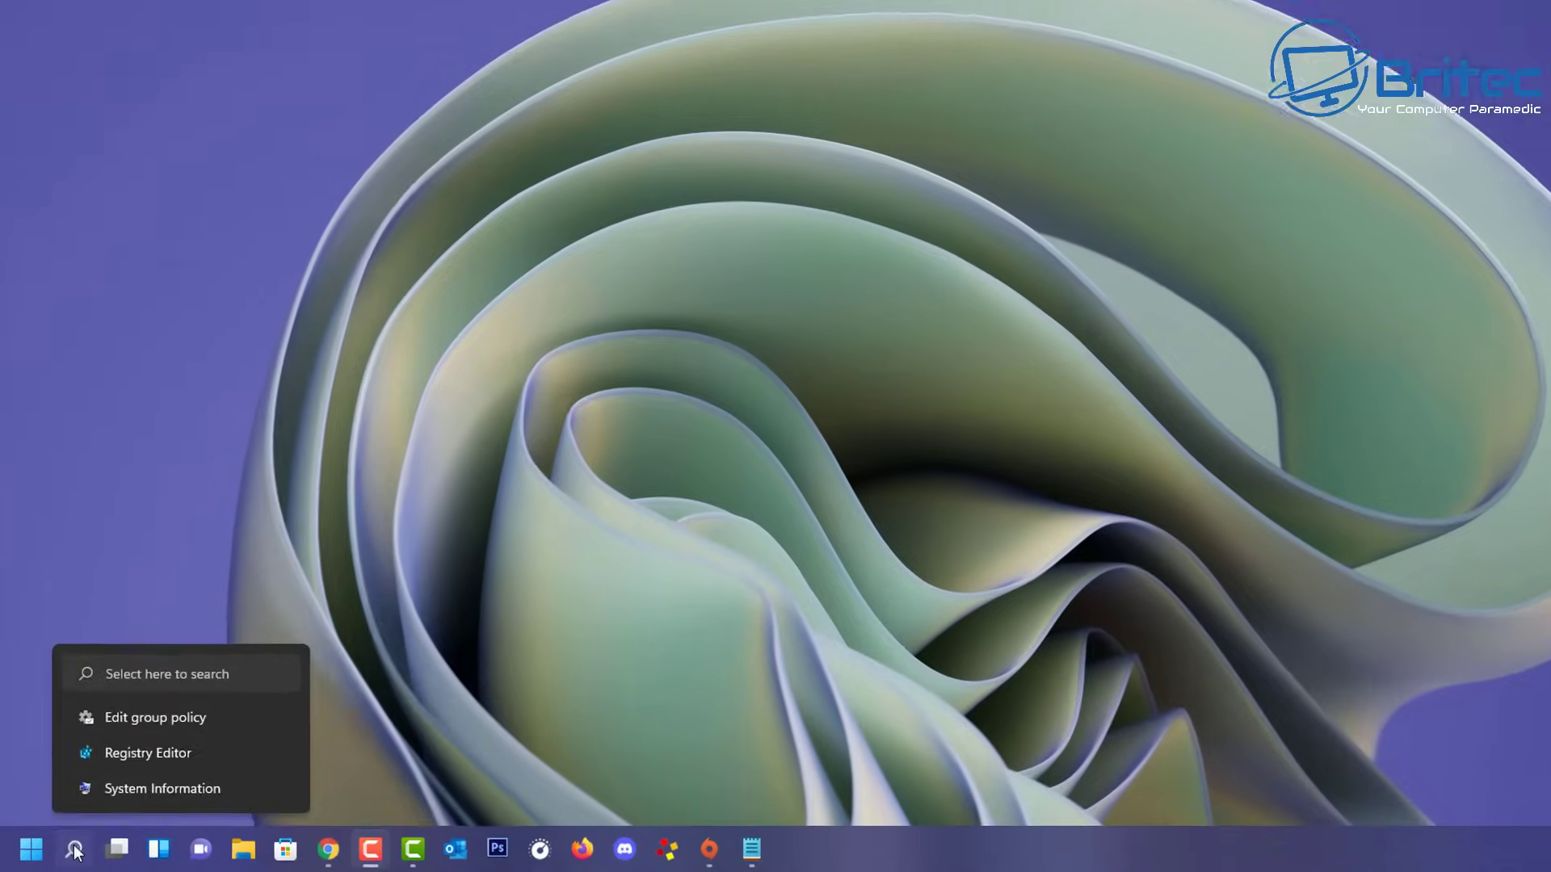
Step: Run powercfg -h off in an administrator Command Prompt to disable hibernation
{"action": "left_click", "coordinate": [75, 852]}
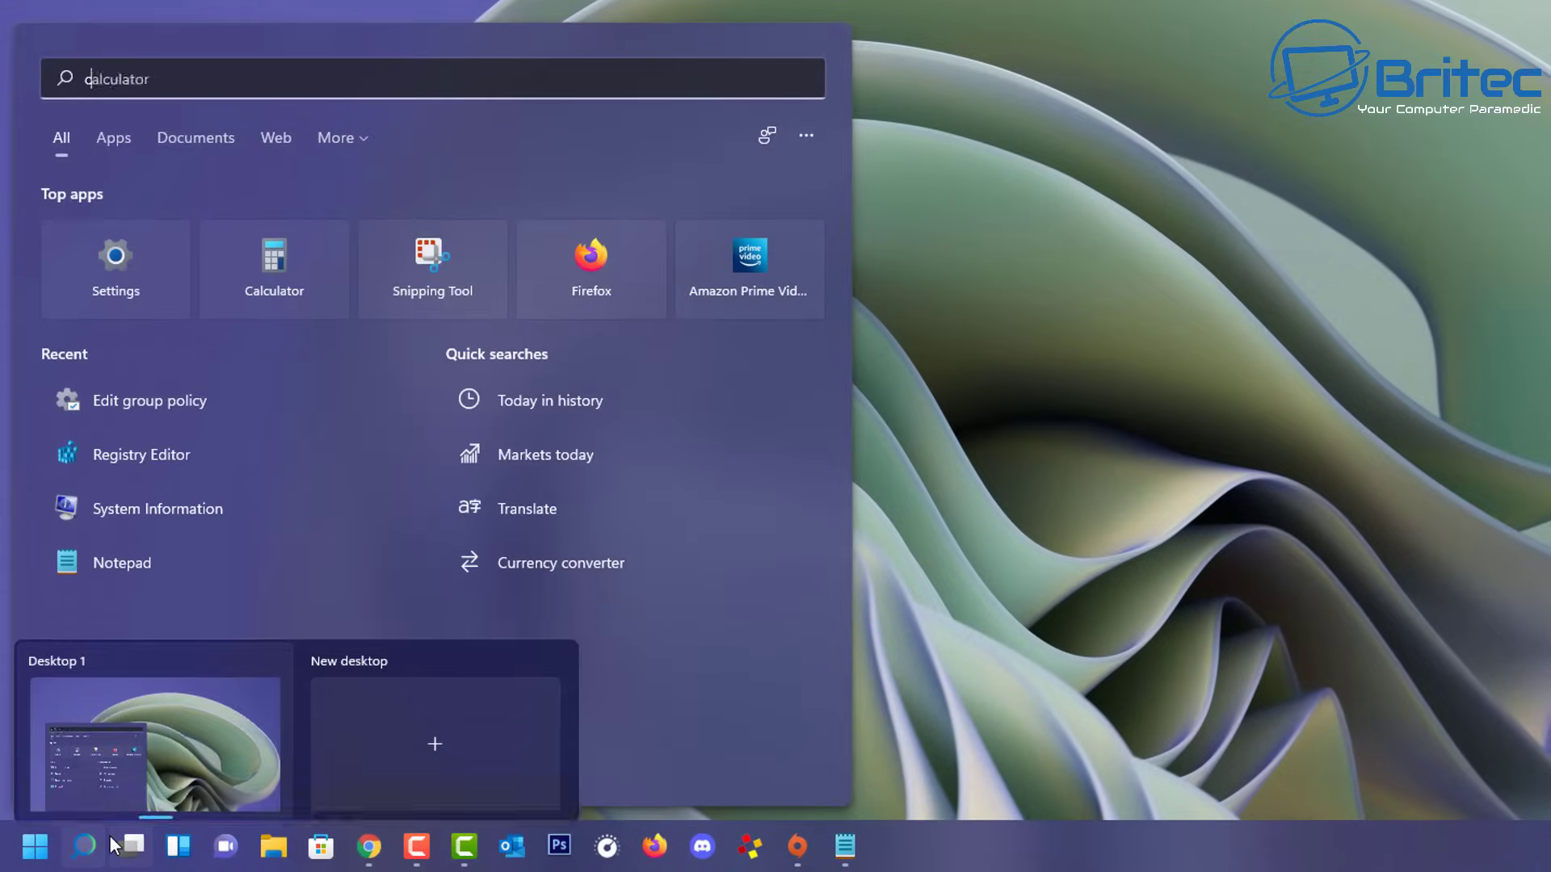
{"action": "type", "text": "cmd"}
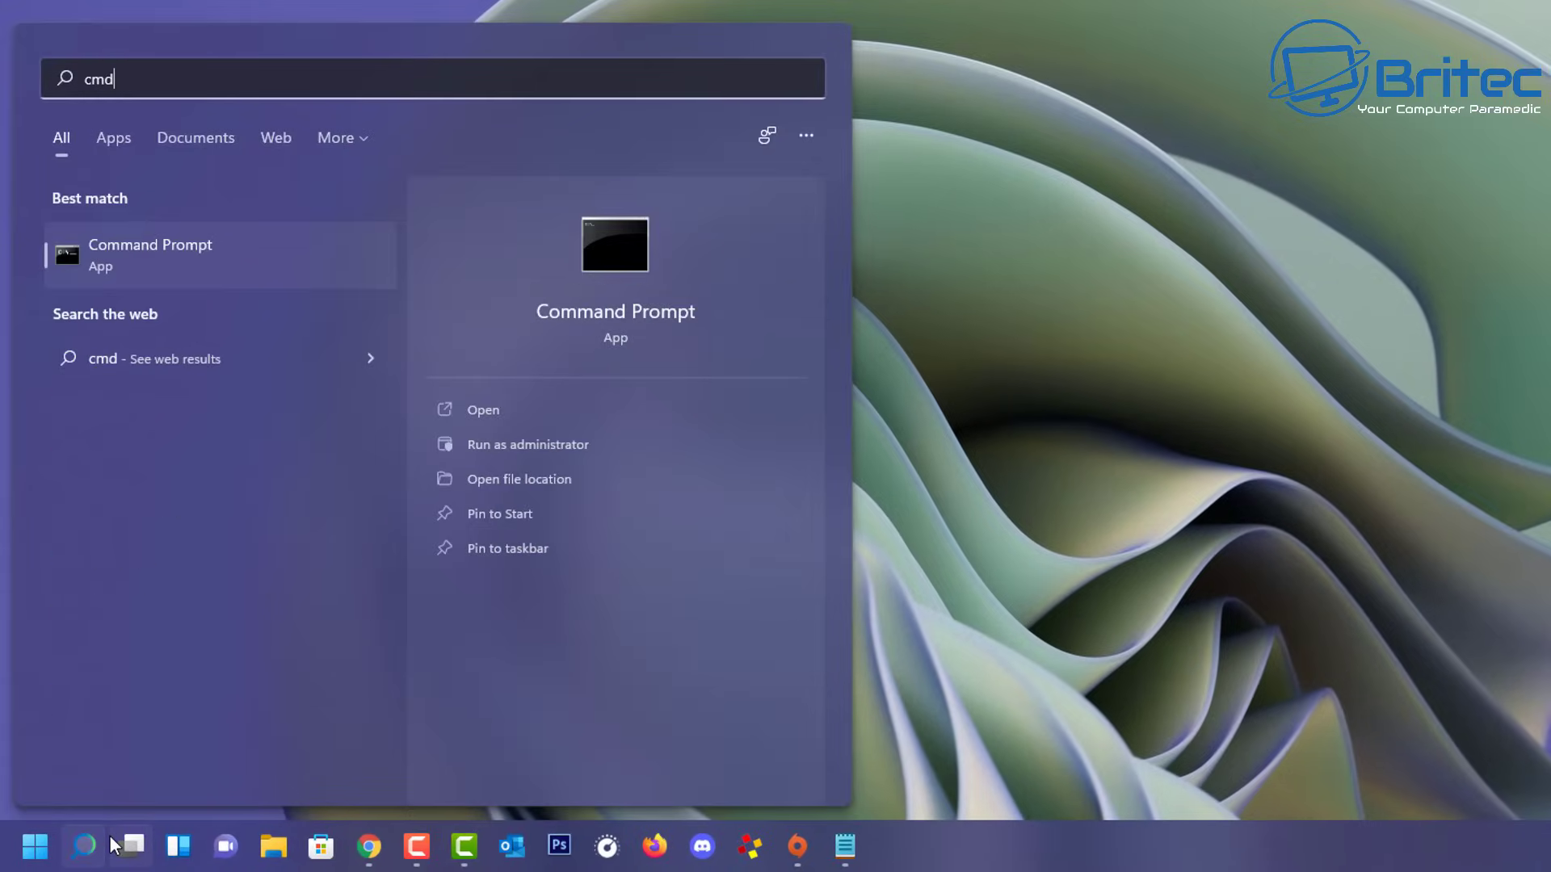
{"action": "left_click", "coordinate": [529, 446]}
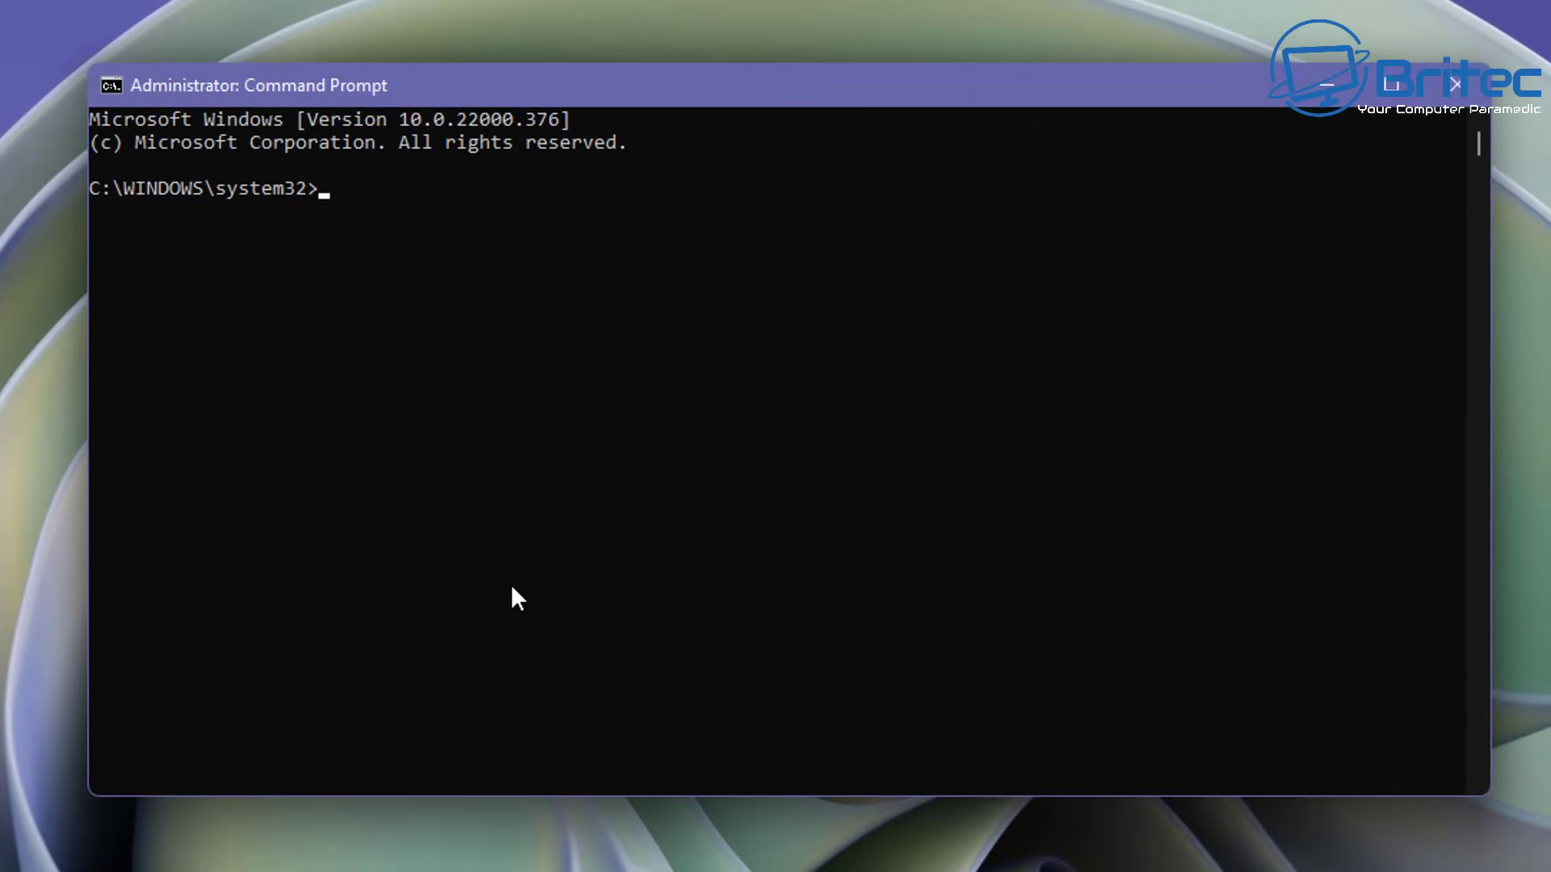
{"action": "type", "text": "powercfg -h off"}
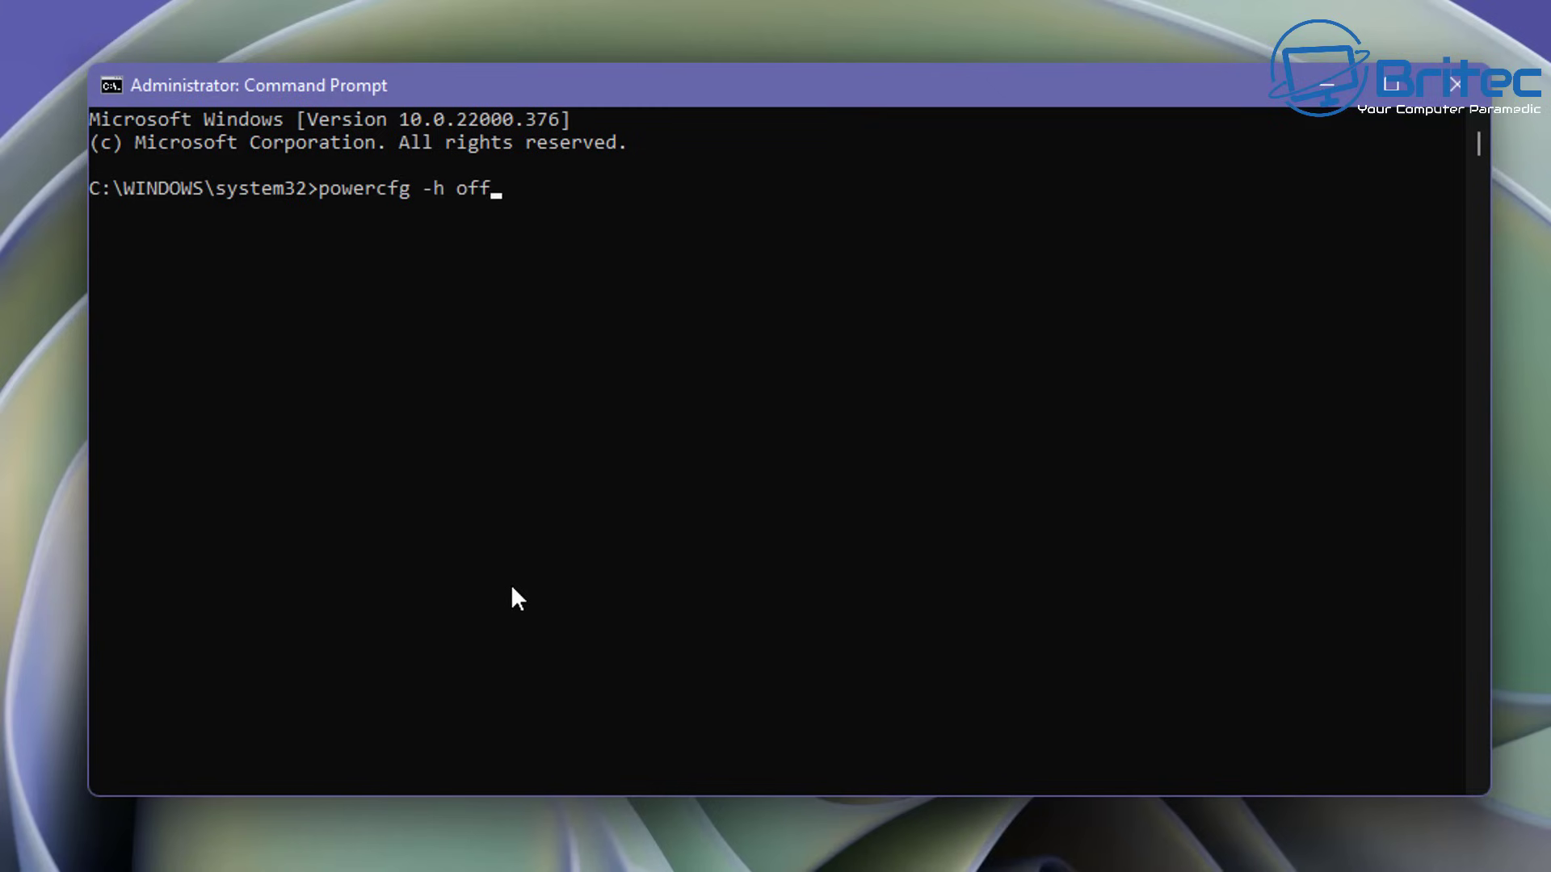
{"action": "key", "text": "Return"}
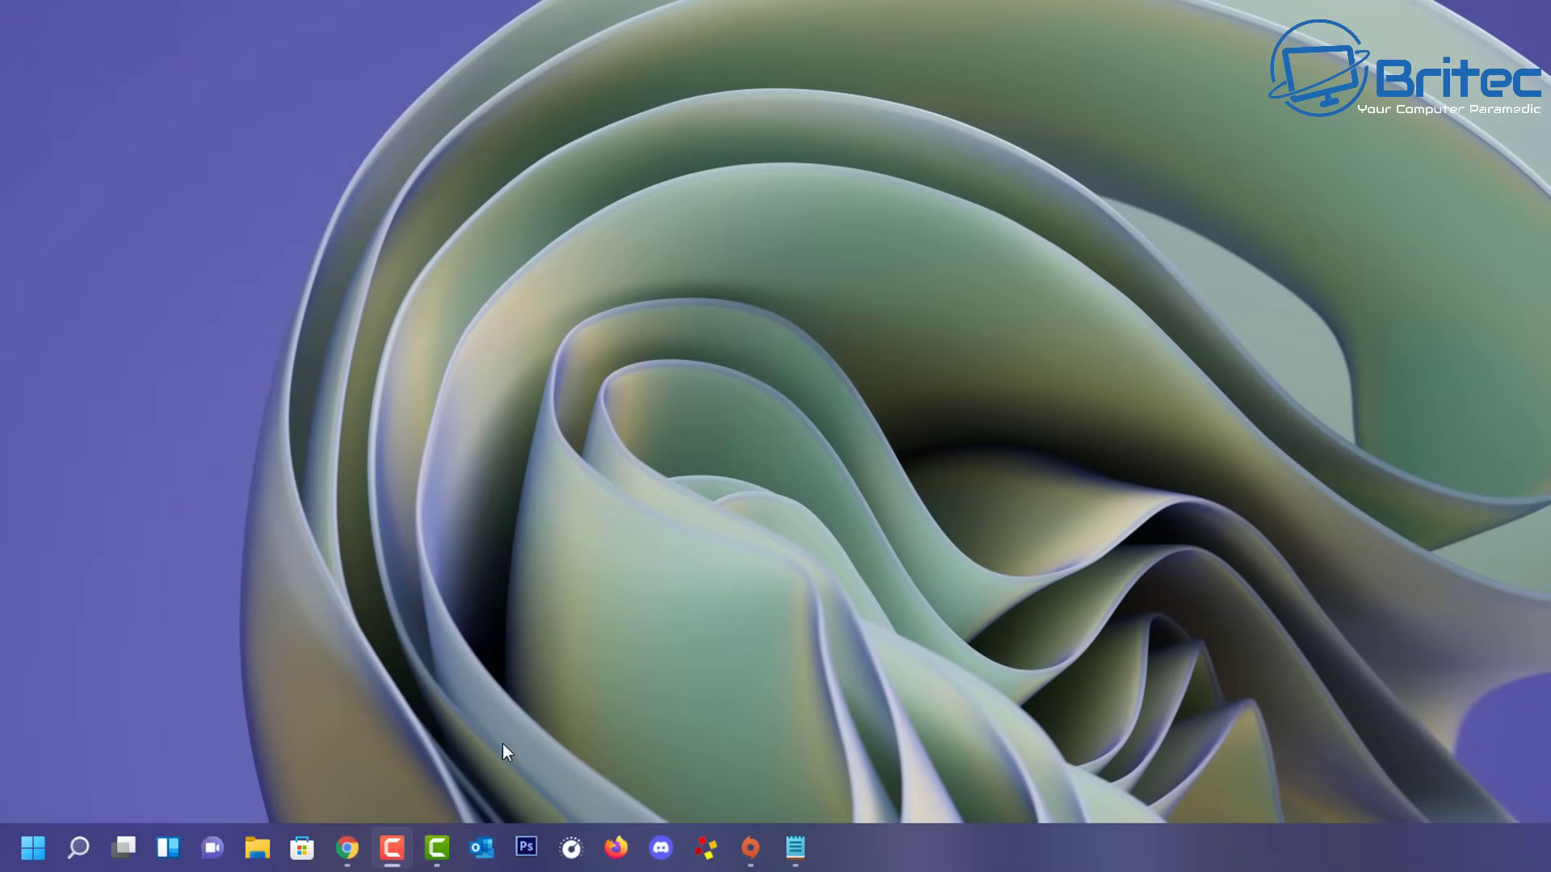
Step: Search for and launch the System Information app
{"action": "left_click", "coordinate": [81, 850]}
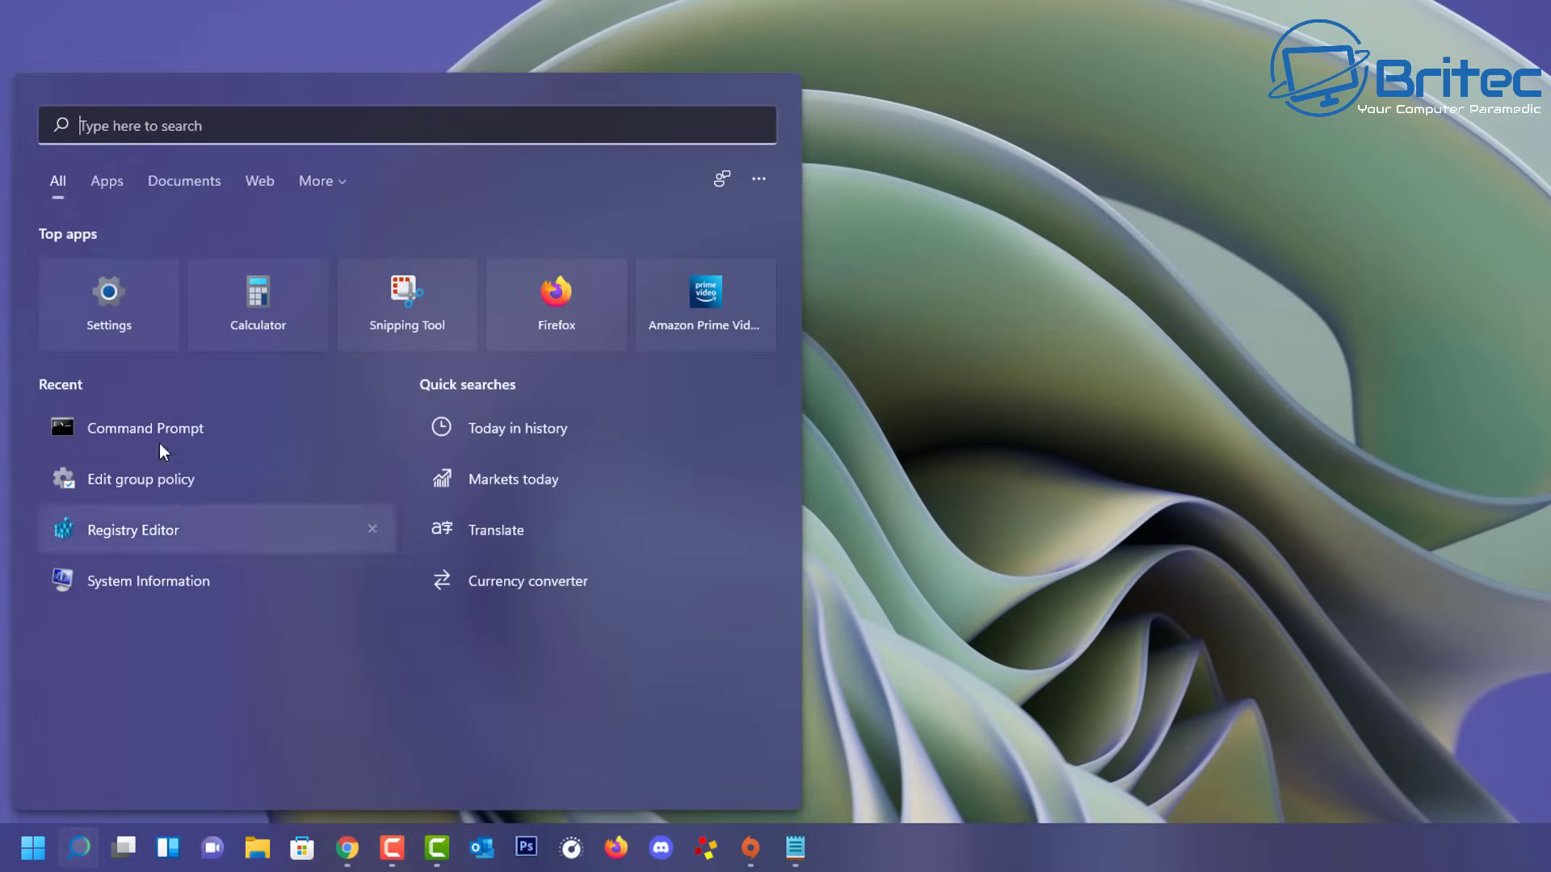
{"action": "type", "text": "s"}
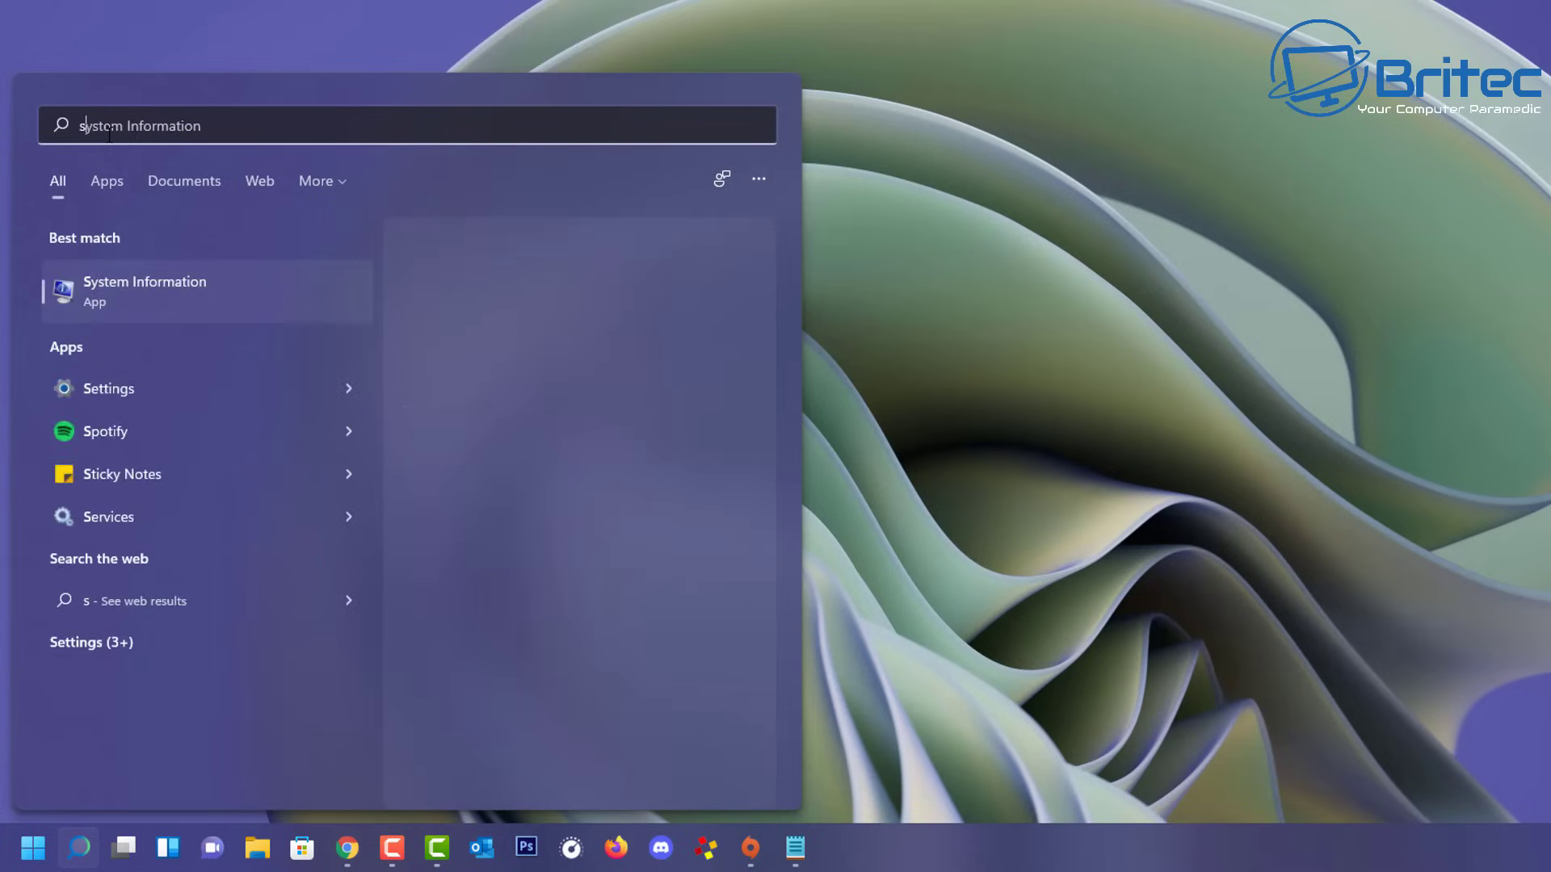
{"action": "type", "text": "ystem"}
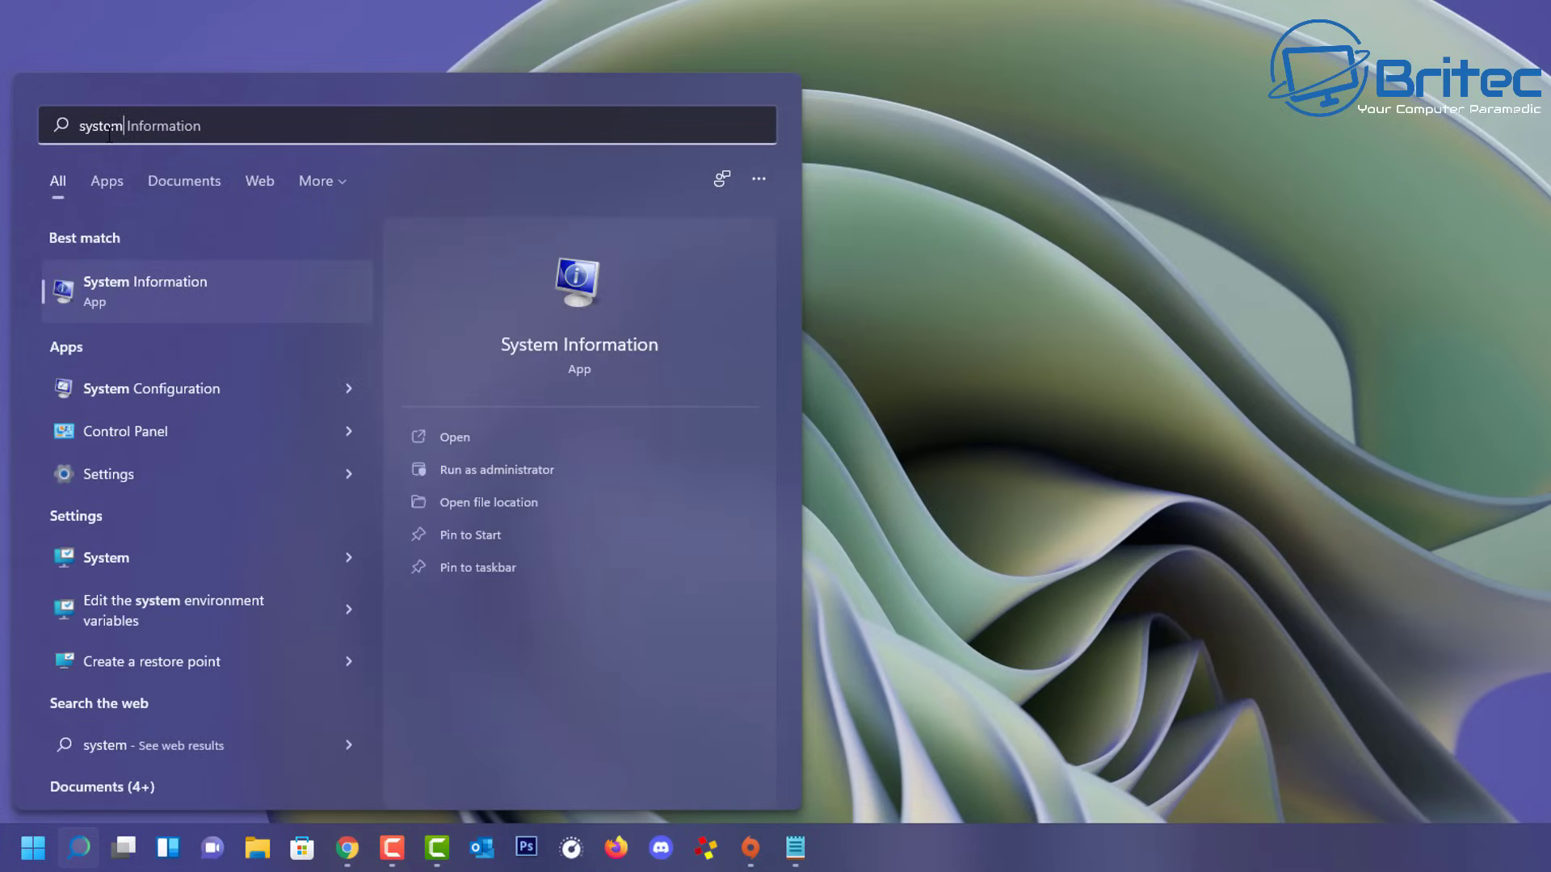
{"action": "left_click", "coordinate": [121, 289]}
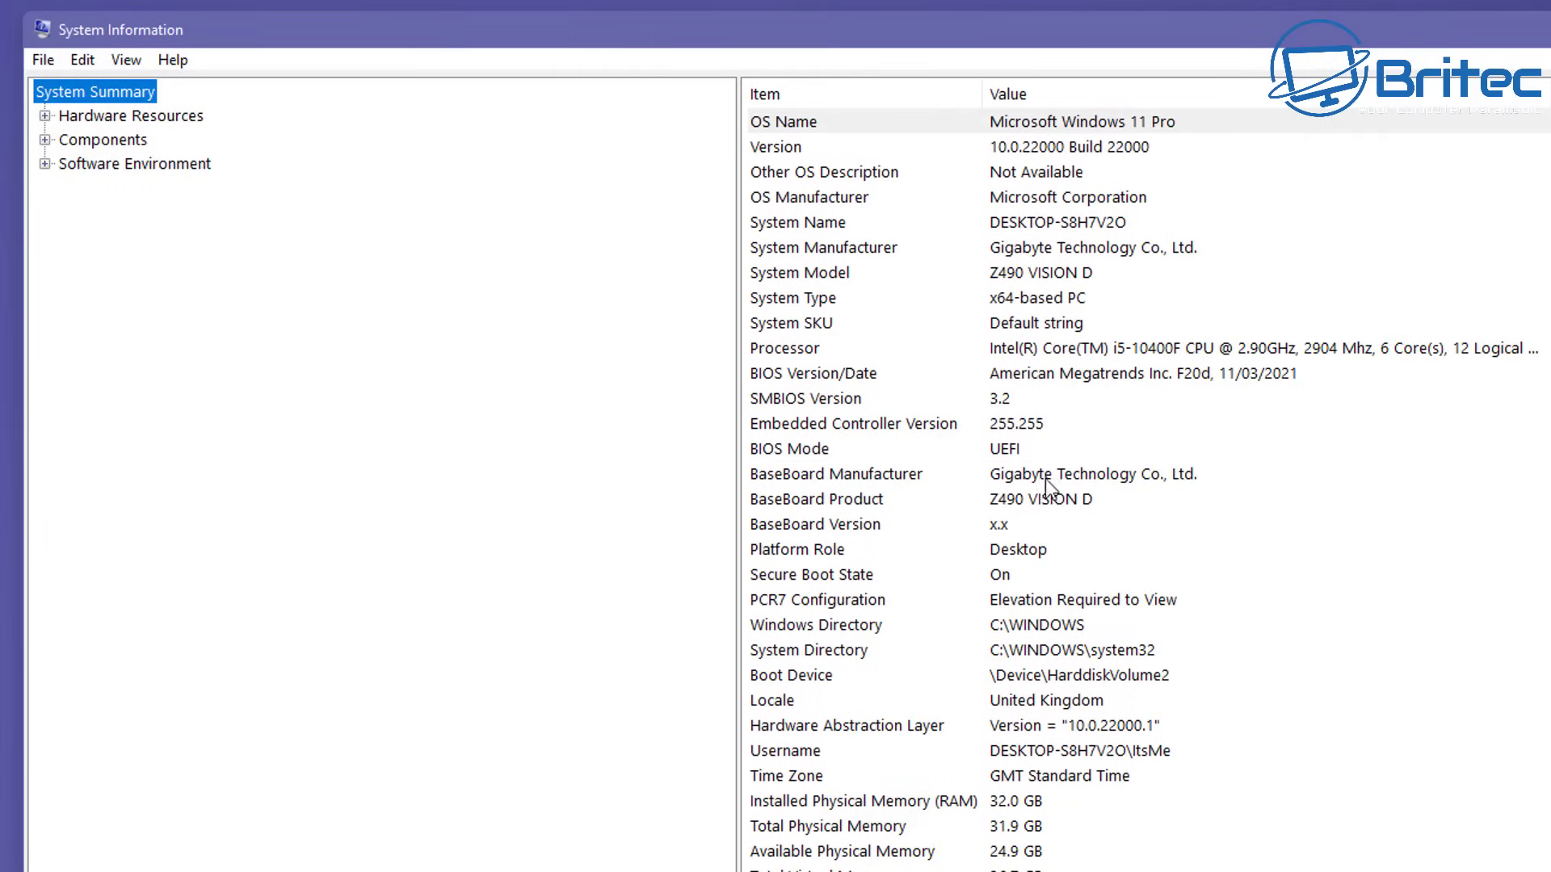
Step: Read the BaseBoard rows showing a Gigabyte Z490 VISION D, plus the processor details
{"action": "left_click", "coordinate": [1095, 482]}
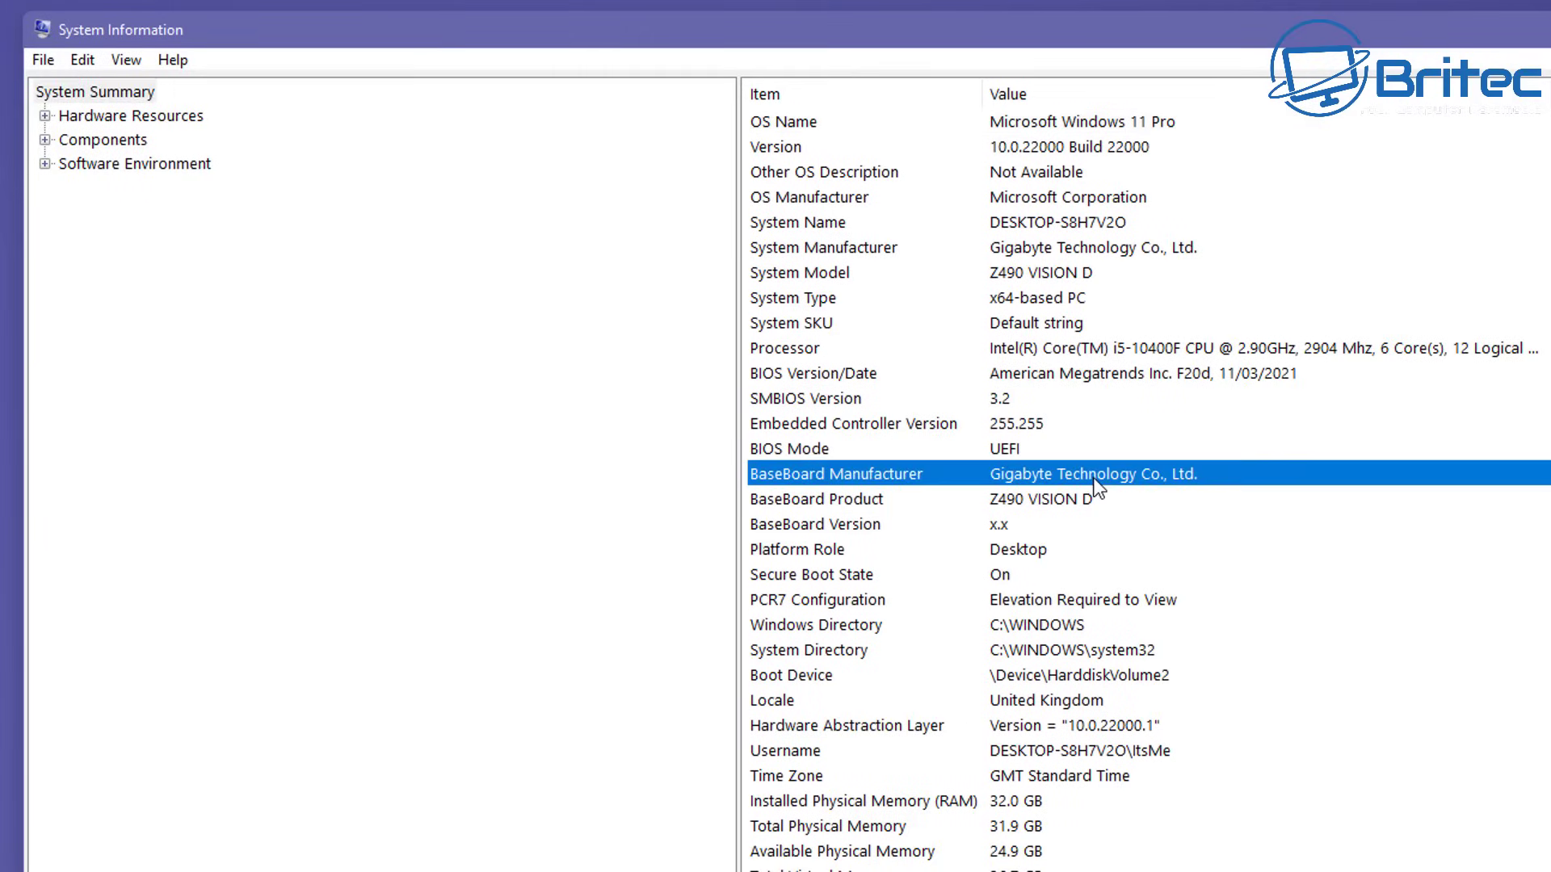
{"action": "left_click", "coordinate": [1028, 501]}
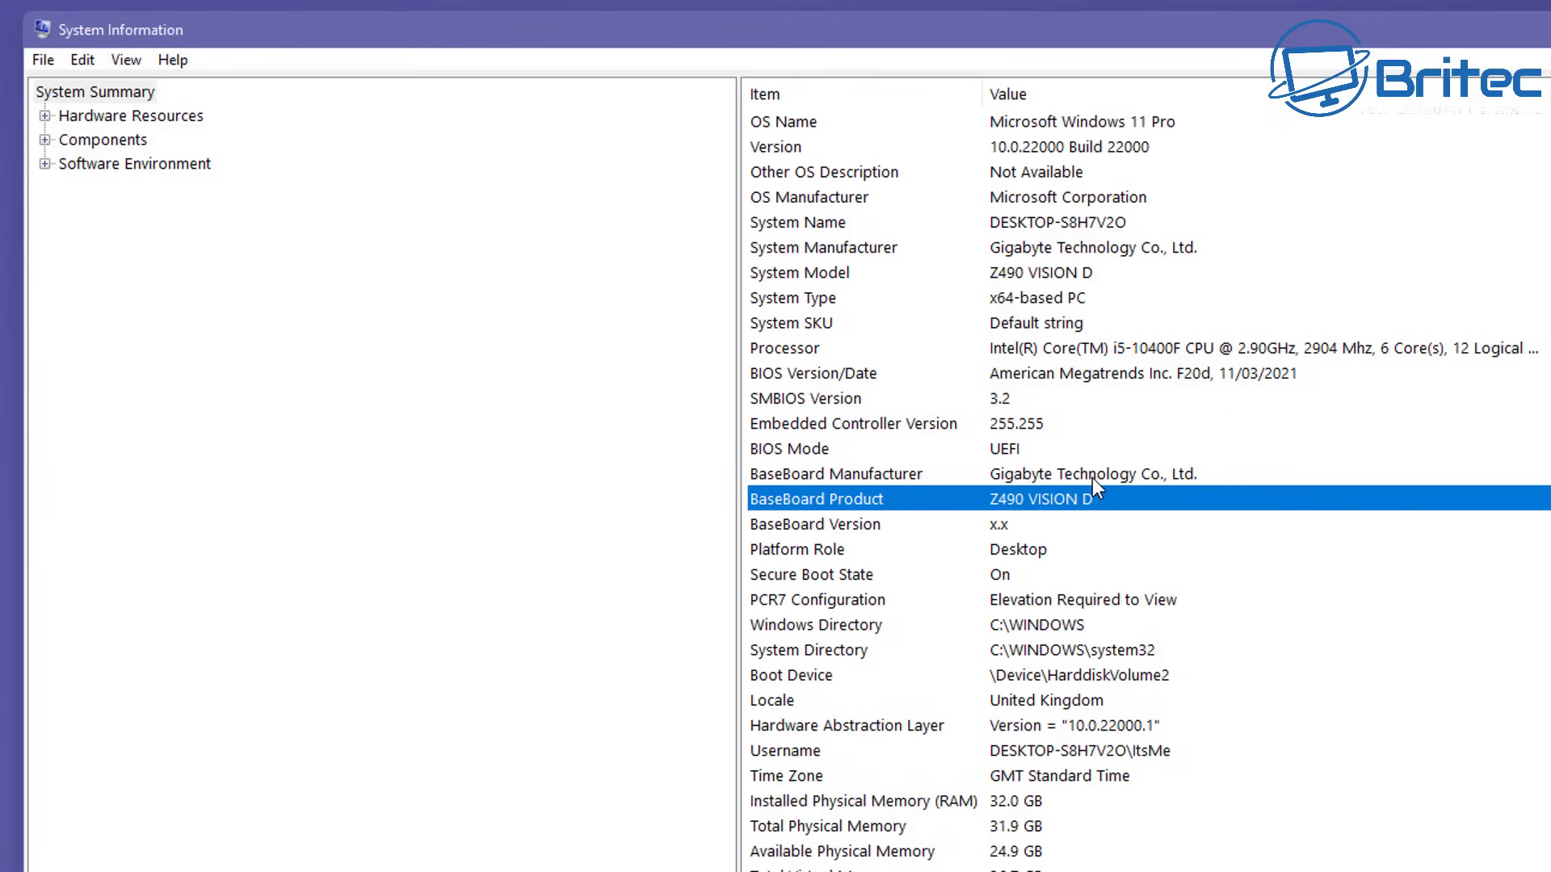
{"action": "left_click", "coordinate": [1129, 349]}
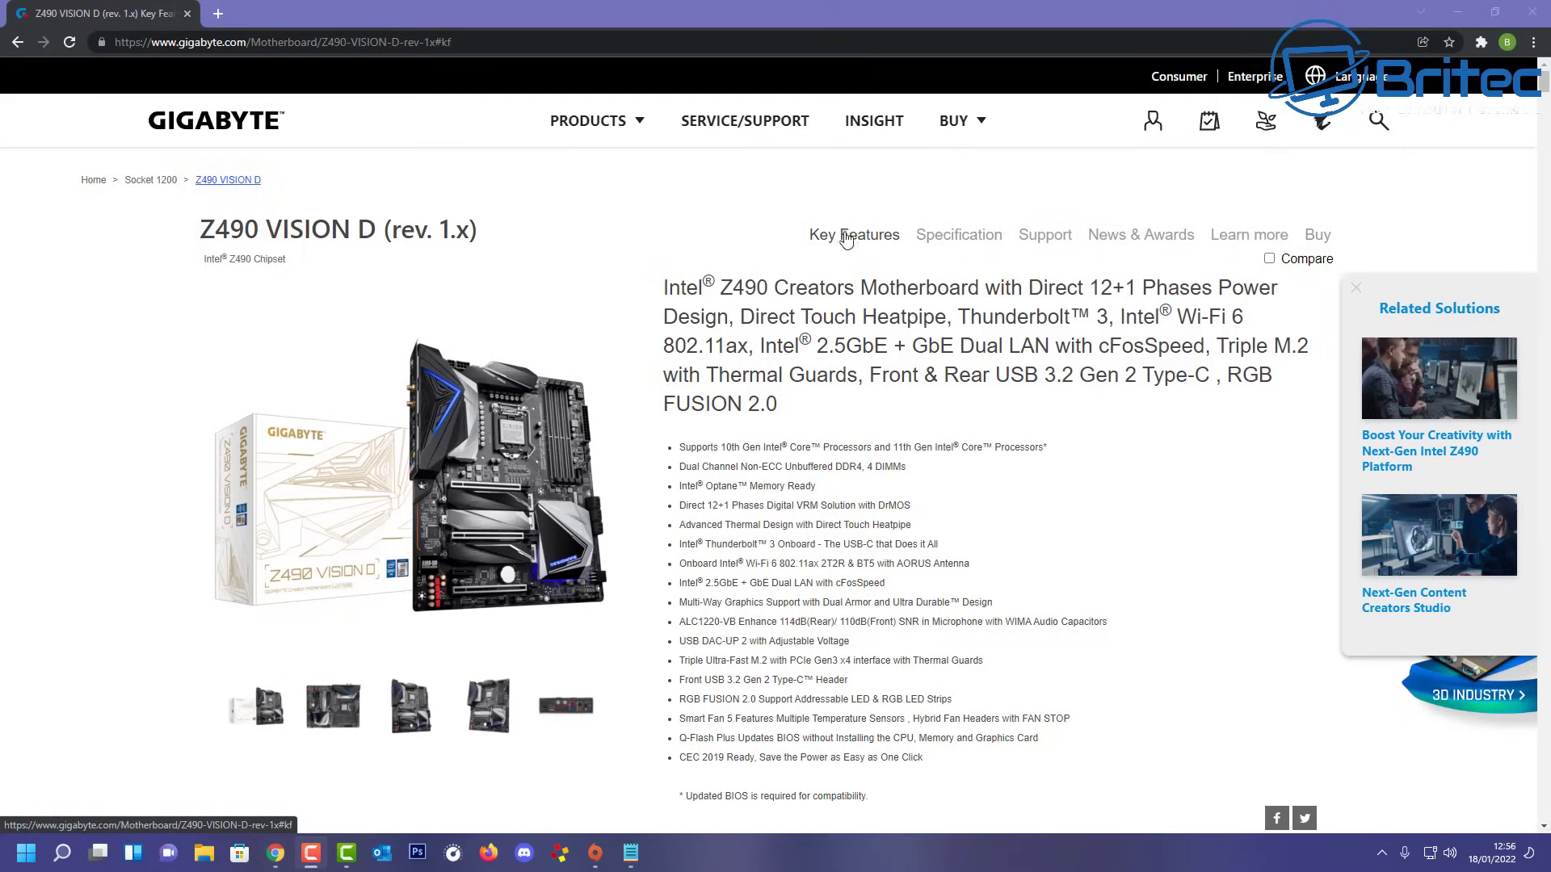
Step: On the board's Support page, filter drivers to Windows 11 64bit
{"action": "left_click", "coordinate": [1053, 237]}
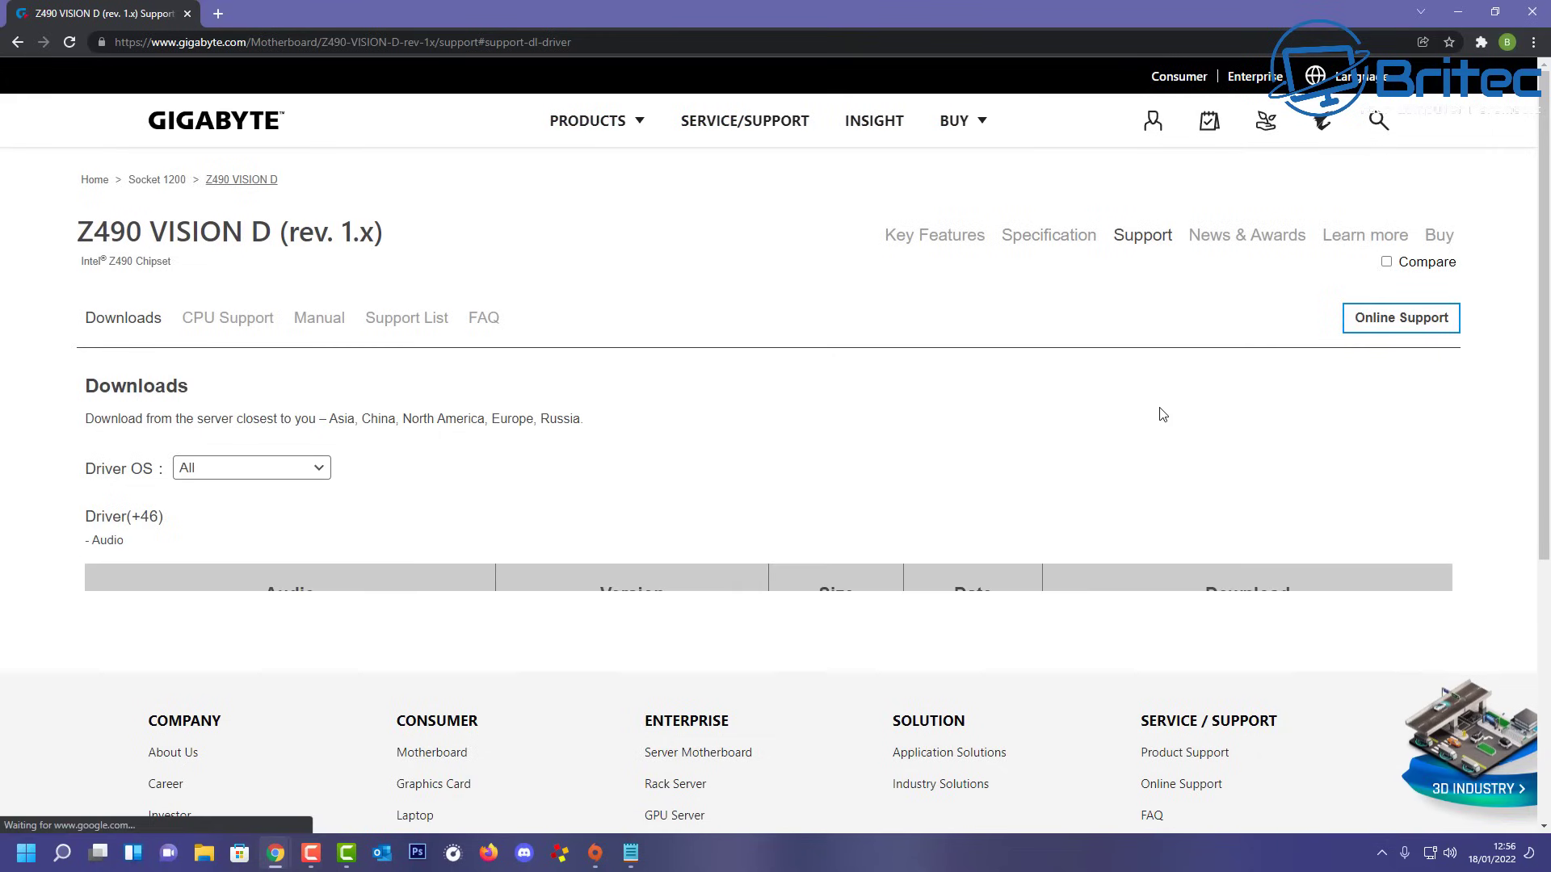
{"action": "left_click", "coordinate": [312, 469]}
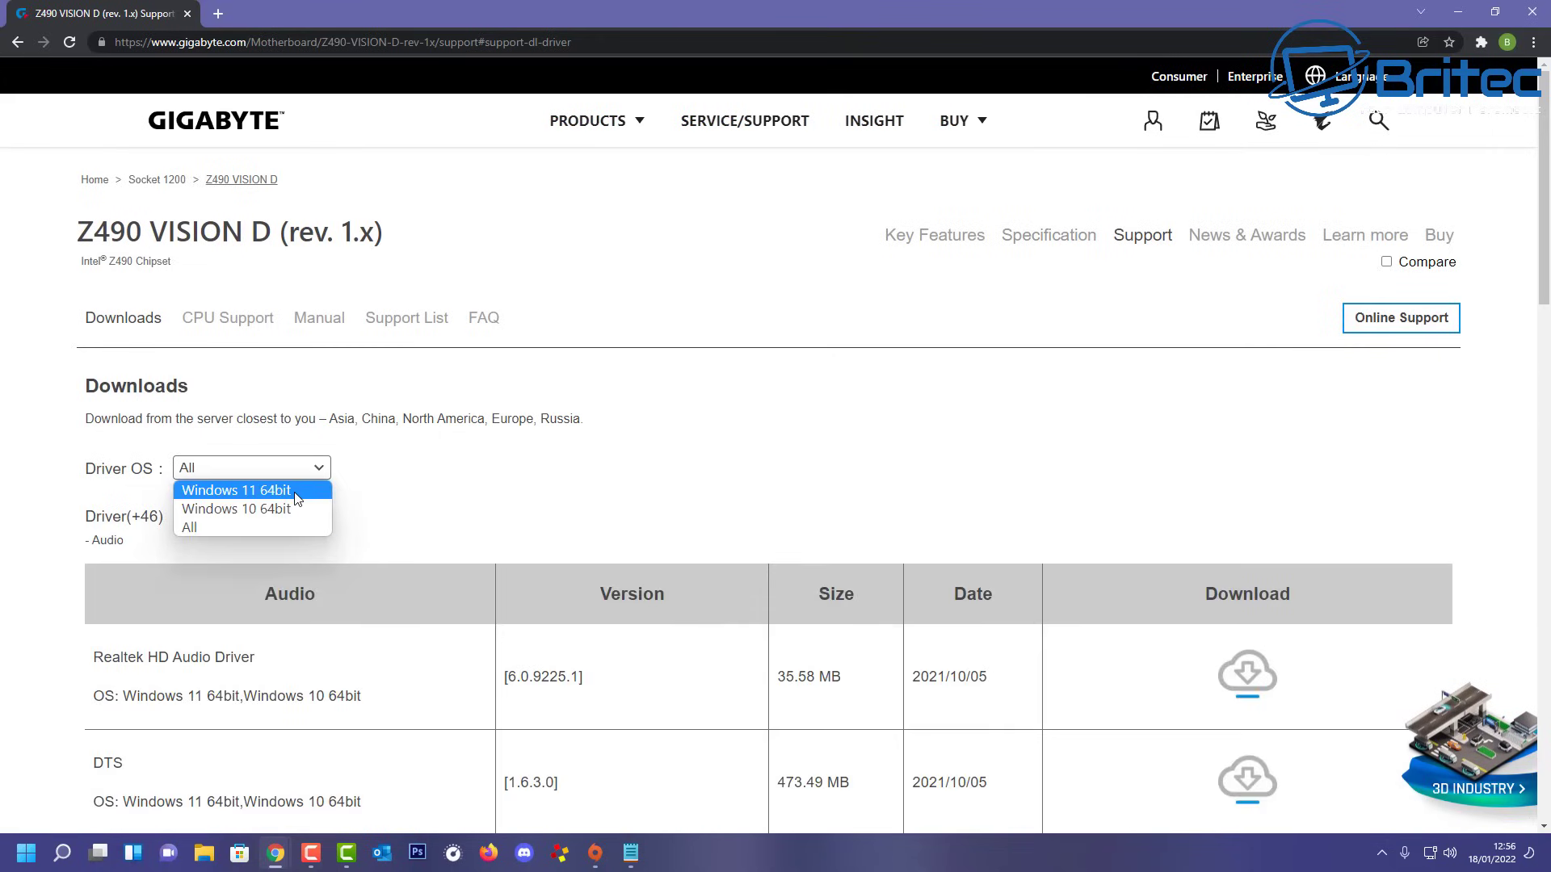
{"action": "left_click", "coordinate": [294, 493]}
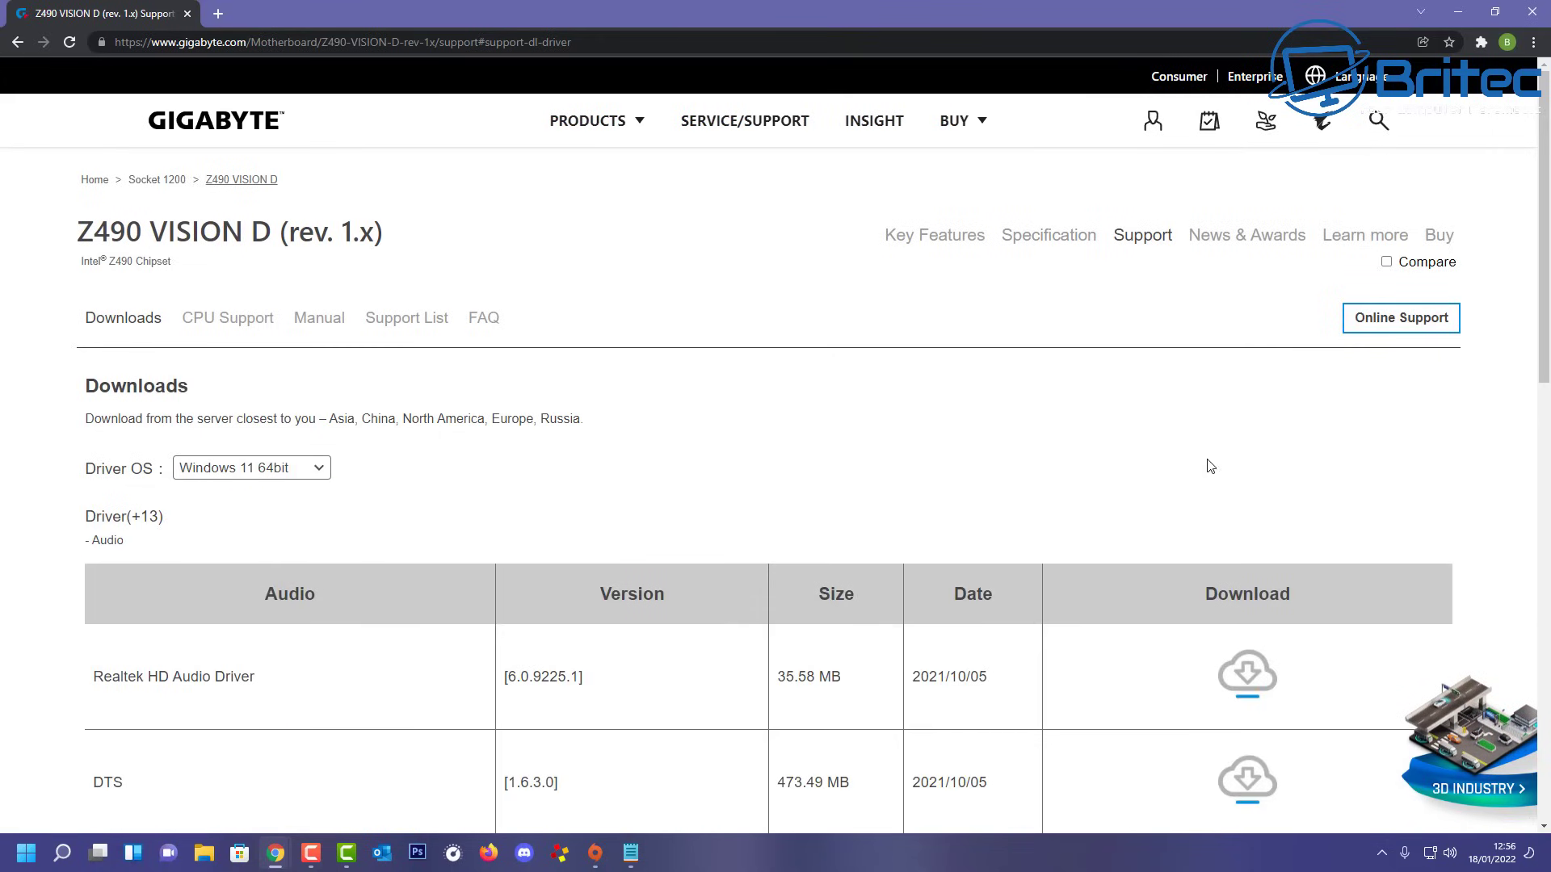
Step: Expand Chipset and download the Intel Management Engine Firmware package
{"action": "scroll", "coordinate": [948, 471], "scroll_direction": "down", "scroll_amount": 3}
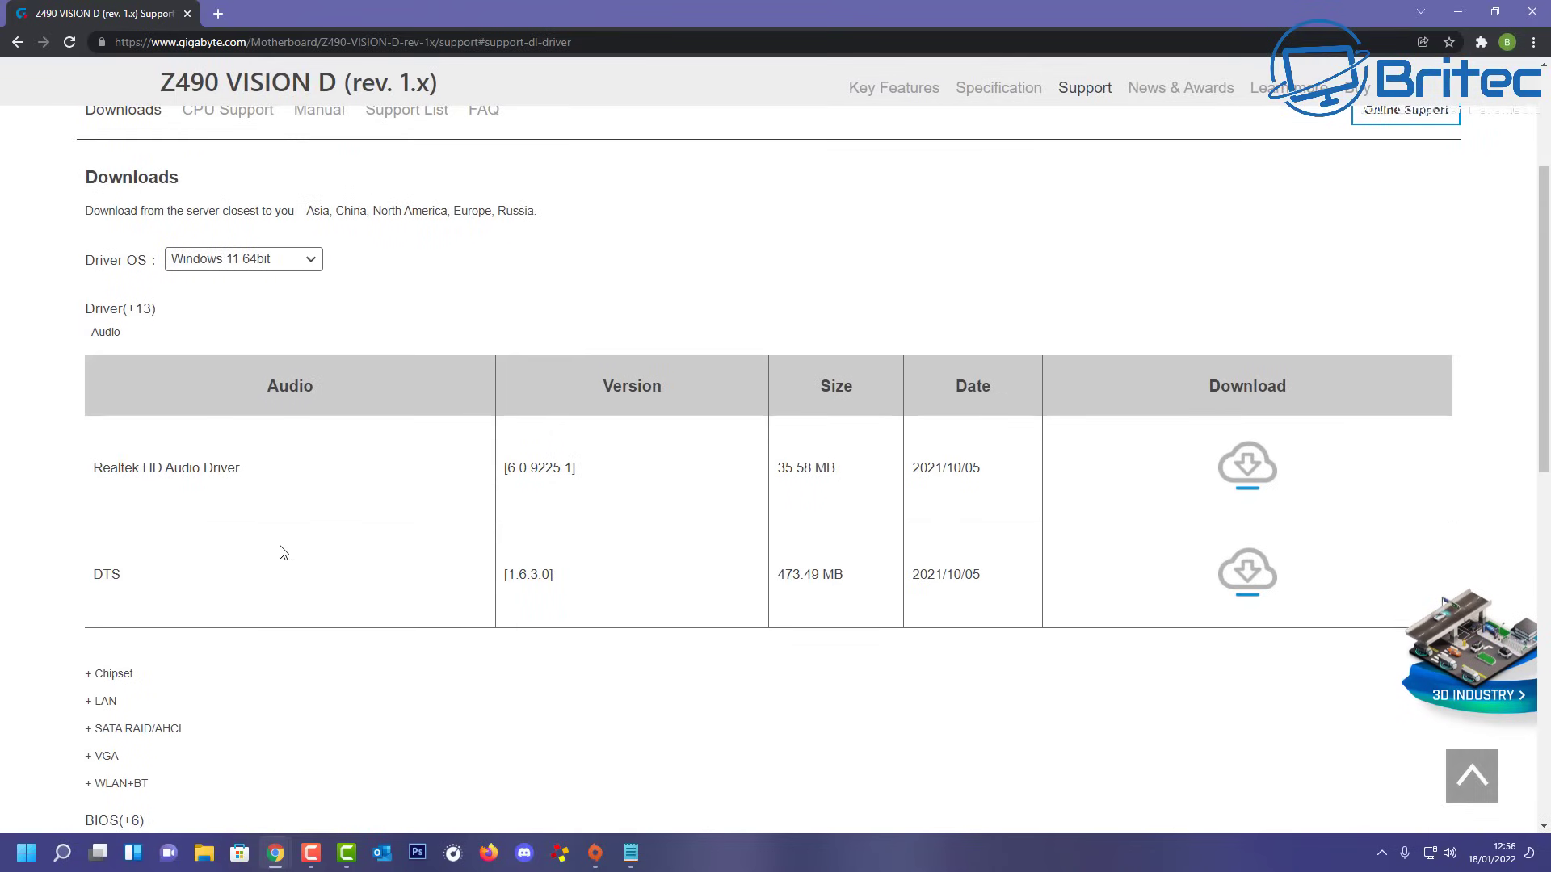
{"action": "left_click", "coordinate": [123, 675]}
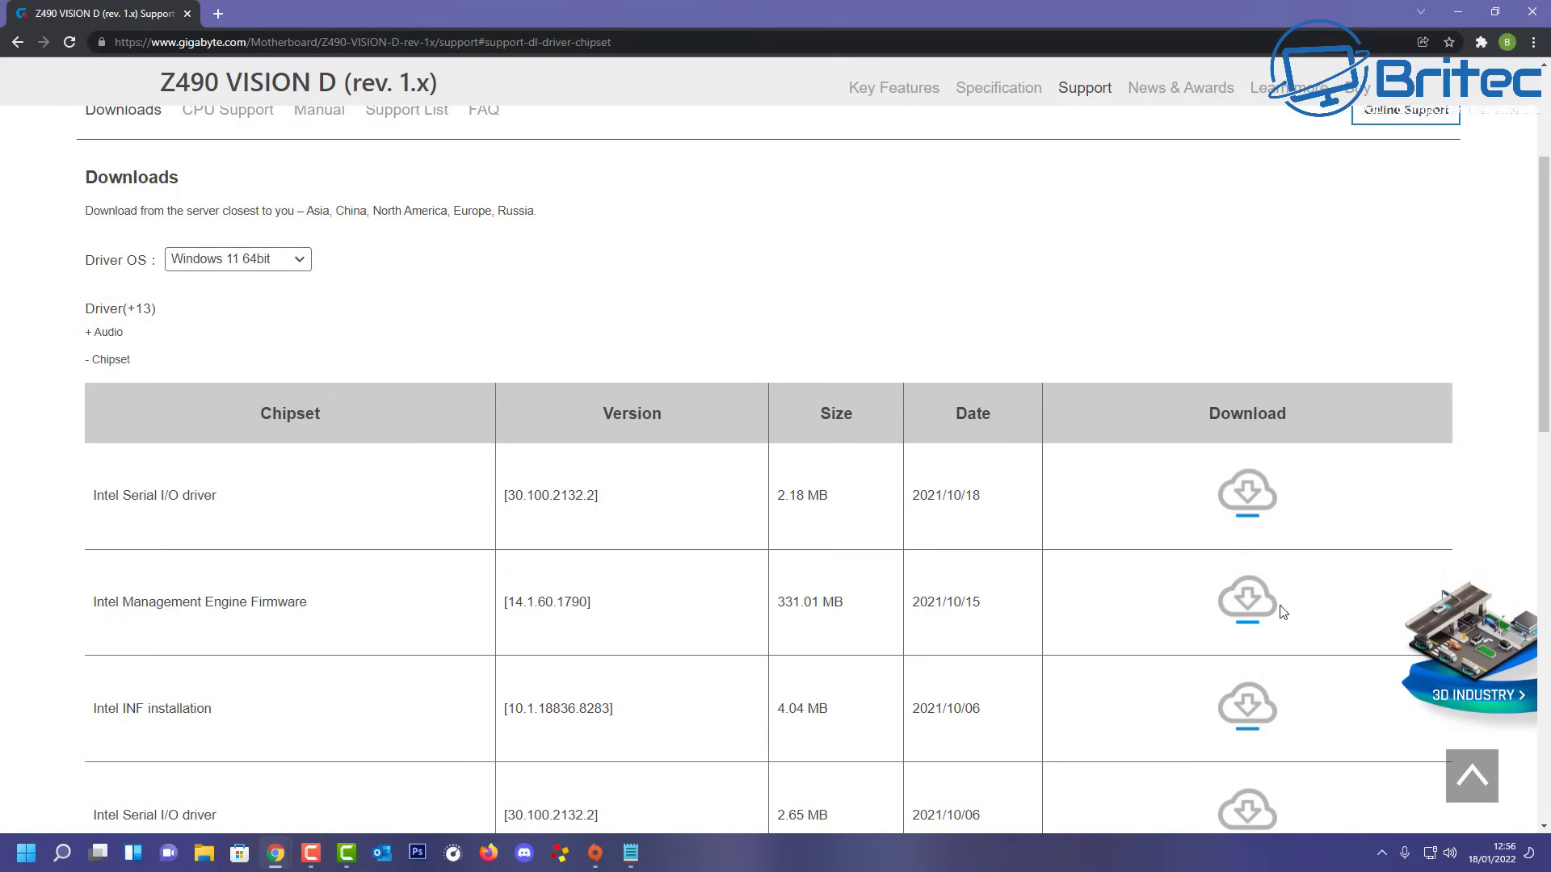
{"action": "left_click", "coordinate": [1241, 599]}
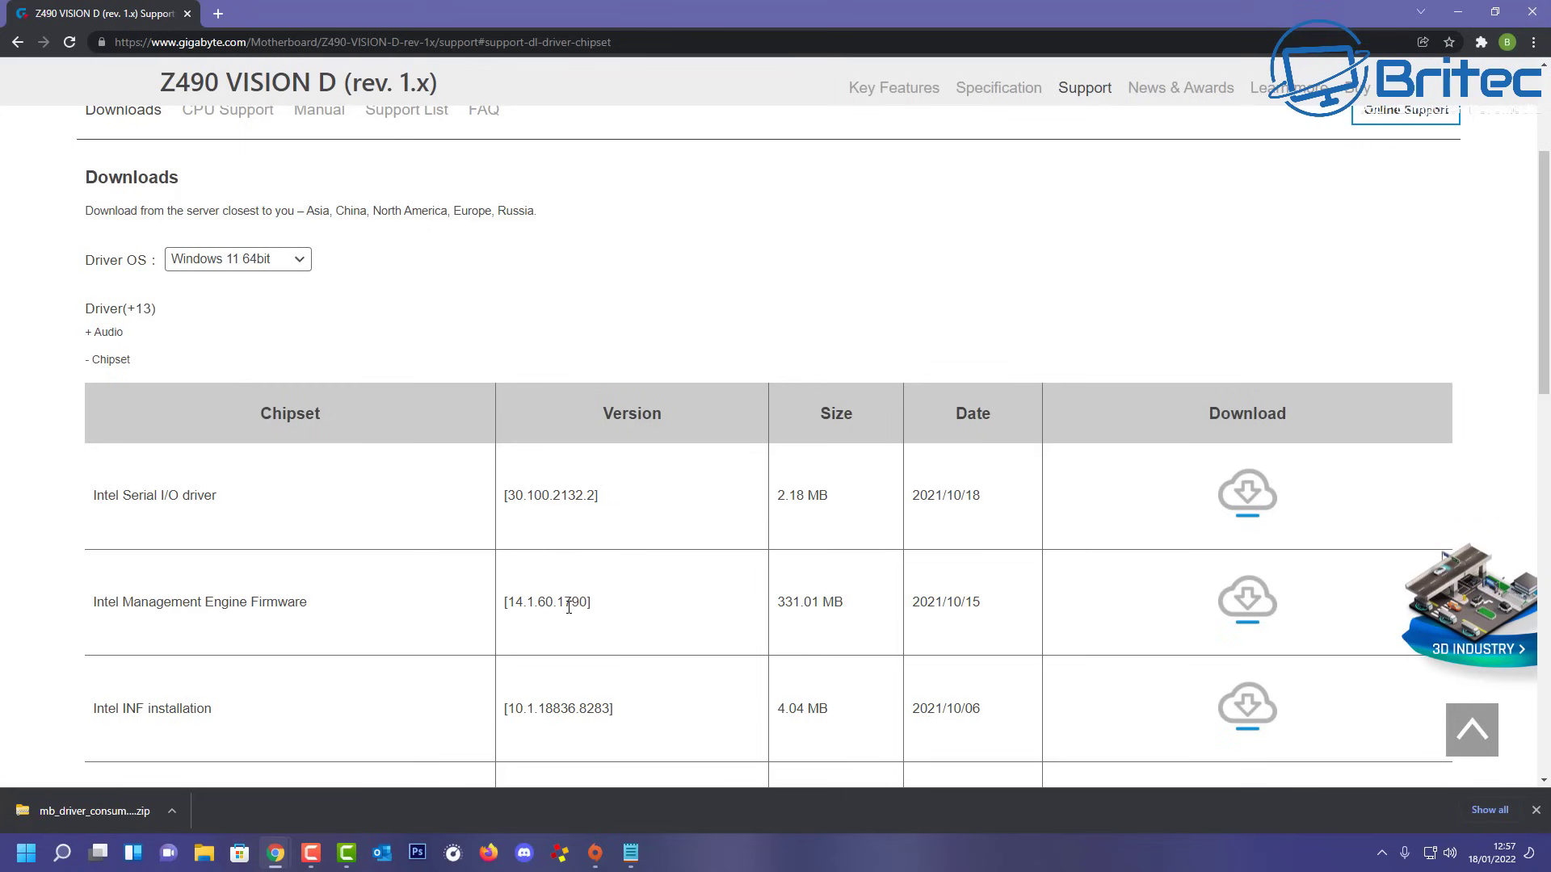
{"action": "right_click", "coordinate": [26, 853]}
{"action": "left_click", "coordinate": [65, 502]}
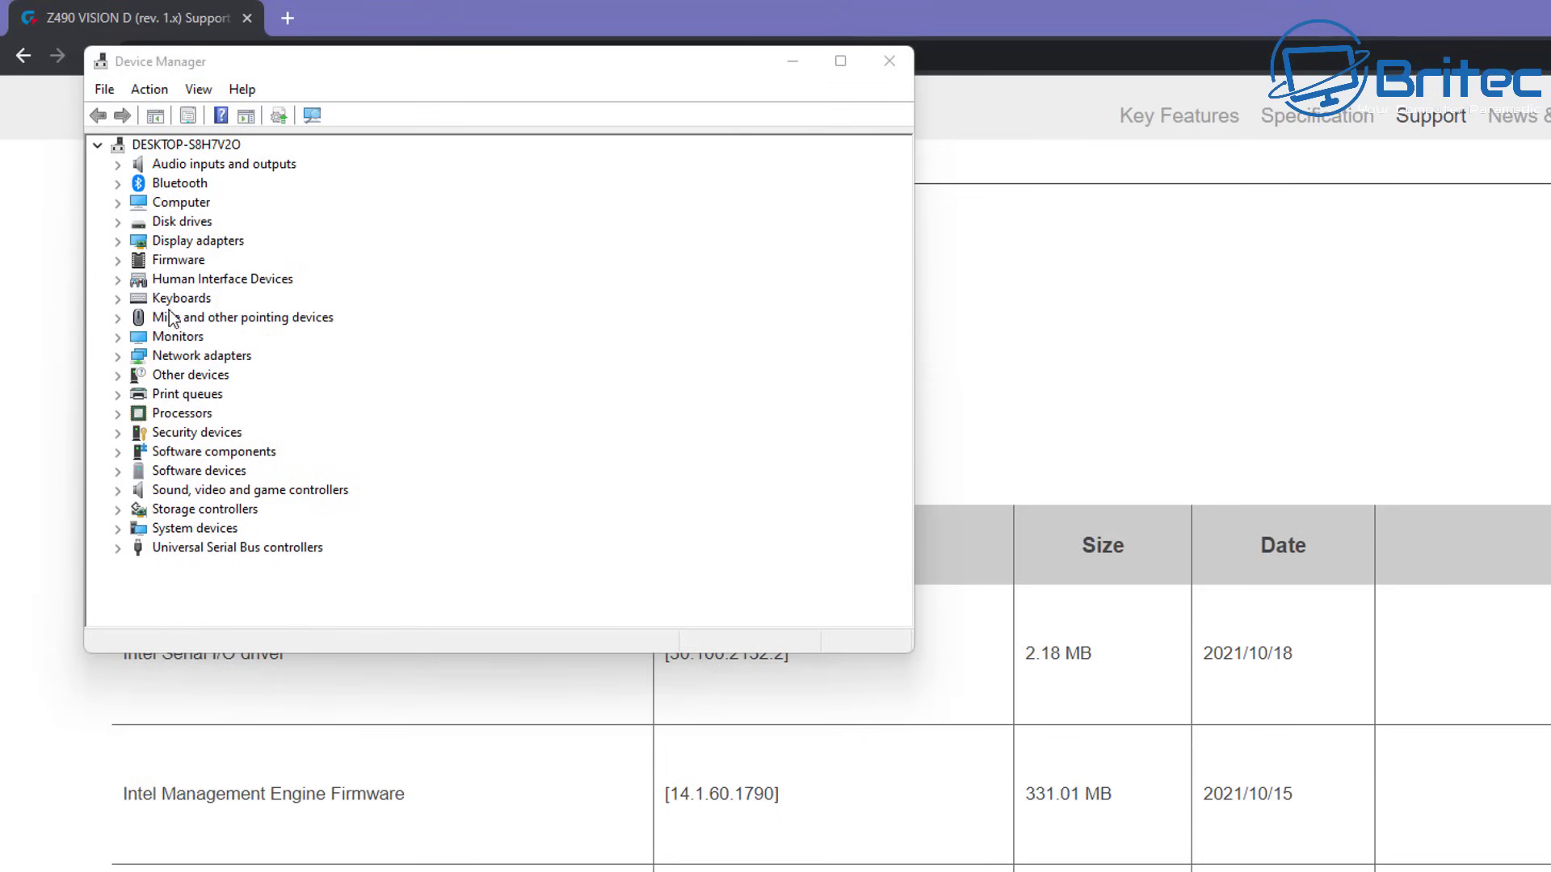
{"action": "left_click", "coordinate": [171, 530]}
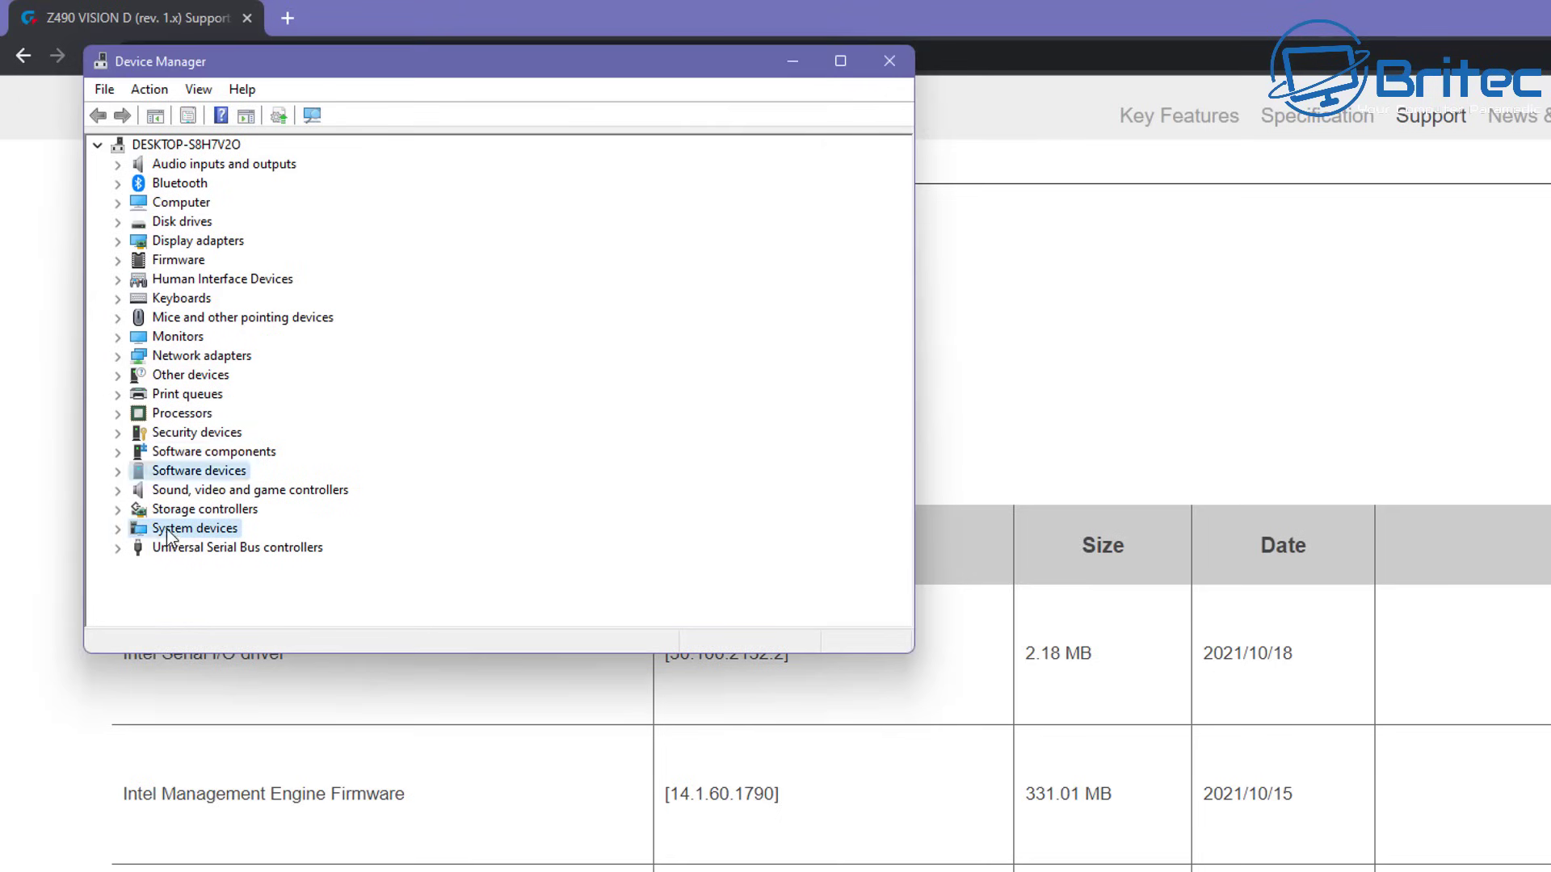
{"action": "left_click", "coordinate": [118, 530]}
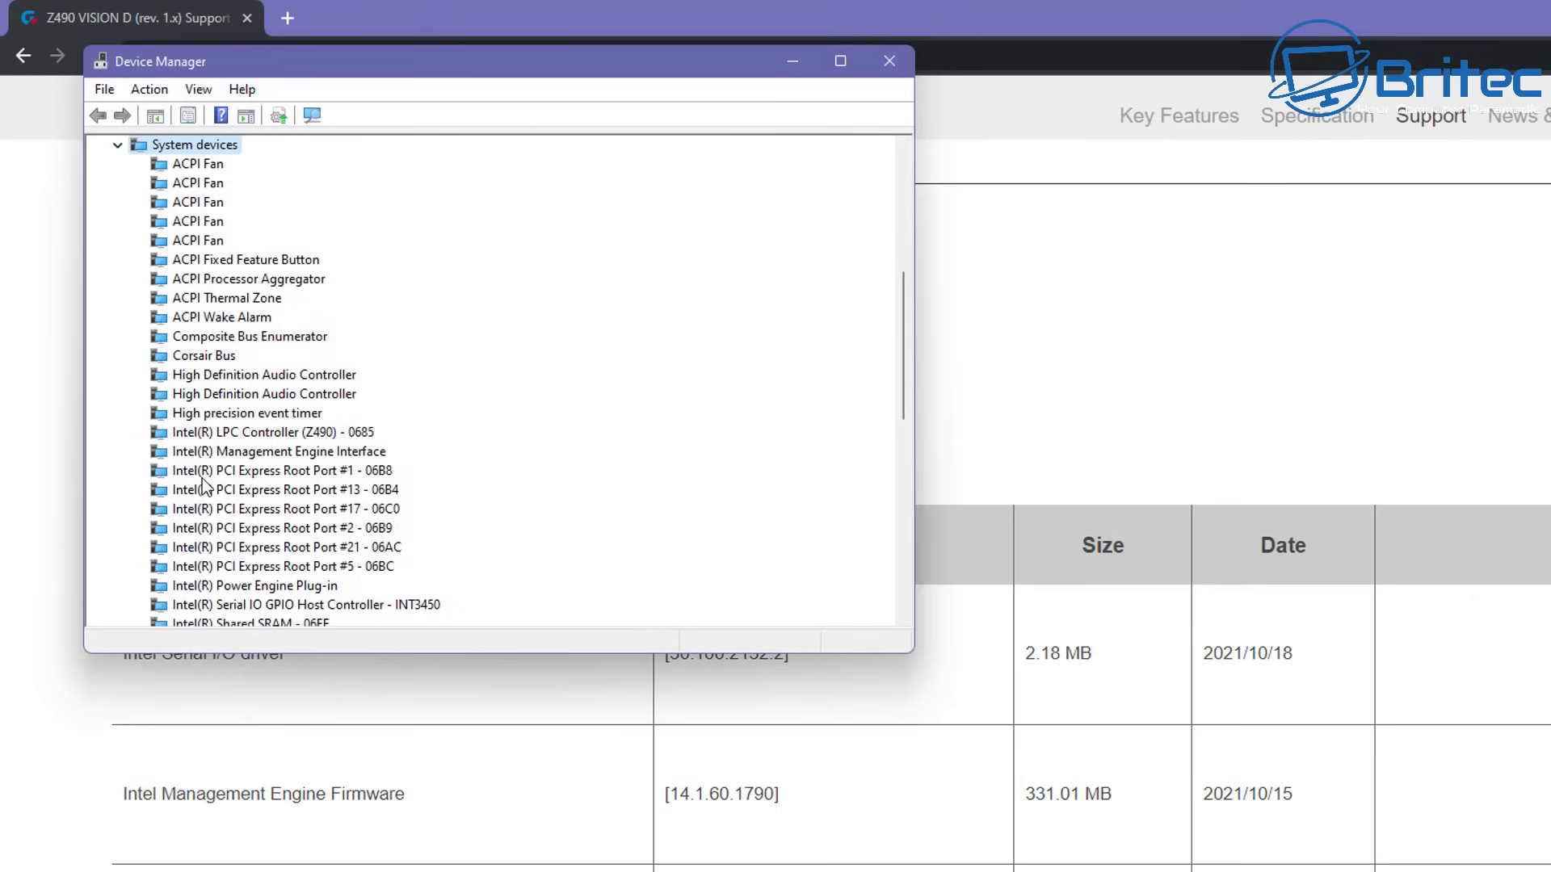
{"action": "left_click", "coordinate": [214, 457]}
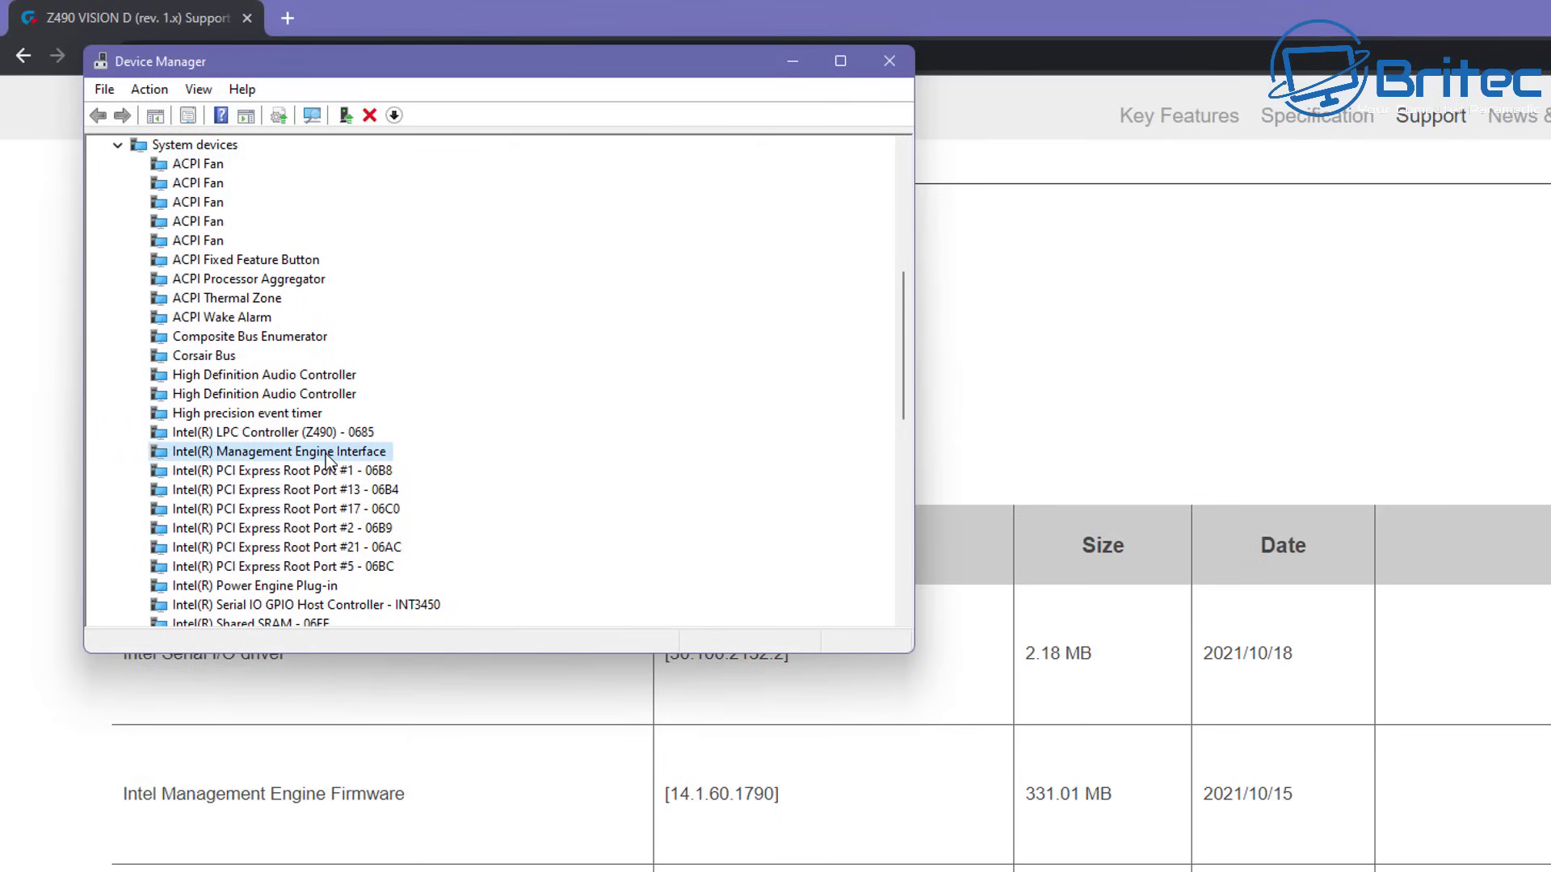
{"action": "right_click", "coordinate": [256, 457]}
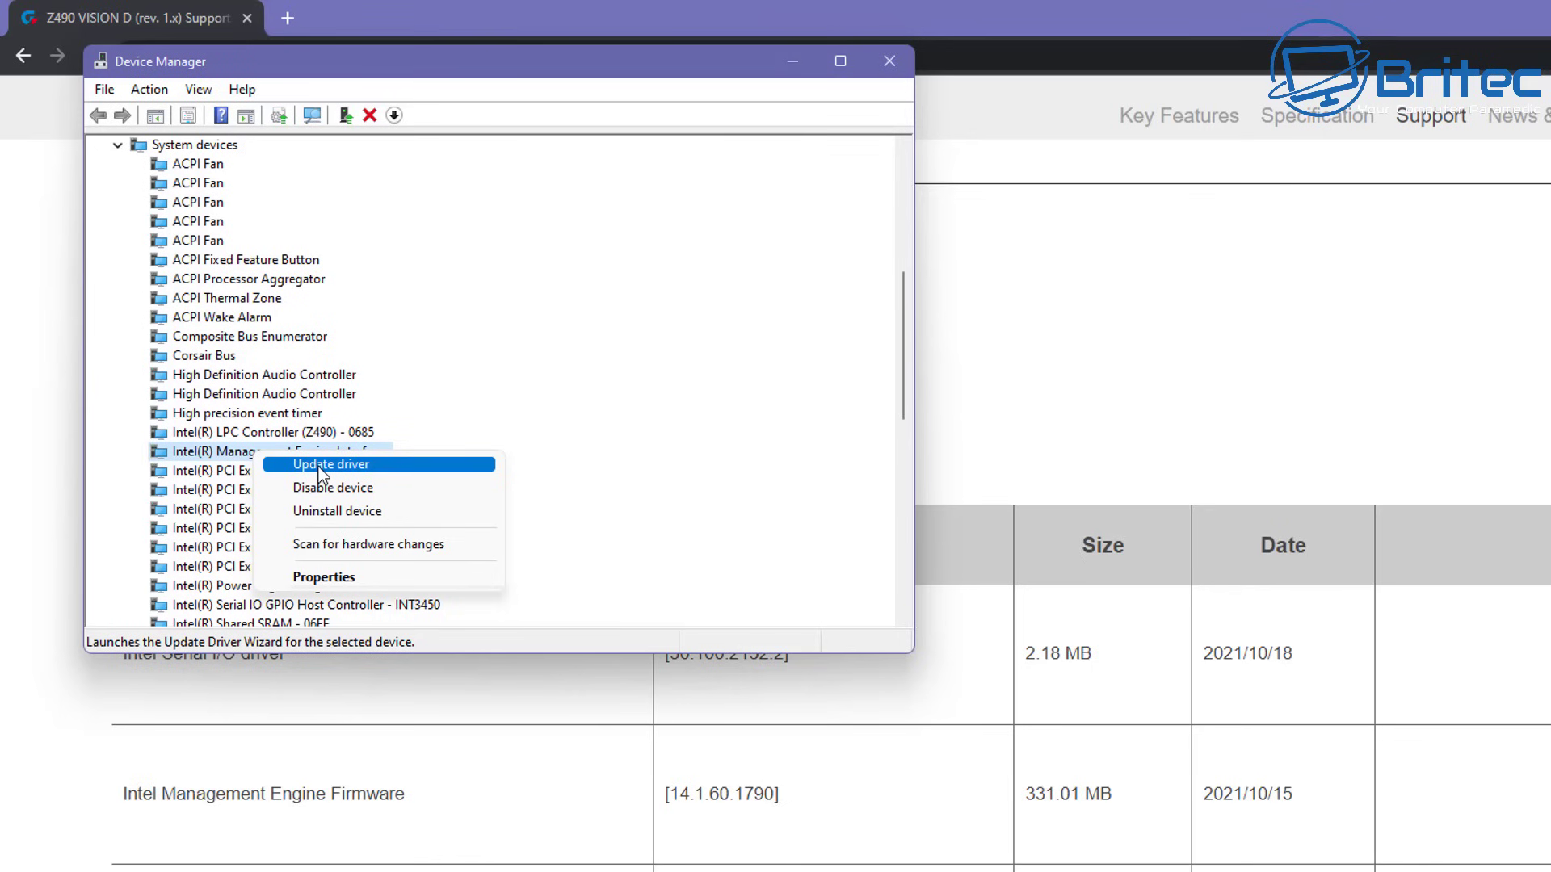
{"action": "left_click", "coordinate": [317, 579]}
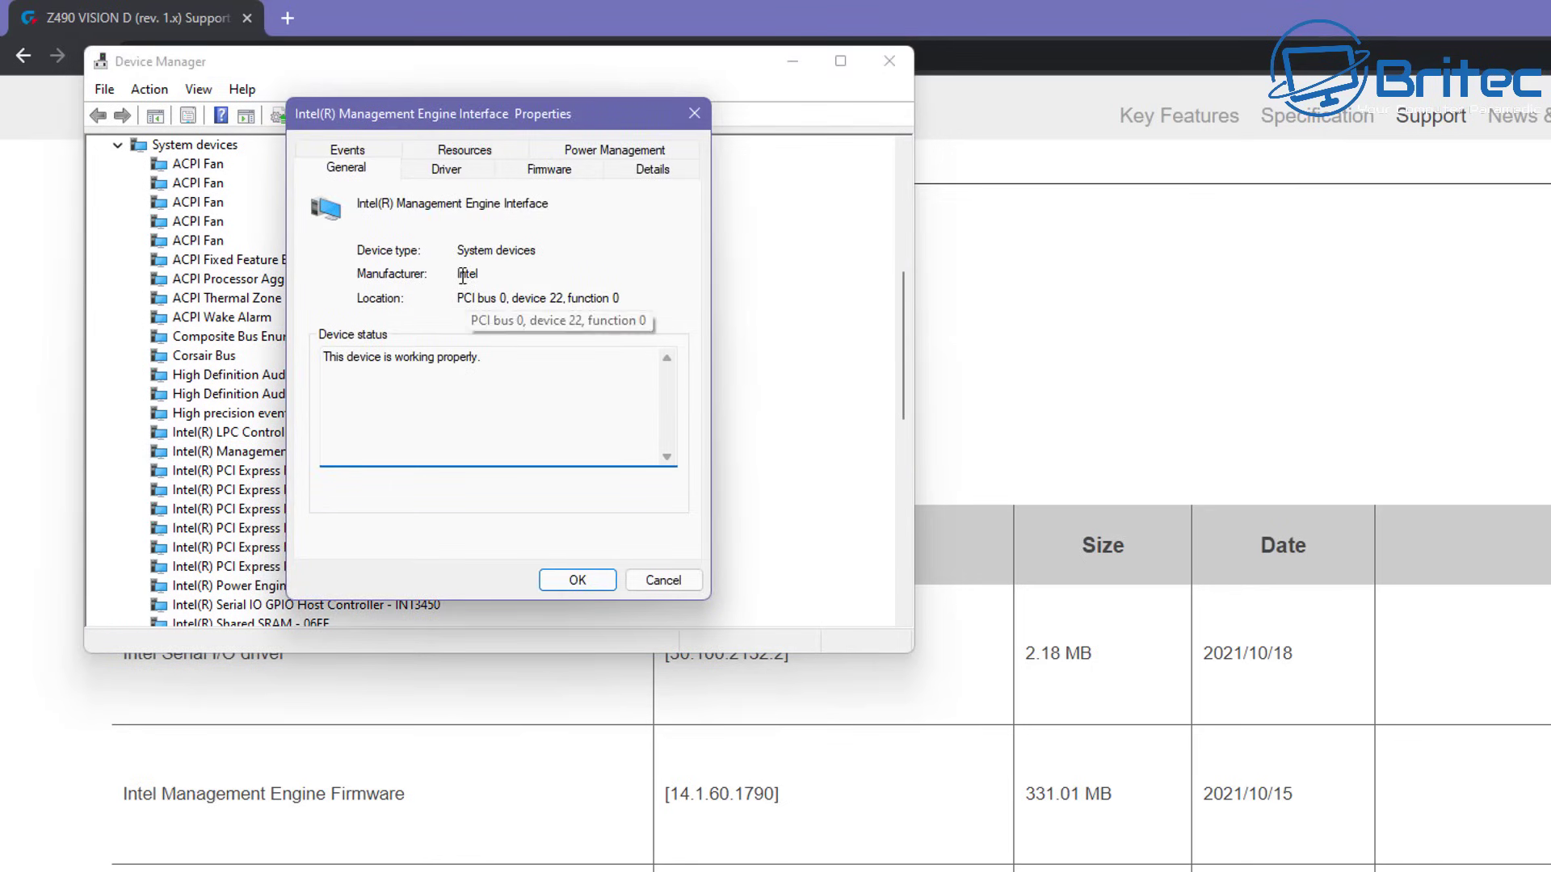
{"action": "left_click", "coordinate": [449, 167]}
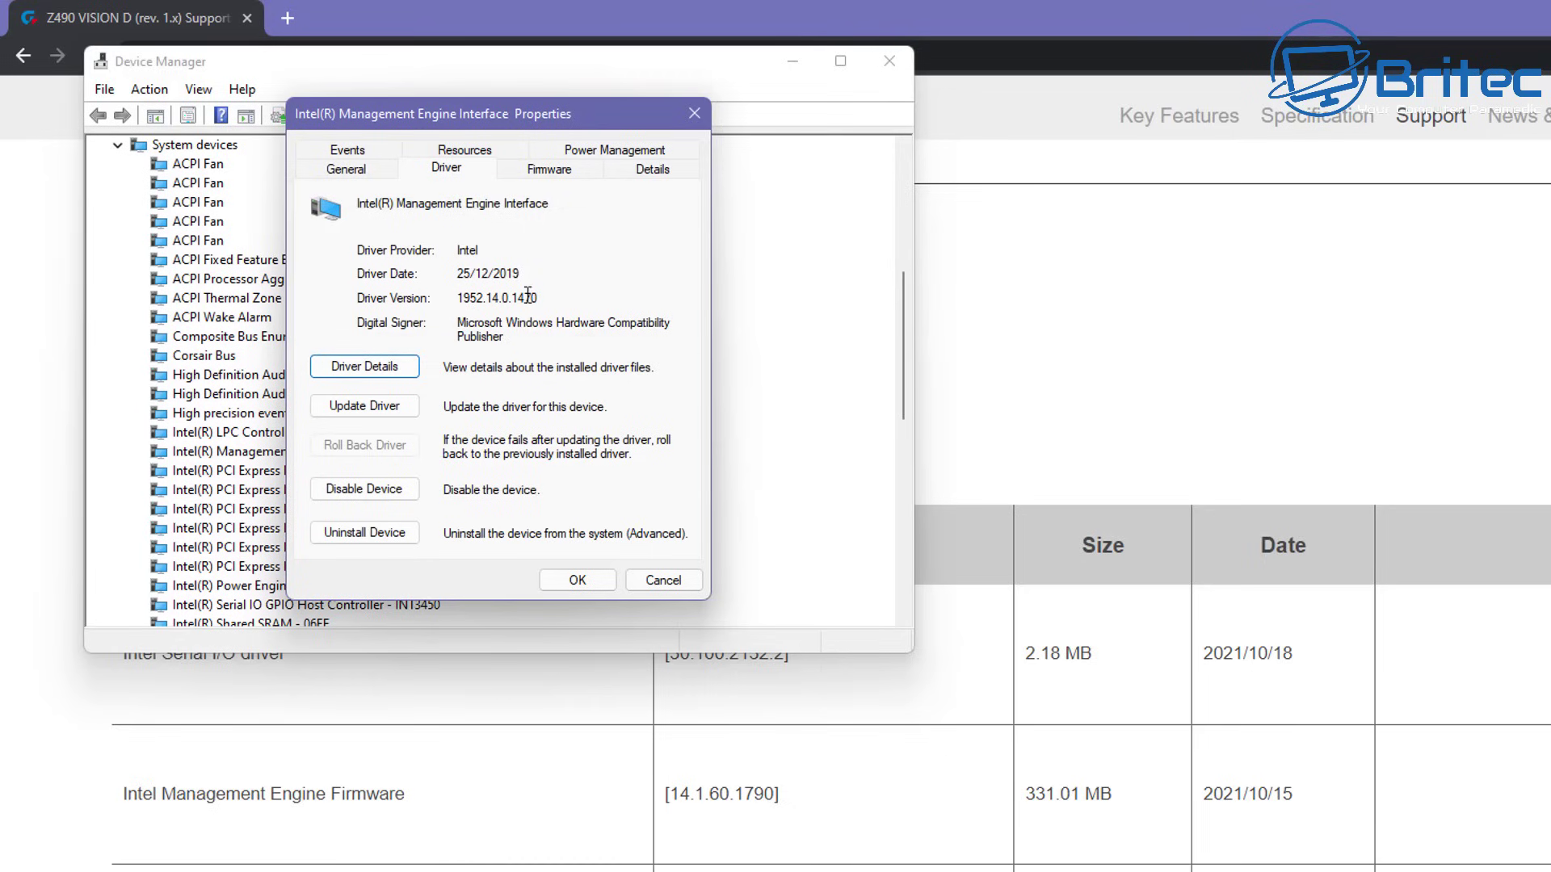
{"action": "left_click_drag", "start_coordinate": [523, 273], "coordinate": [442, 275]}
{"action": "left_click", "coordinate": [363, 407]}
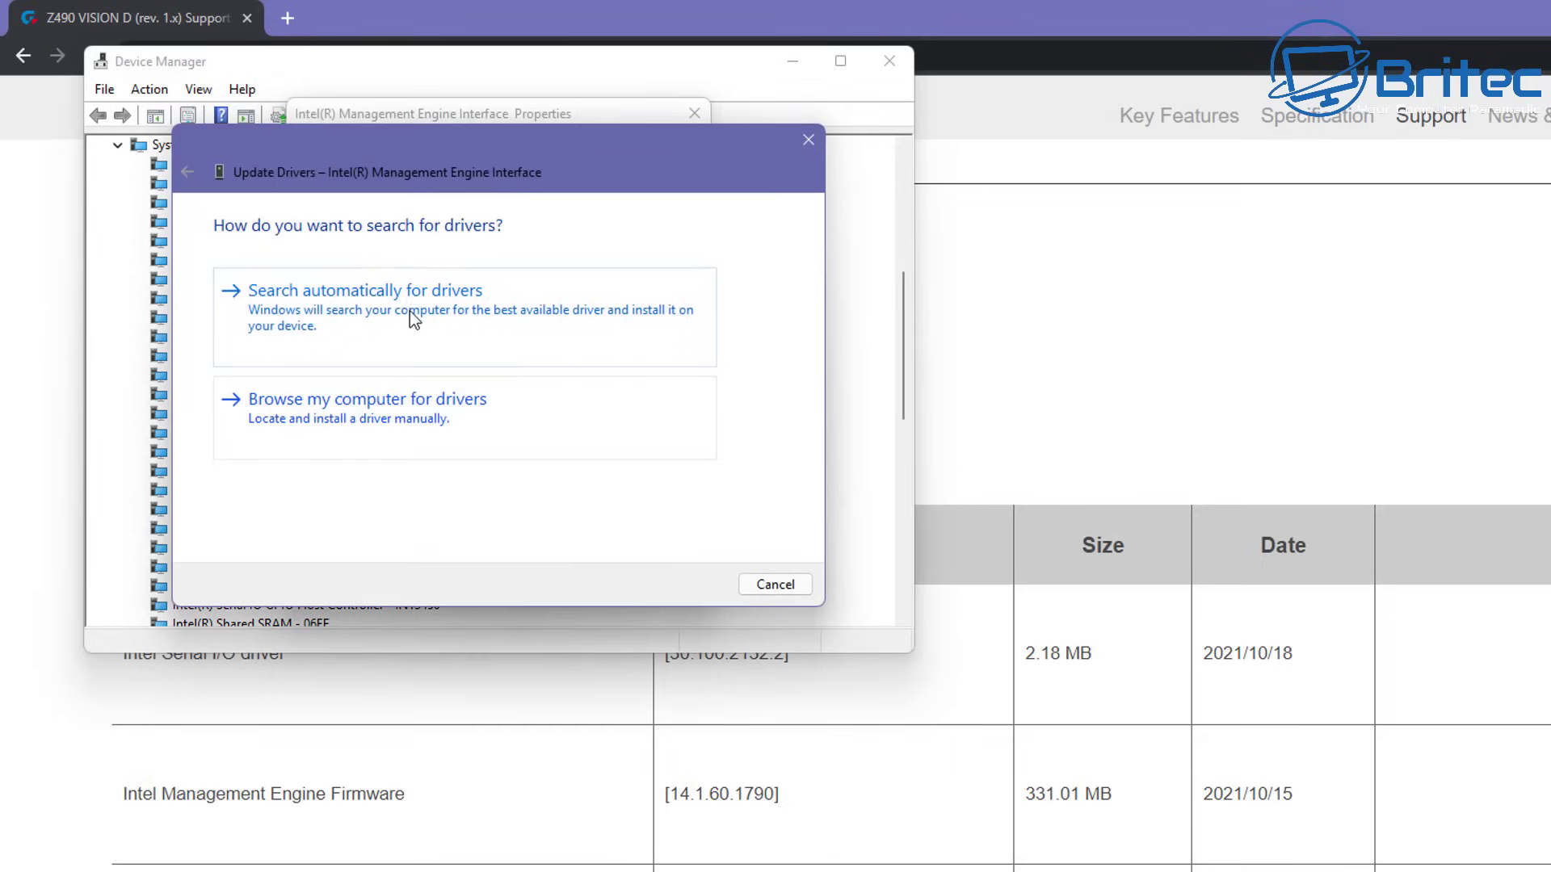
{"action": "left_click", "coordinate": [412, 315]}
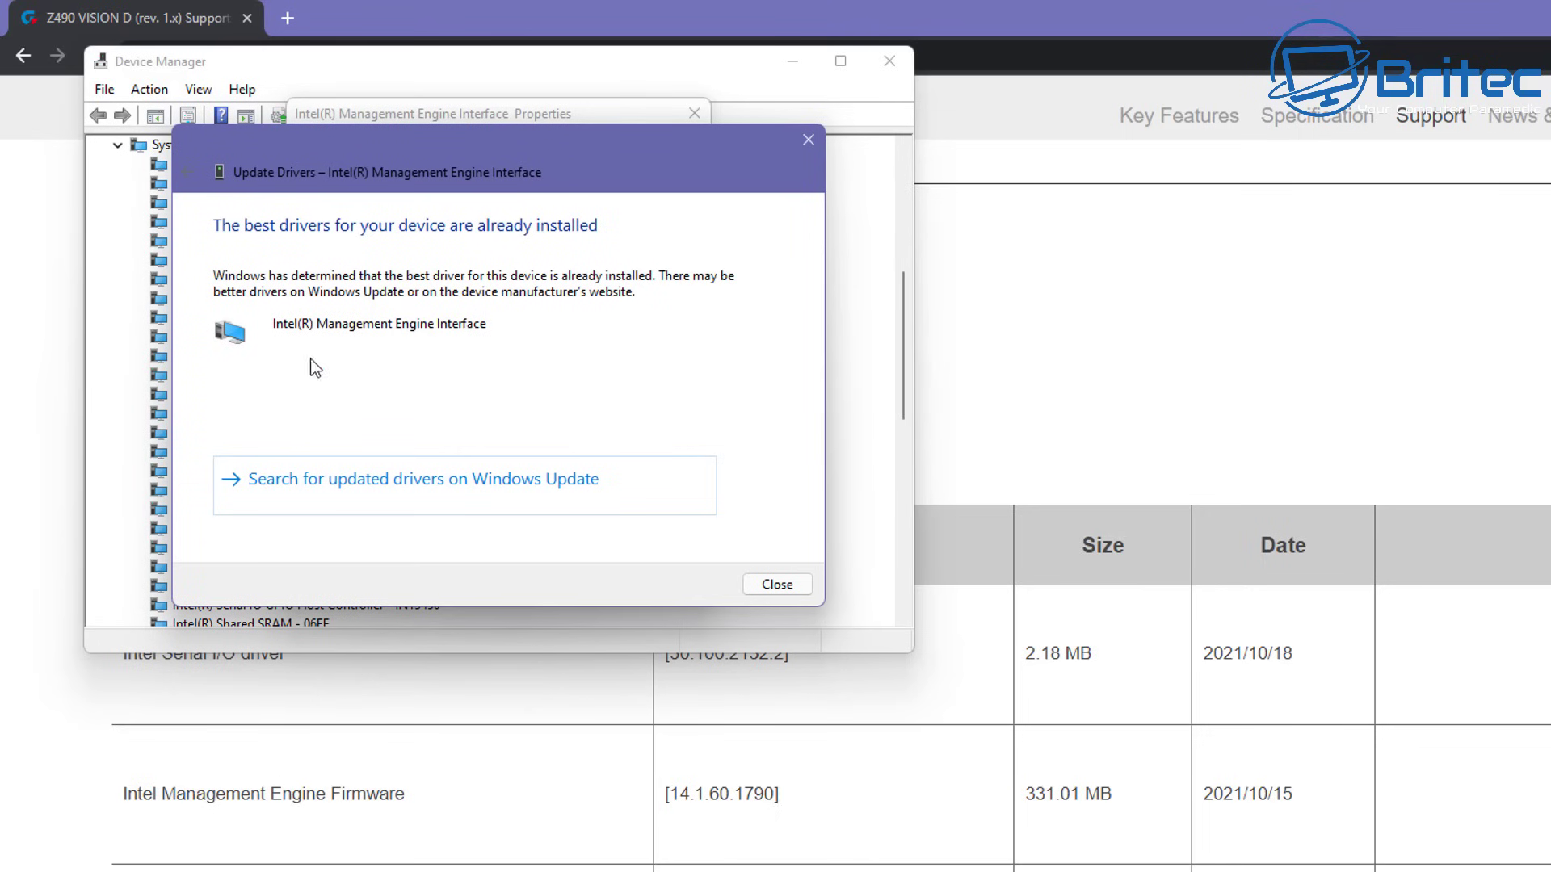
{"action": "left_click", "coordinate": [775, 585]}
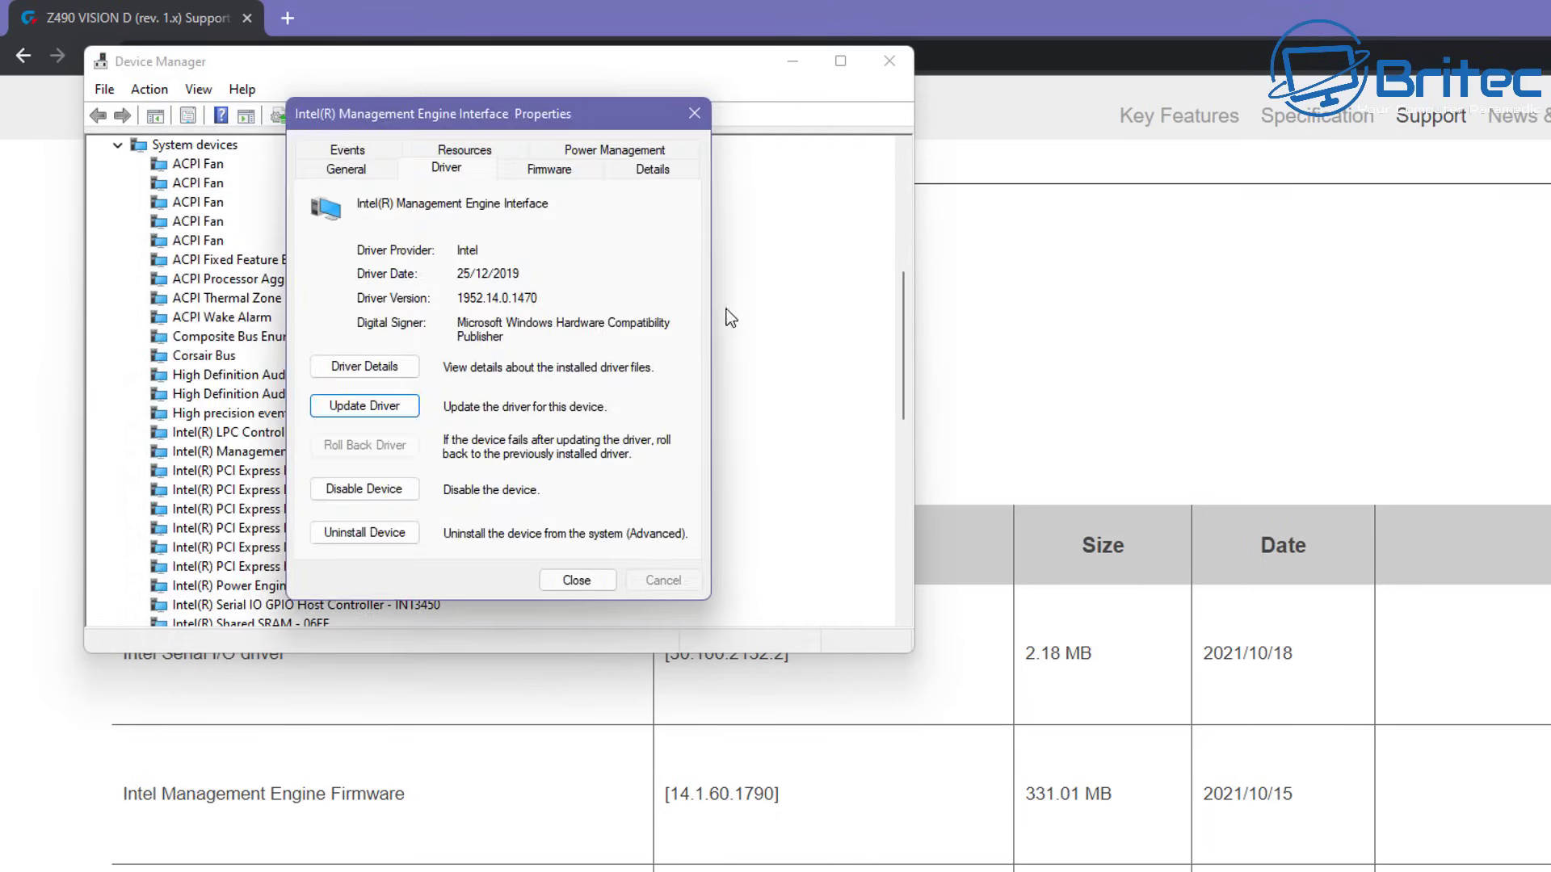
{"action": "left_click", "coordinate": [577, 581]}
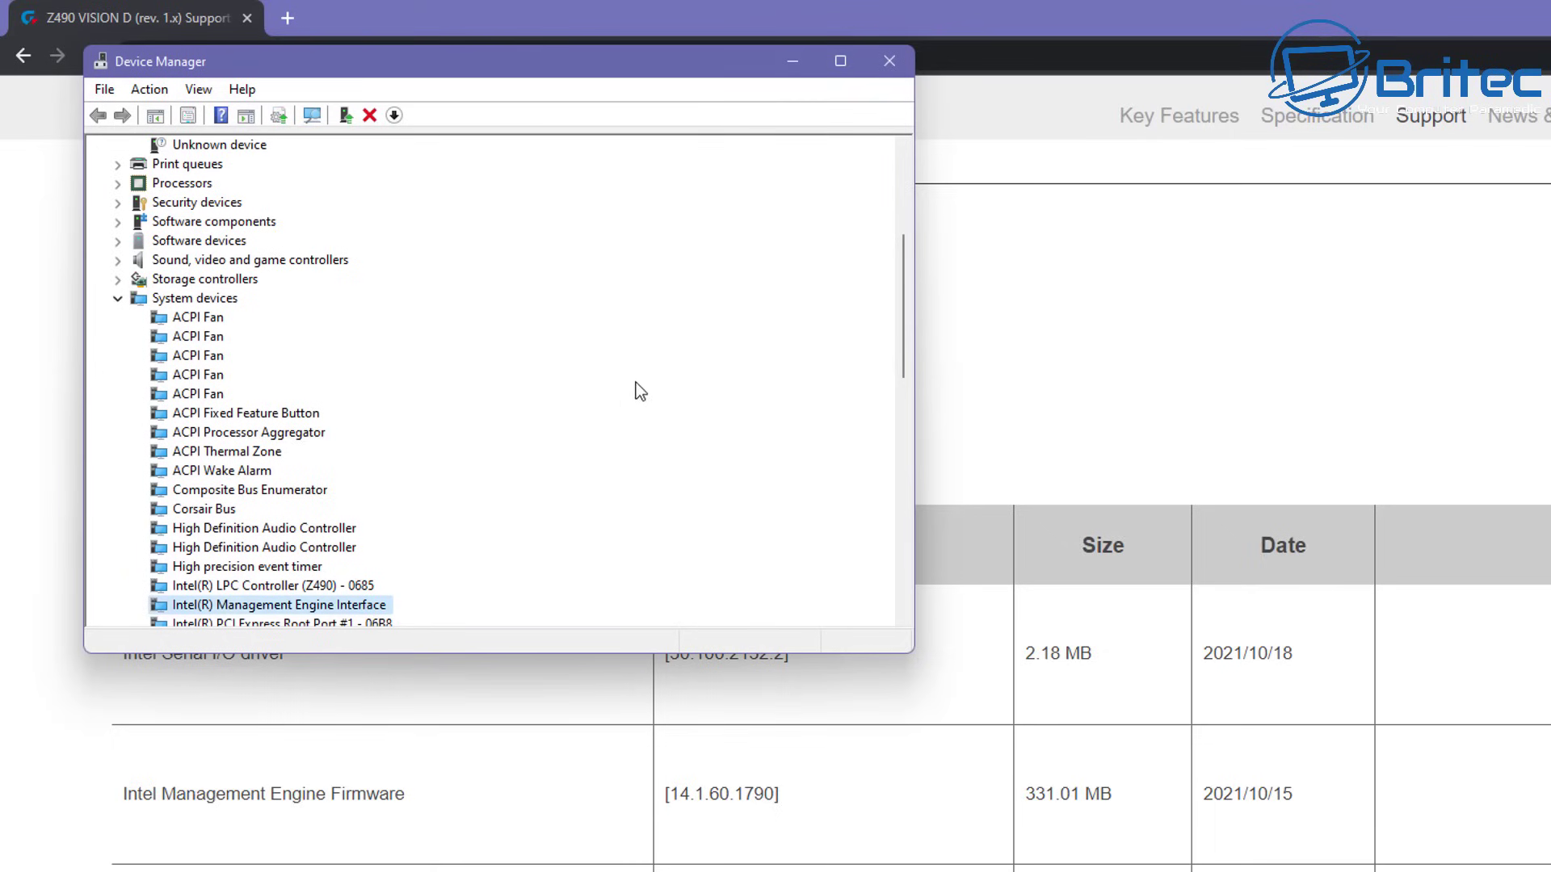
{"action": "left_click", "coordinate": [887, 62]}
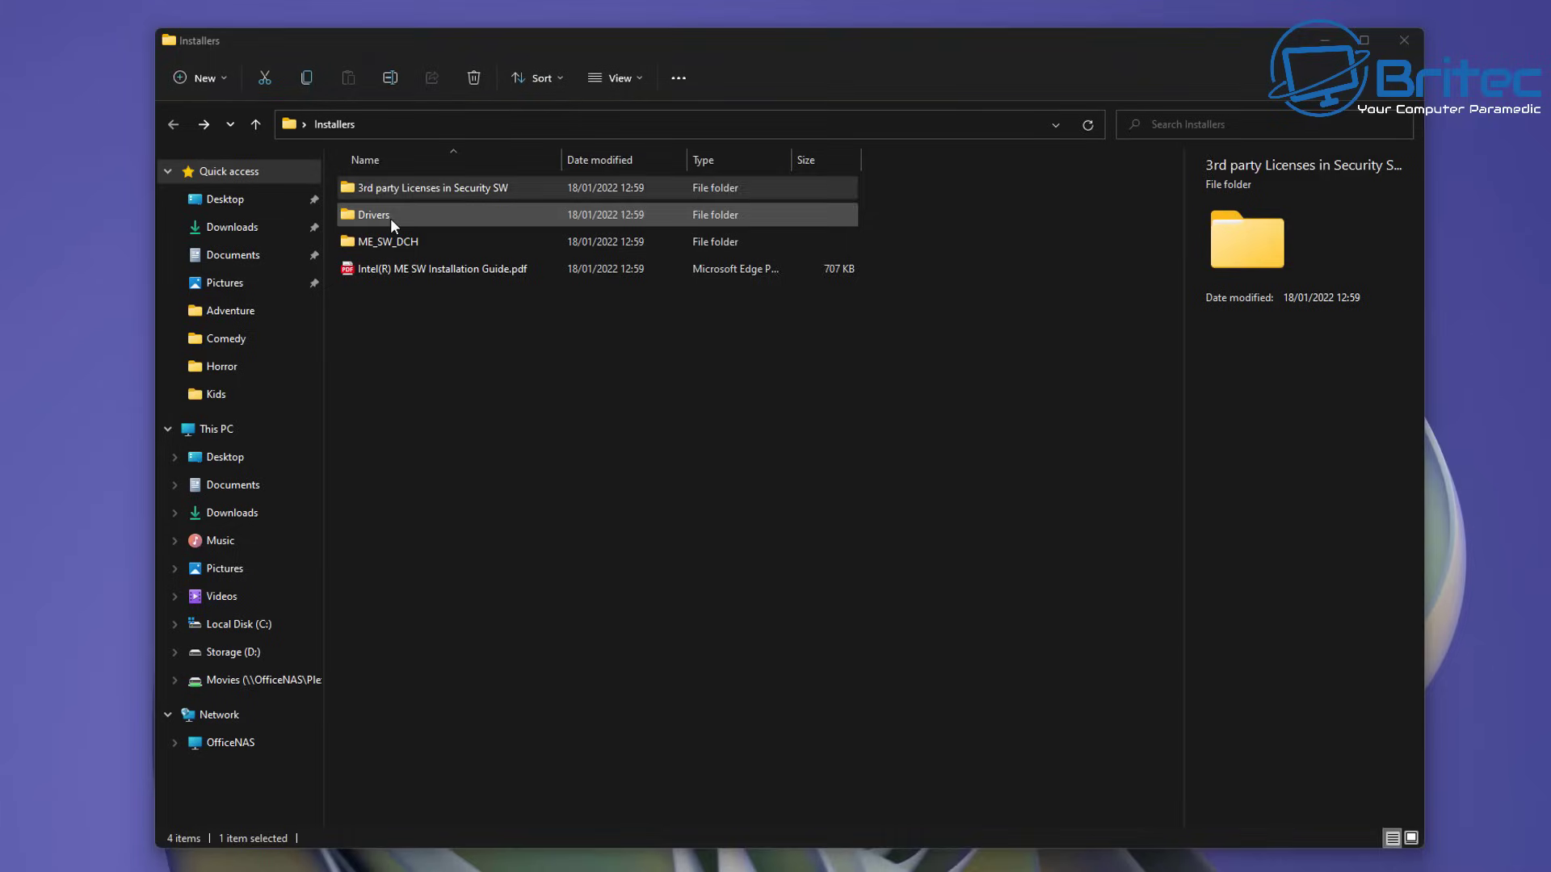
Step: Browse Drivers > MEI > win10 > x64, then back out to the Drivers folder
{"action": "double_click", "coordinate": [390, 216]}
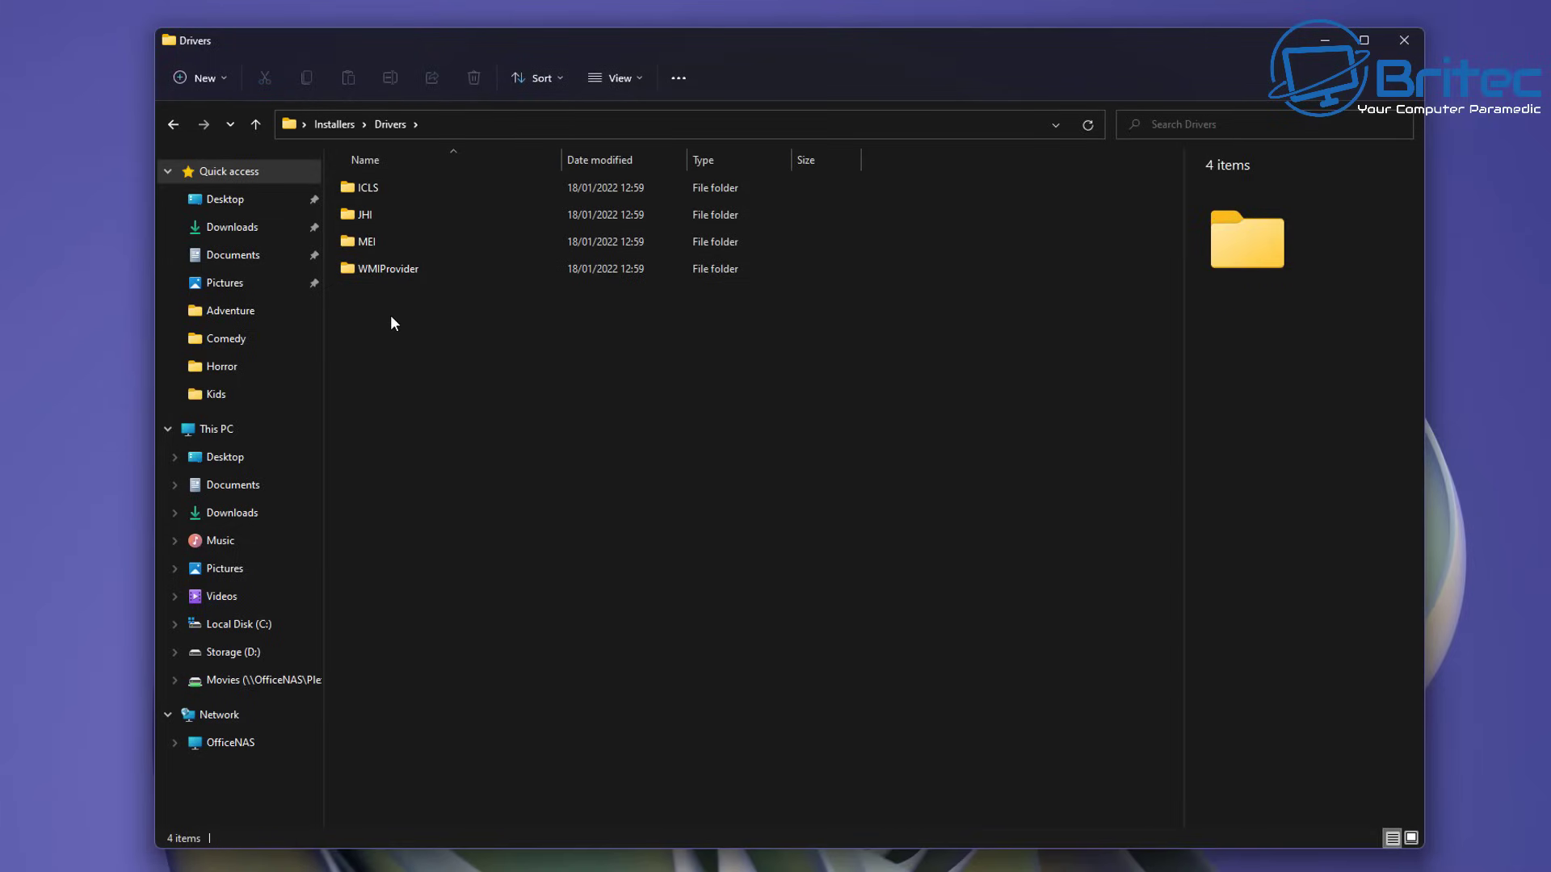
{"action": "double_click", "coordinate": [378, 240]}
{"action": "double_click", "coordinate": [376, 188]}
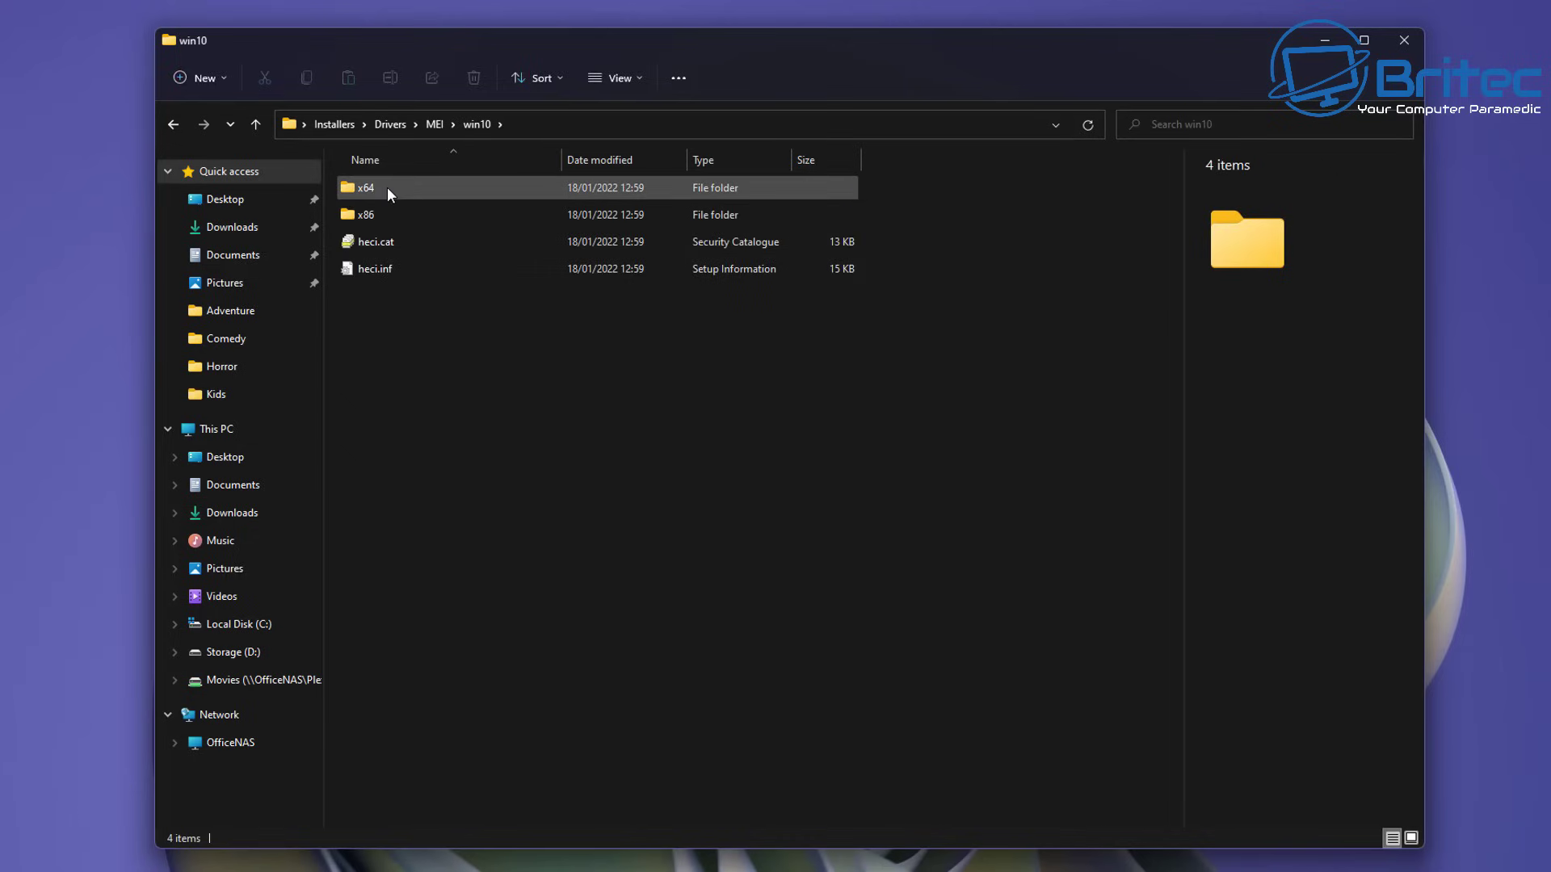
{"action": "double_click", "coordinate": [386, 187]}
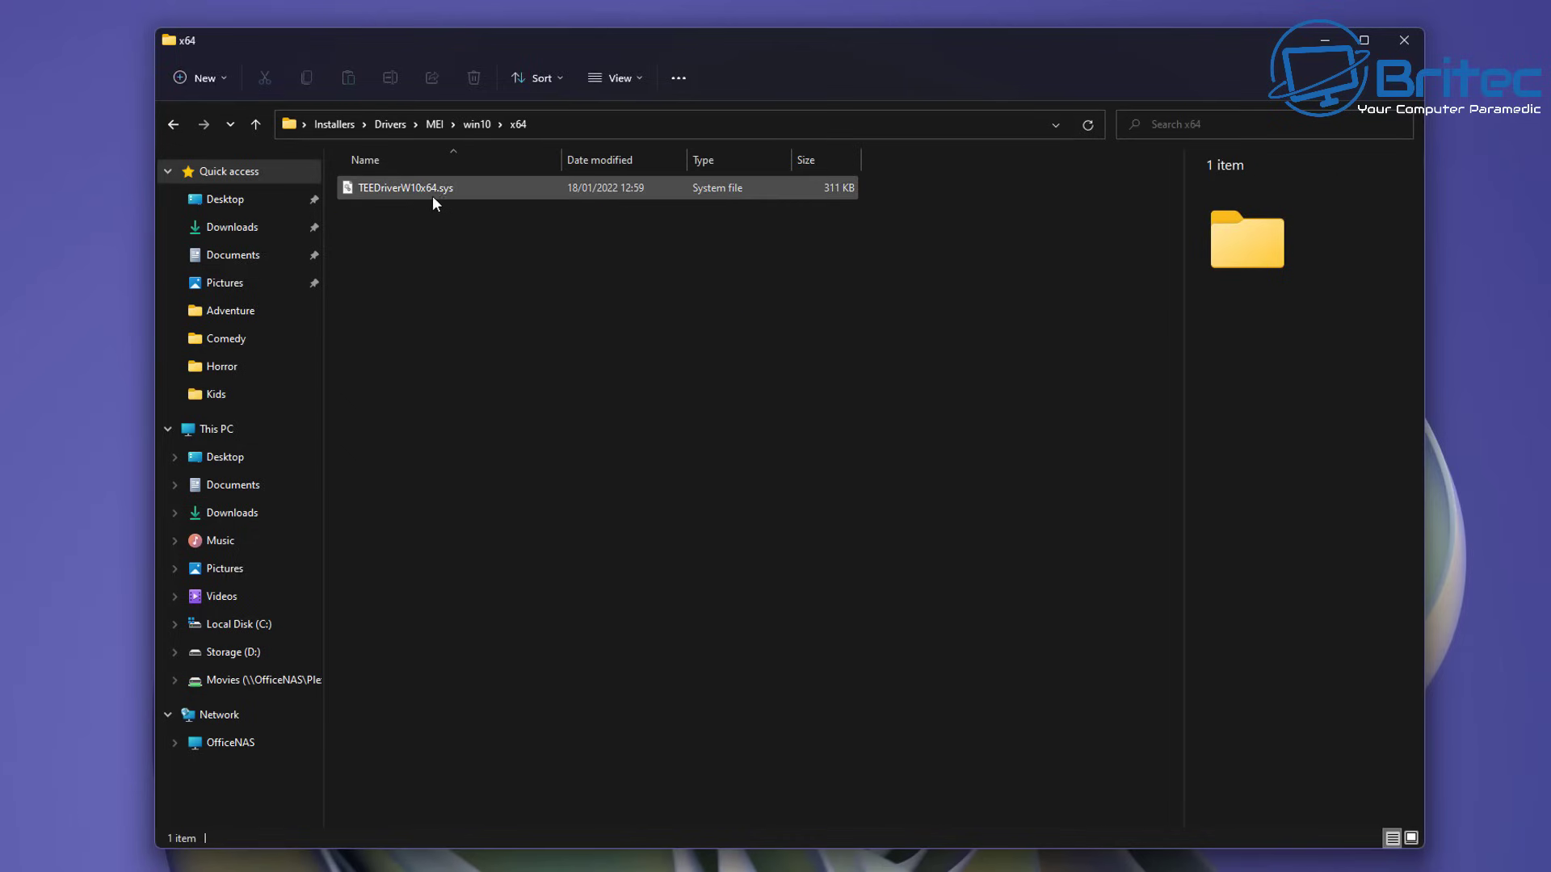
{"action": "left_click", "coordinate": [169, 125]}
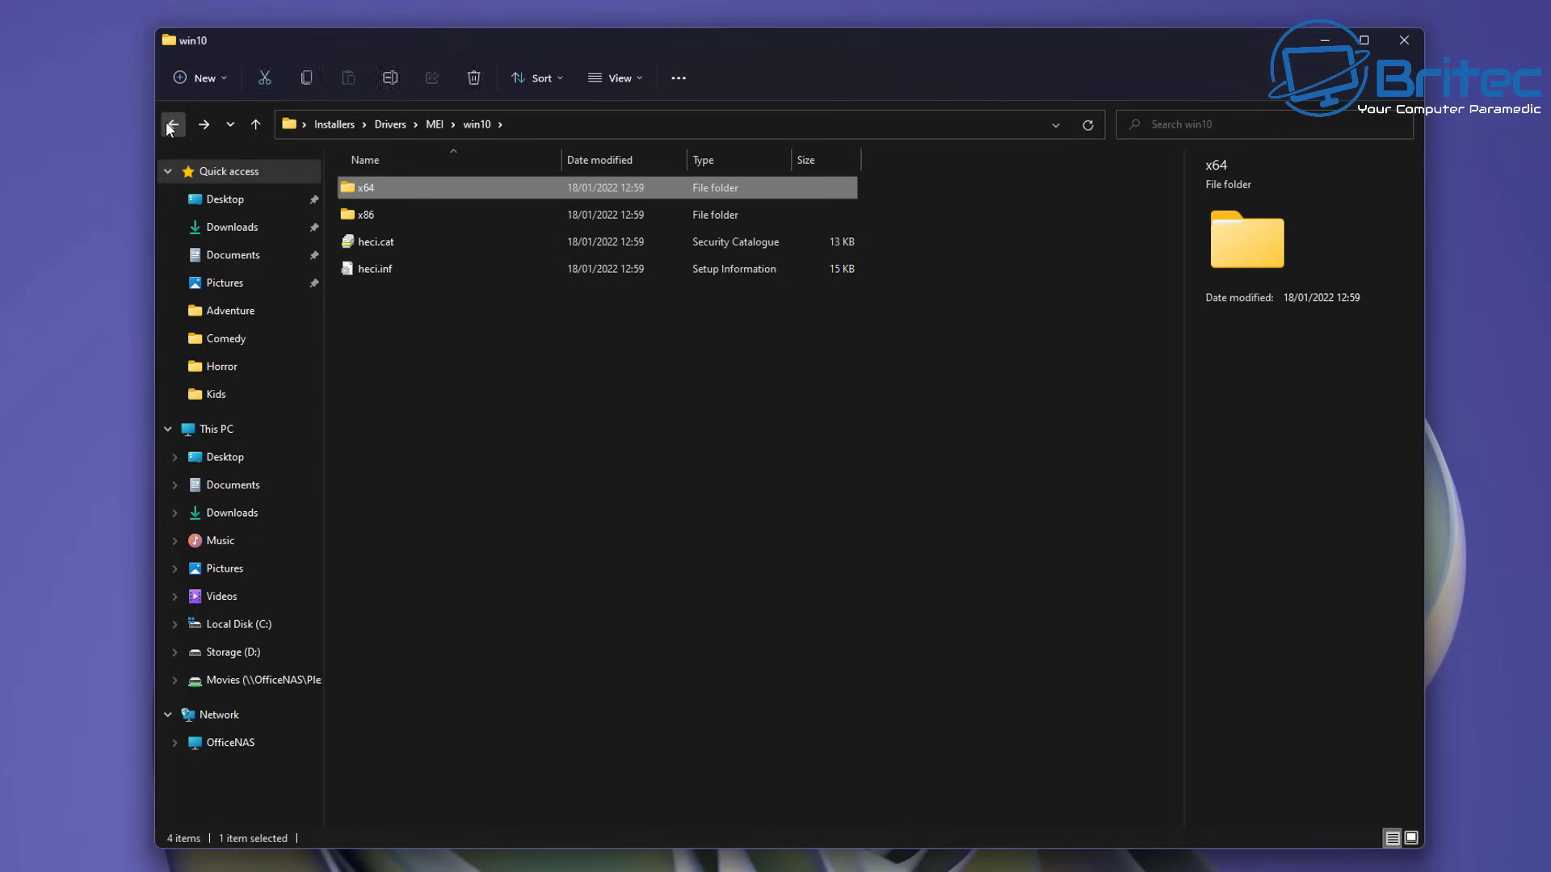
{"action": "left_click", "coordinate": [172, 125]}
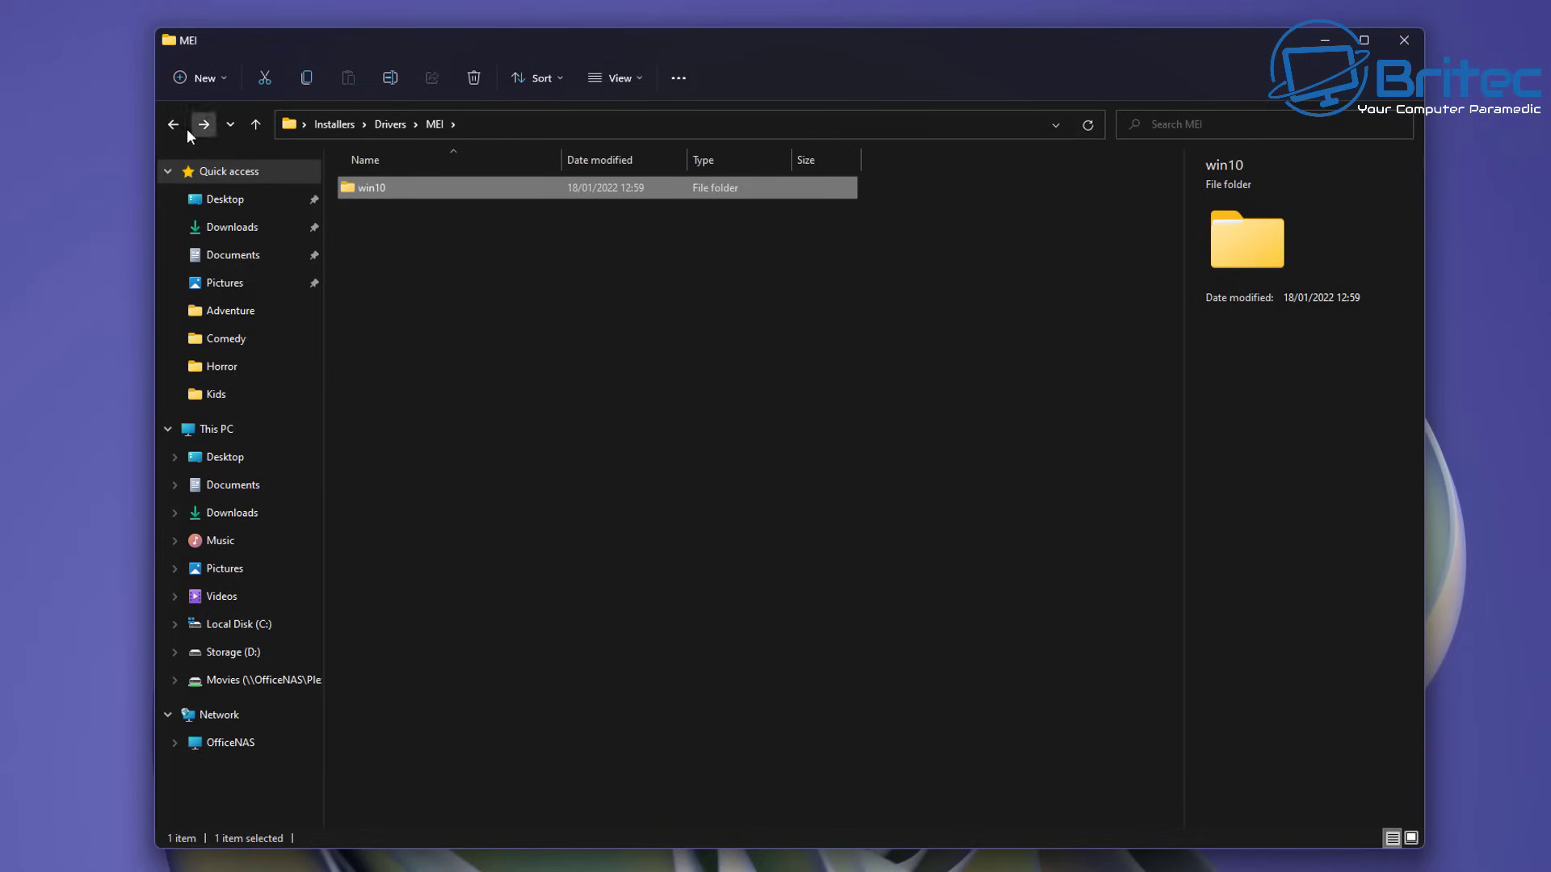
{"action": "left_click", "coordinate": [171, 123]}
Step: Check jhi_service.exe in JHI\win10 and the ICLS folder, then return to Installers
{"action": "double_click", "coordinate": [381, 215]}
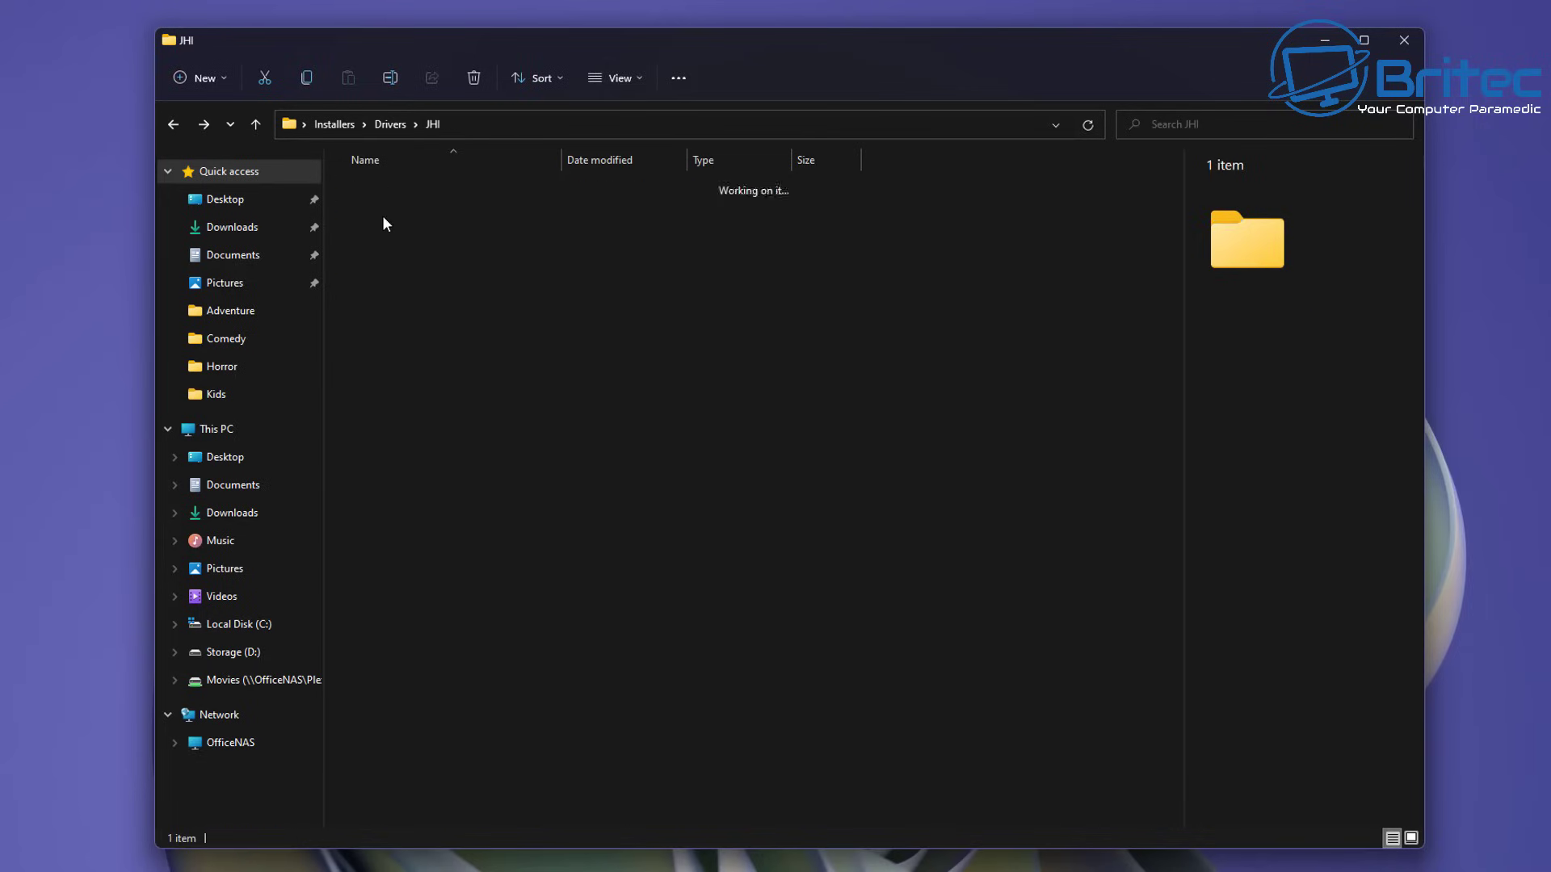
{"action": "double_click", "coordinate": [371, 192]}
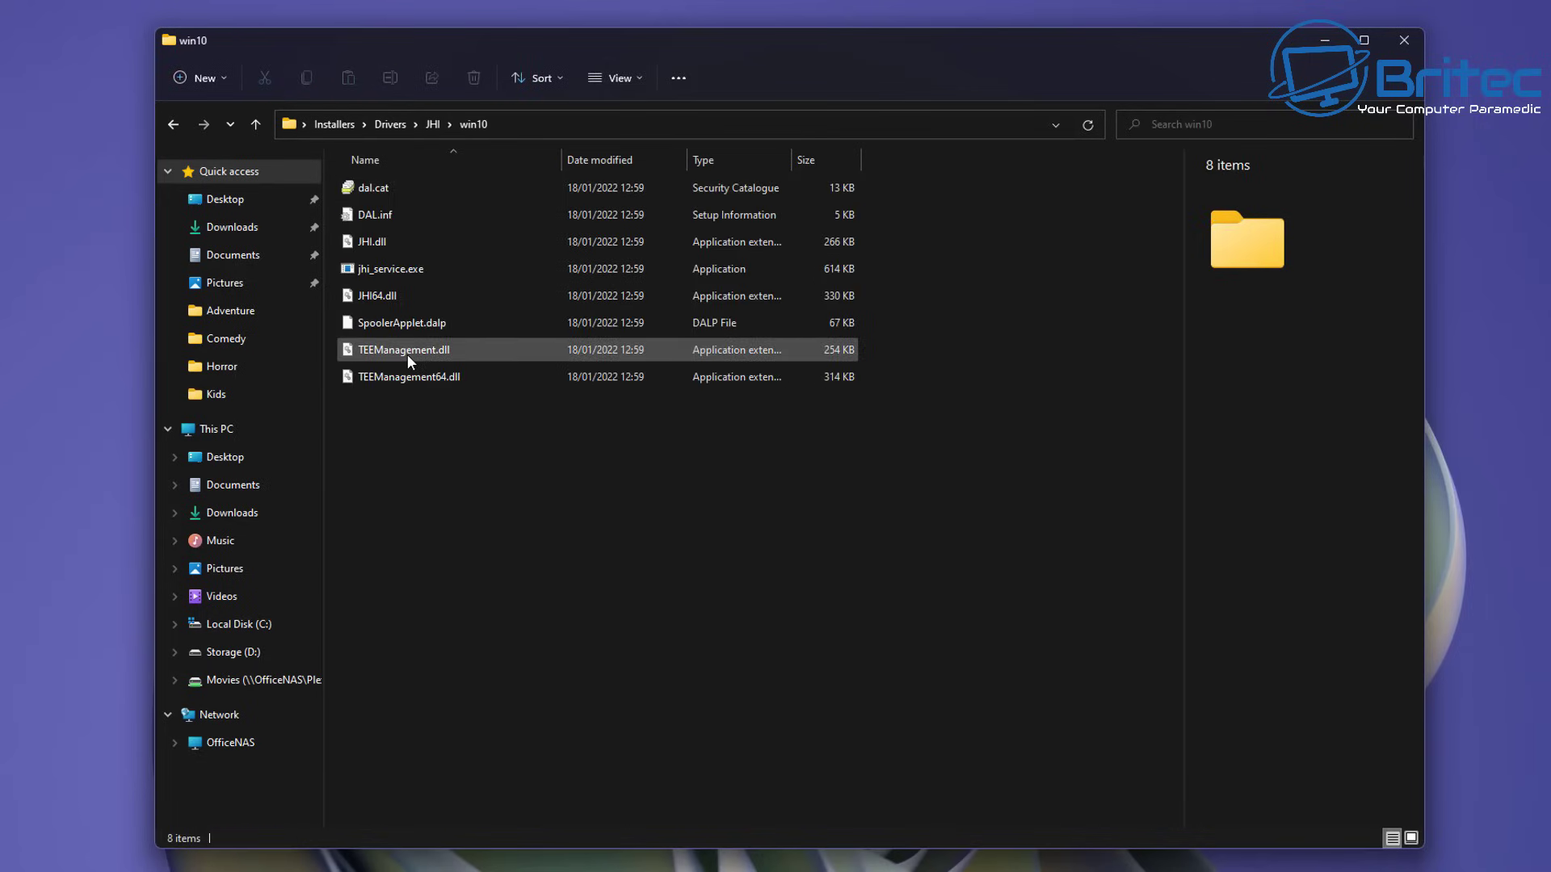
{"action": "left_click", "coordinate": [391, 269]}
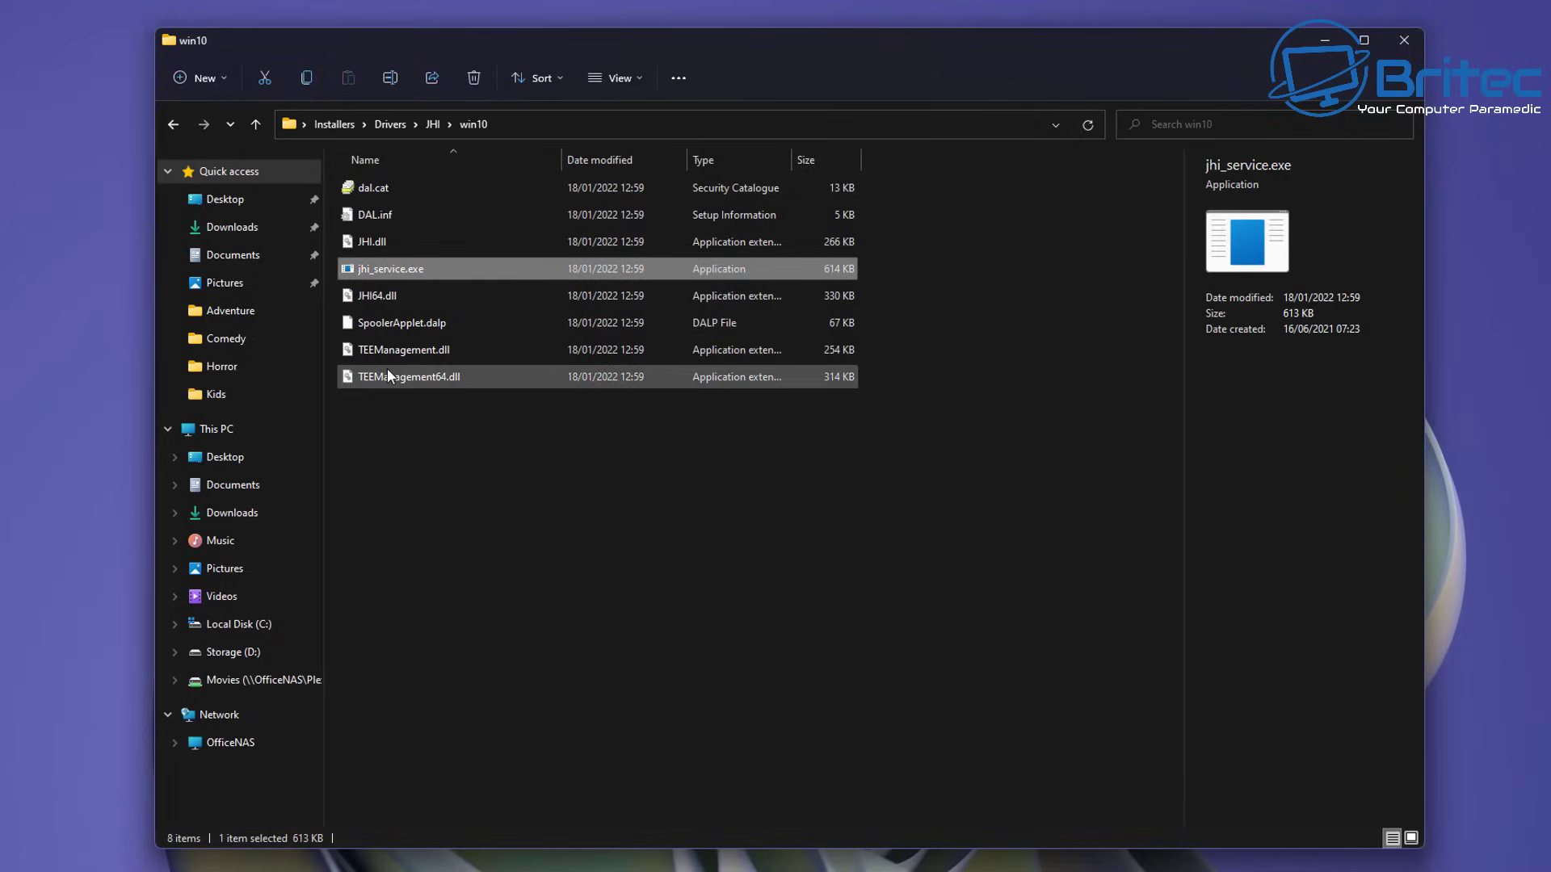
{"action": "left_click", "coordinate": [176, 126]}
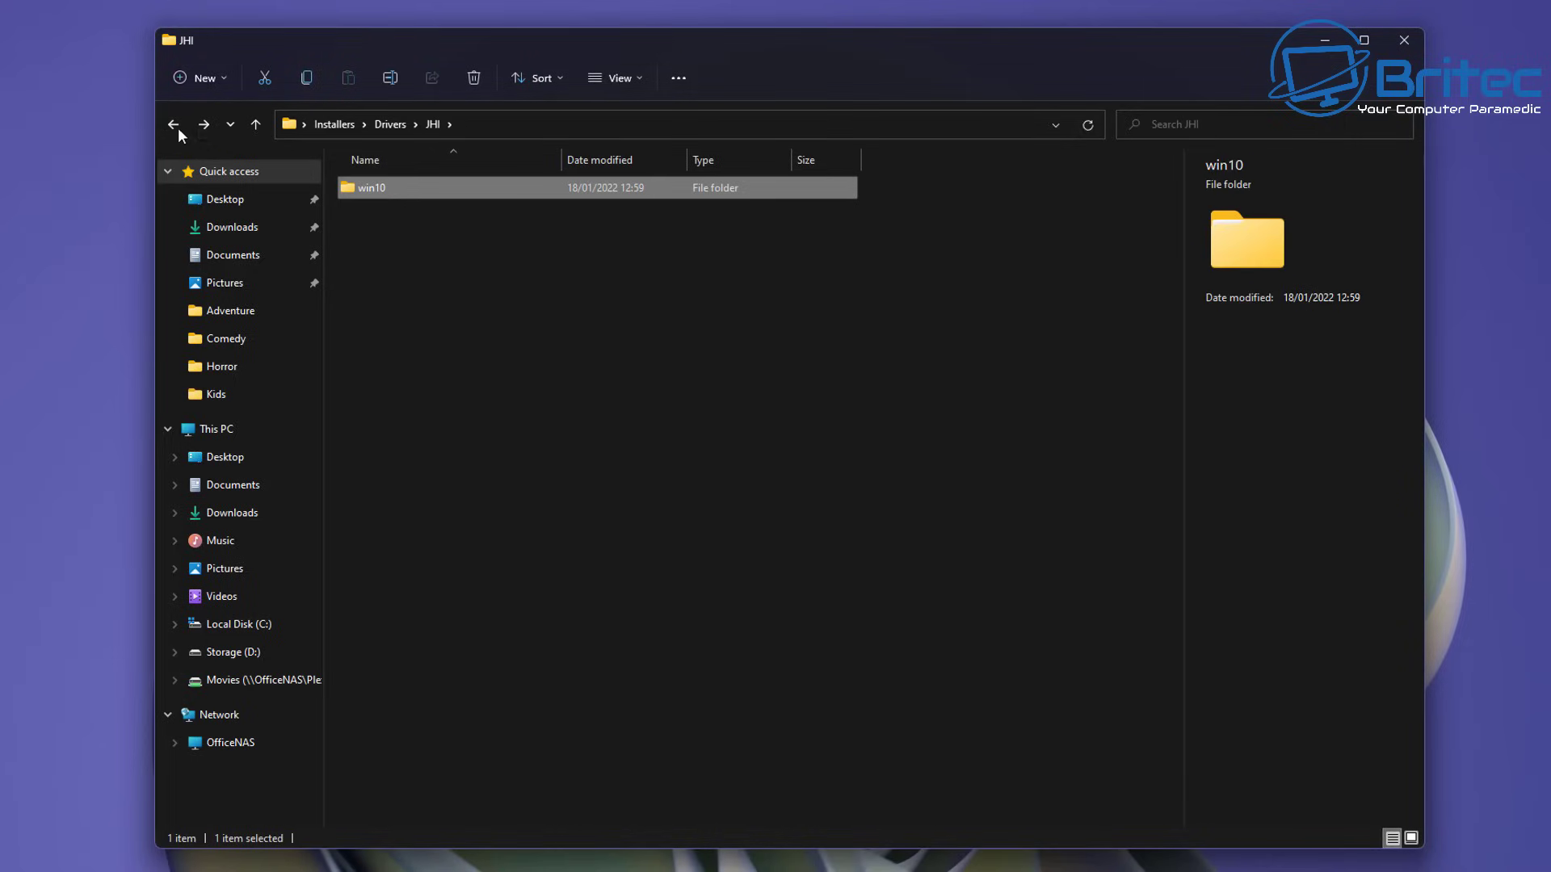
{"action": "left_click", "coordinate": [173, 124]}
{"action": "double_click", "coordinate": [375, 191]}
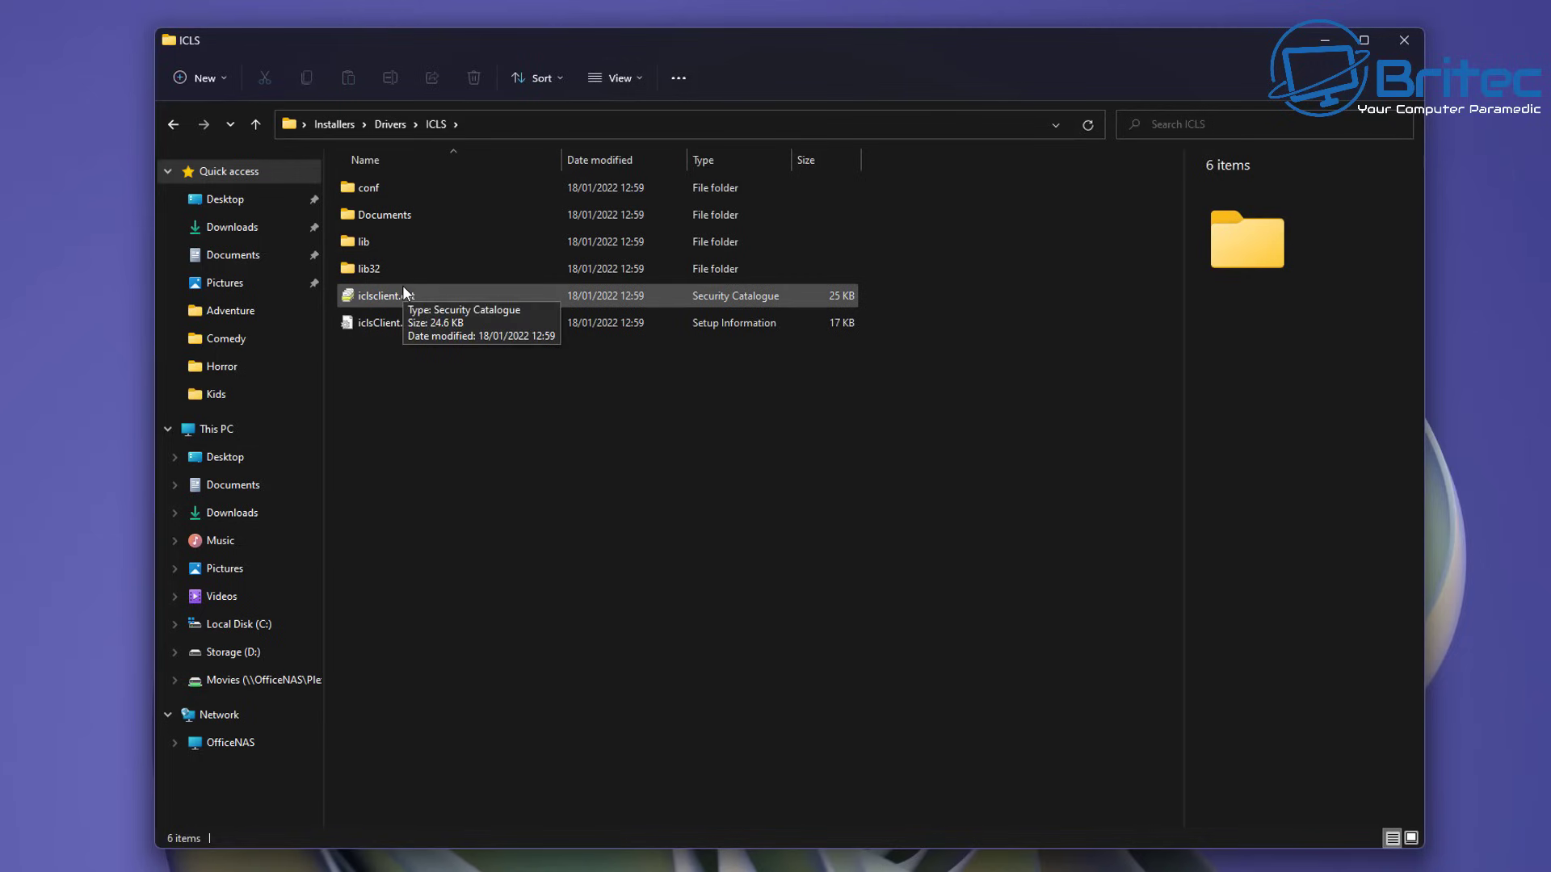
{"action": "left_click", "coordinate": [172, 124]}
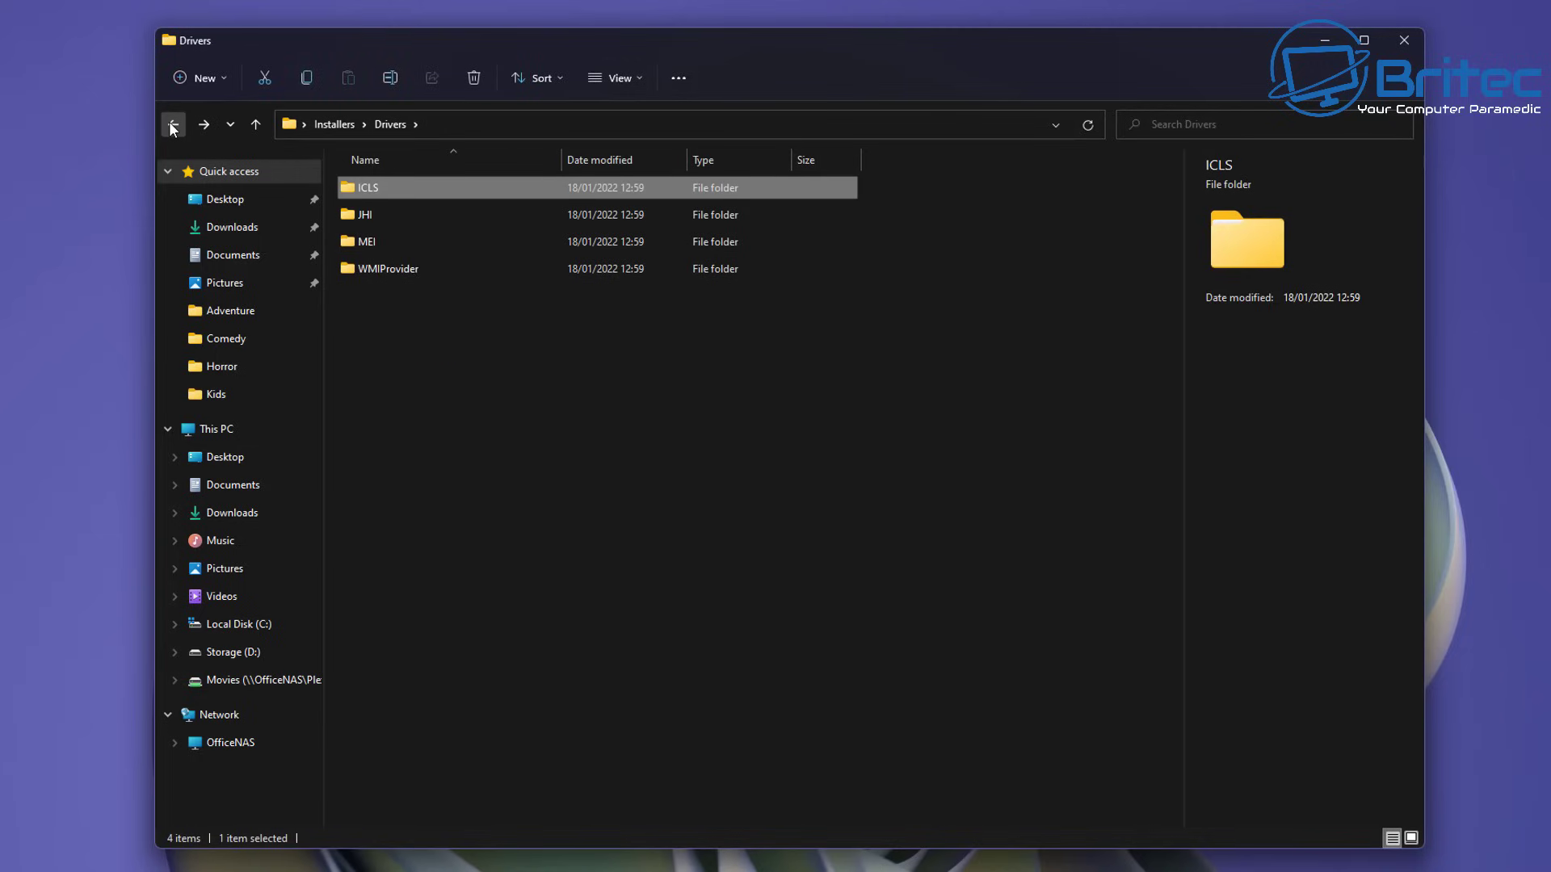
{"action": "left_click", "coordinate": [173, 126]}
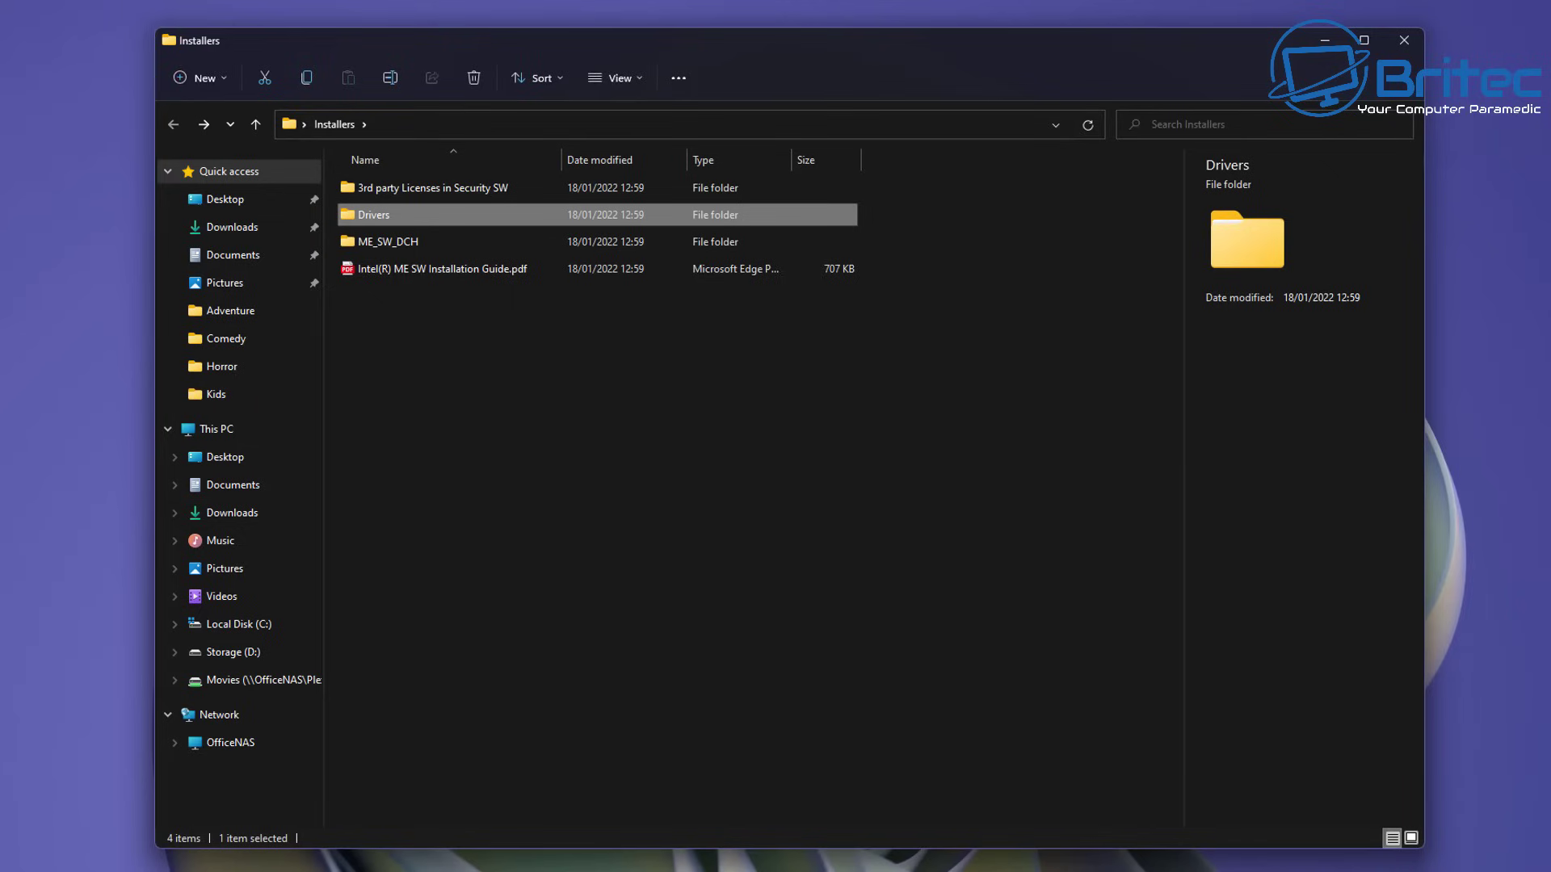
Step: Open Device Manager from Win+X and select Intel(R) Management Engine Interface under System devices
{"action": "key", "text": "super+x"}
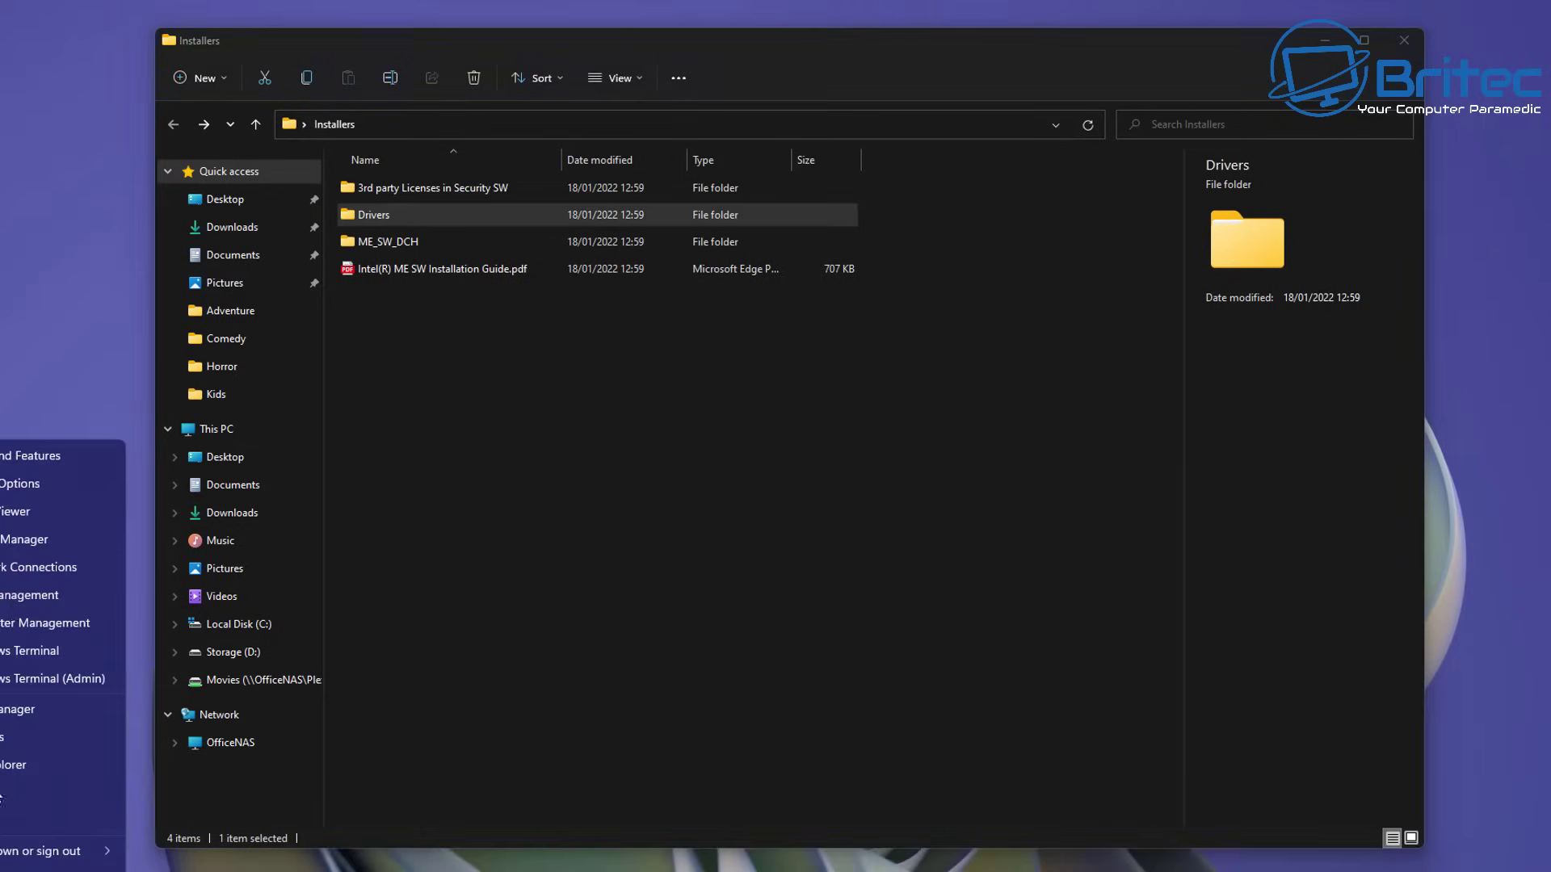
{"action": "left_click", "coordinate": [11, 540]}
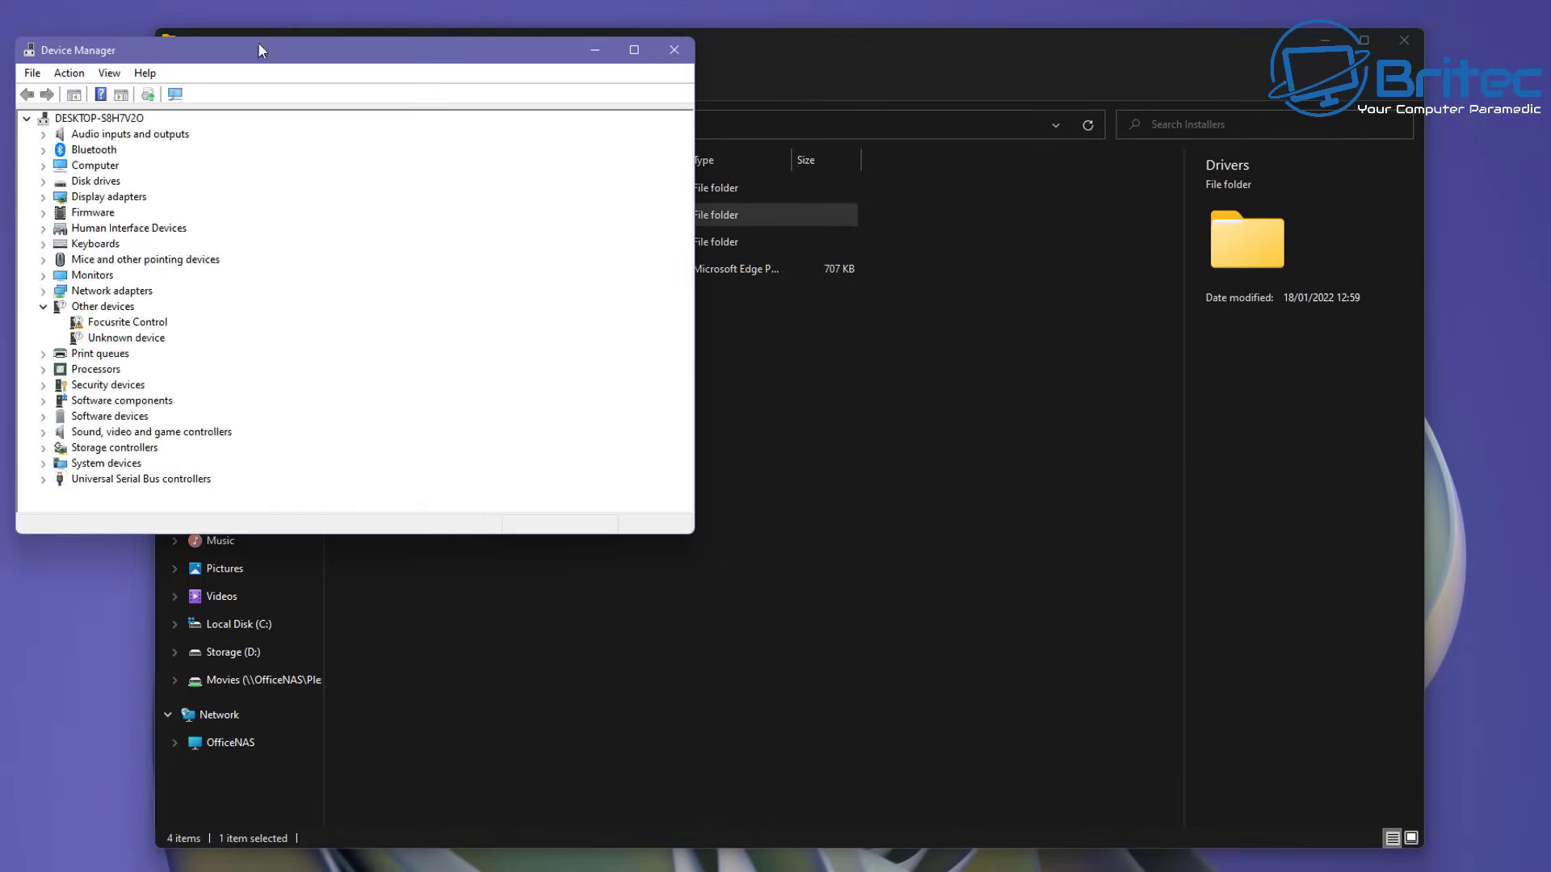
{"action": "left_click_drag", "start_coordinate": [258, 42], "coordinate": [569, 291]}
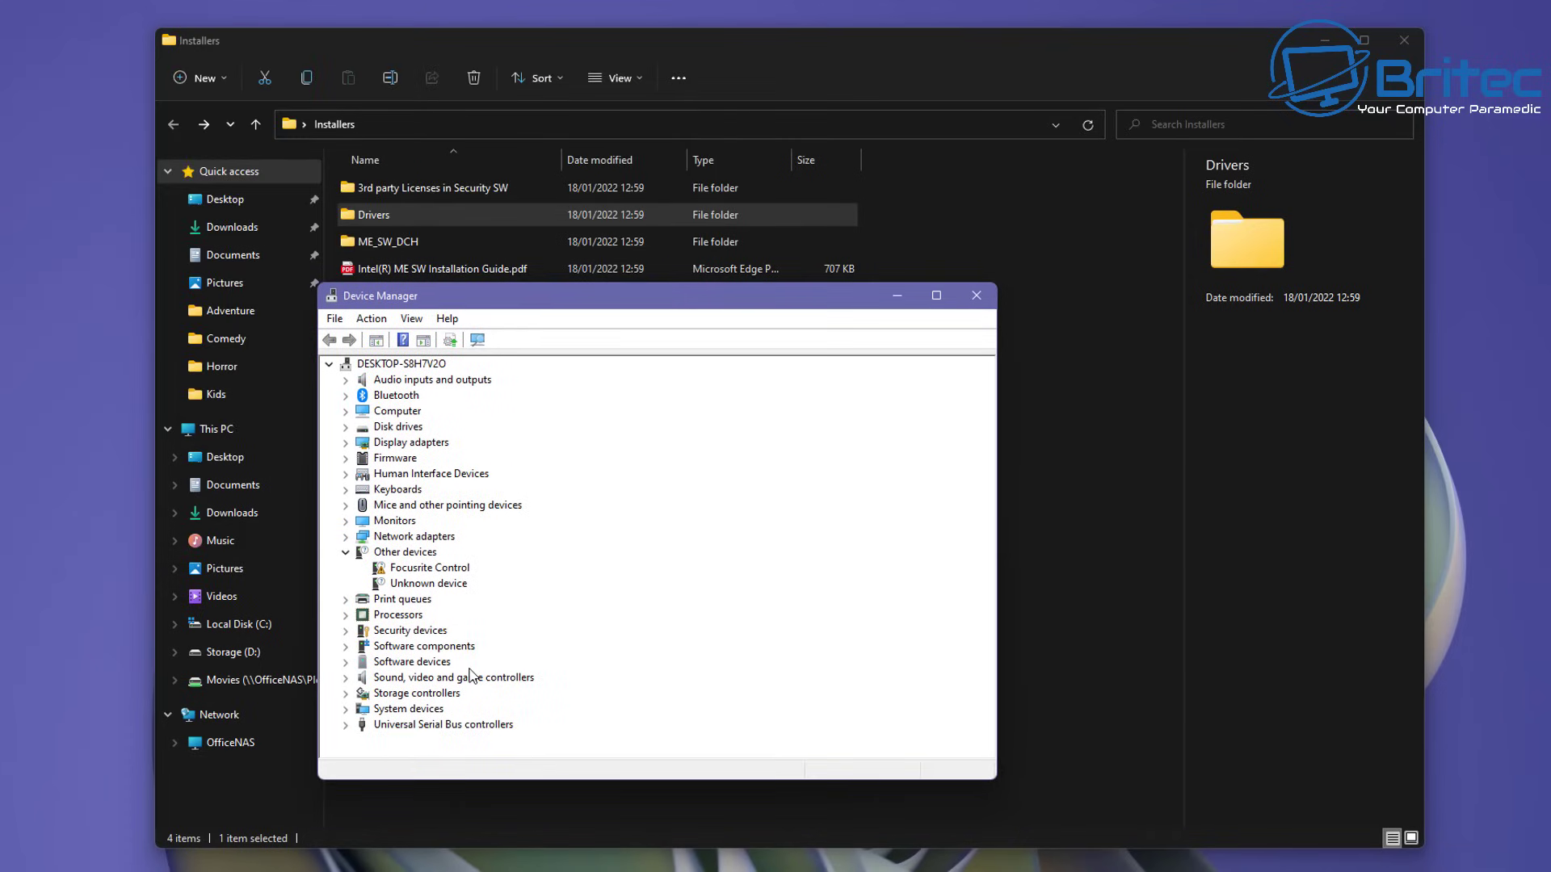
{"action": "left_click", "coordinate": [346, 709]}
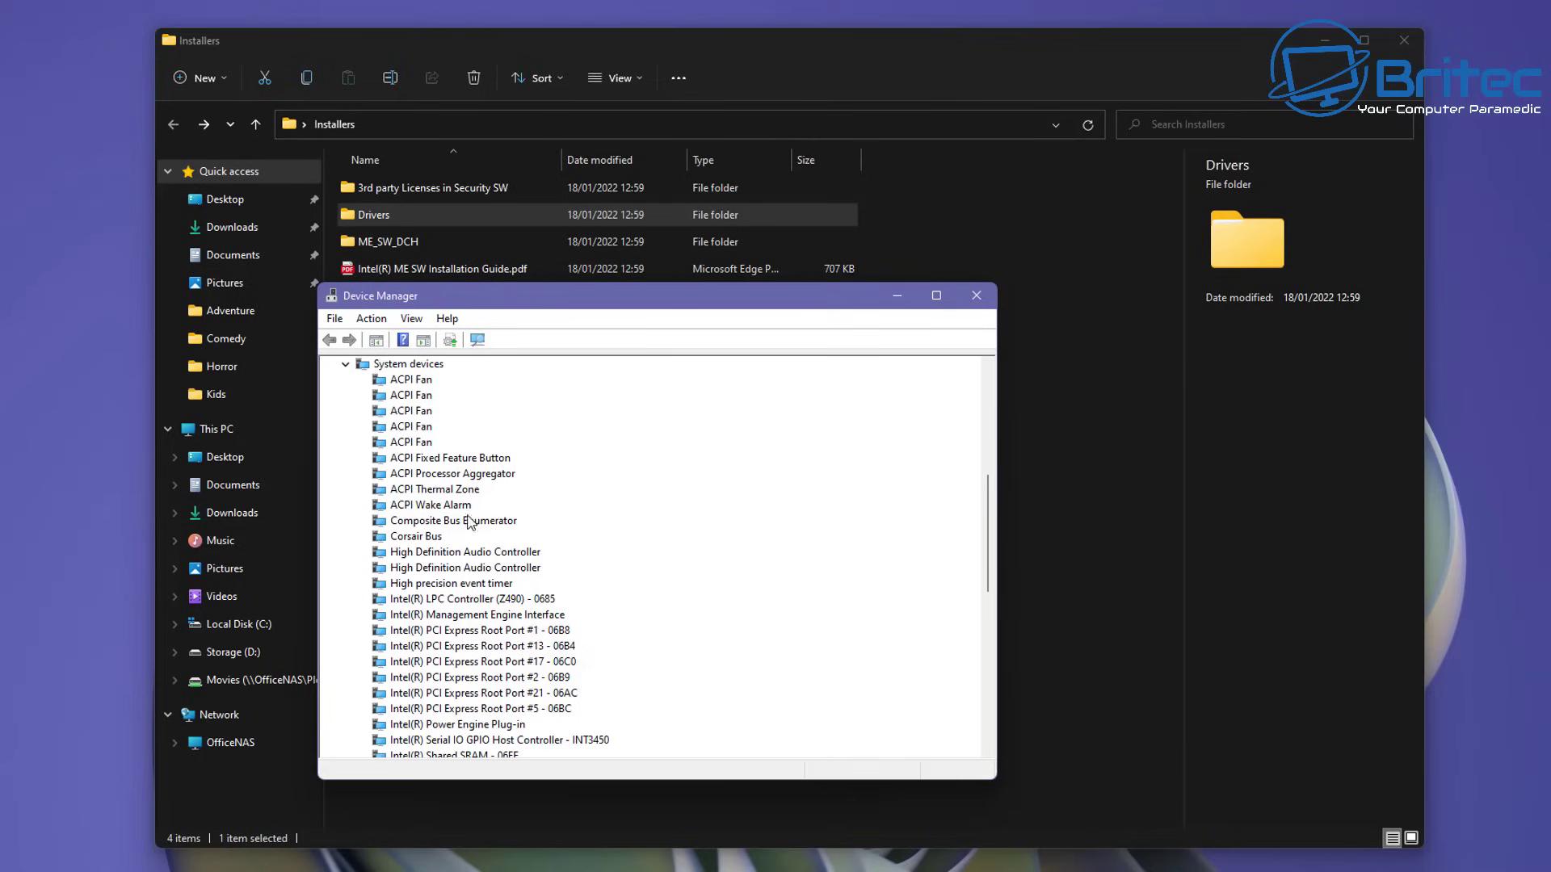
{"action": "left_click", "coordinate": [482, 616]}
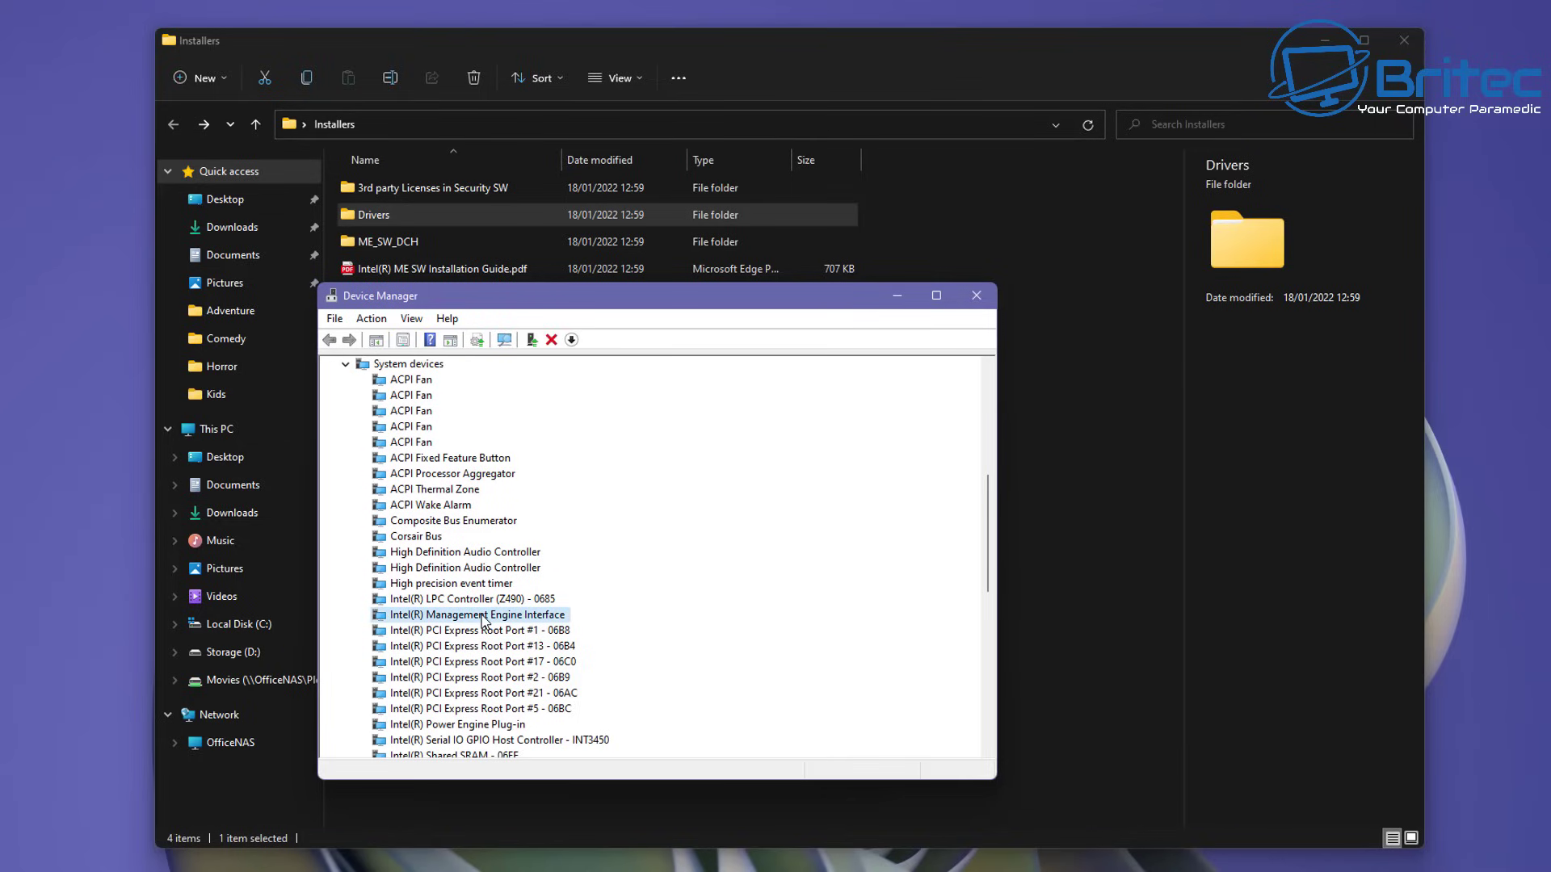
Step: Update the Intel(R) Management Engine Interface driver from the Desktop's Installers\Drivers folder
{"action": "right_click", "coordinate": [483, 619]}
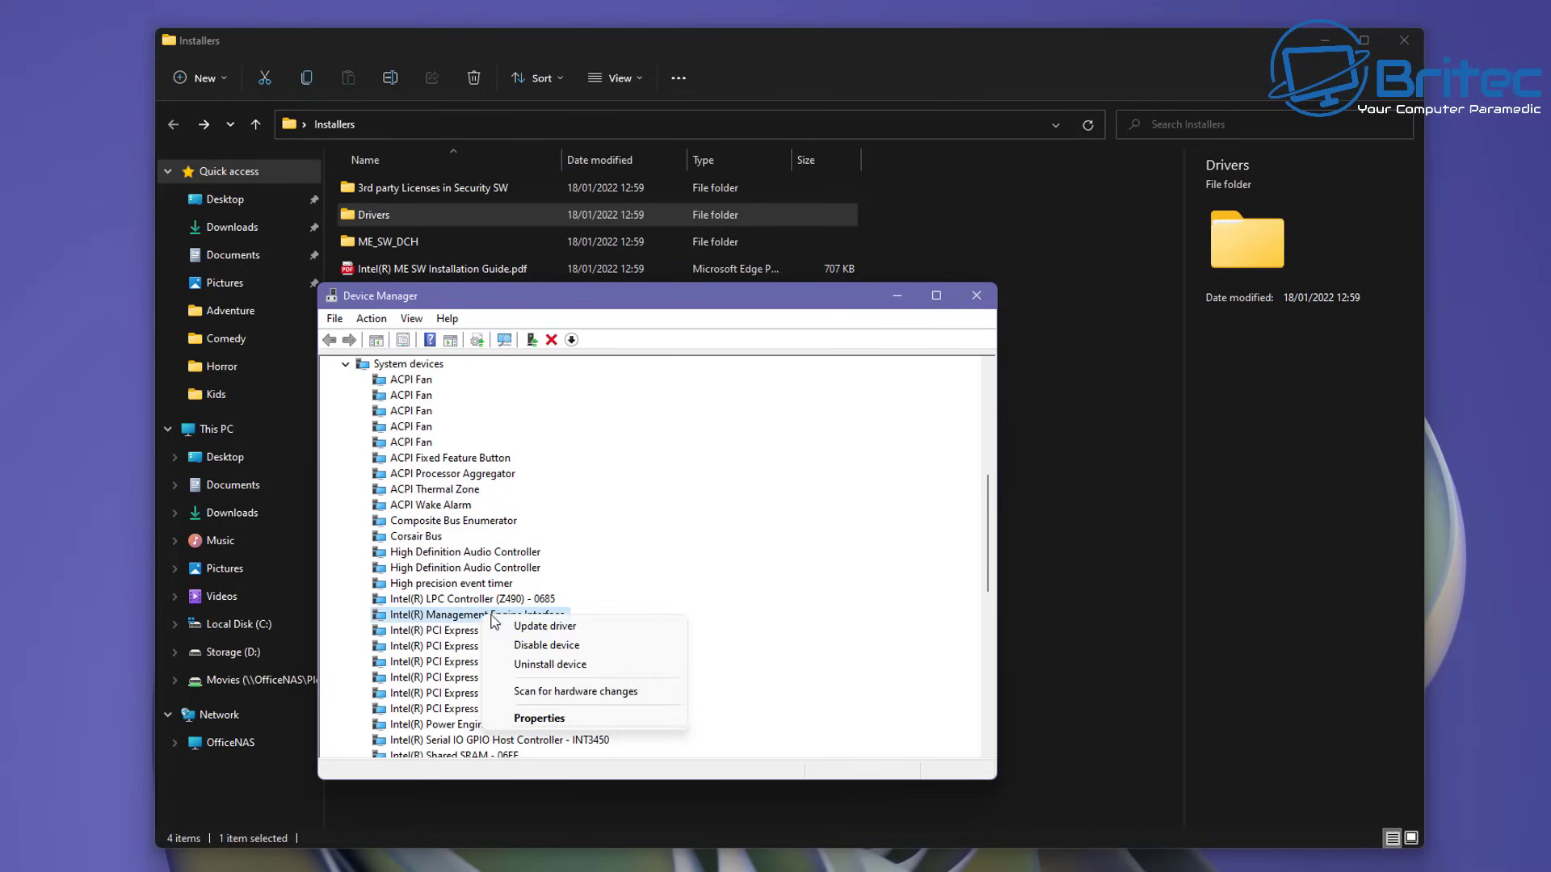
{"action": "left_click", "coordinate": [539, 628]}
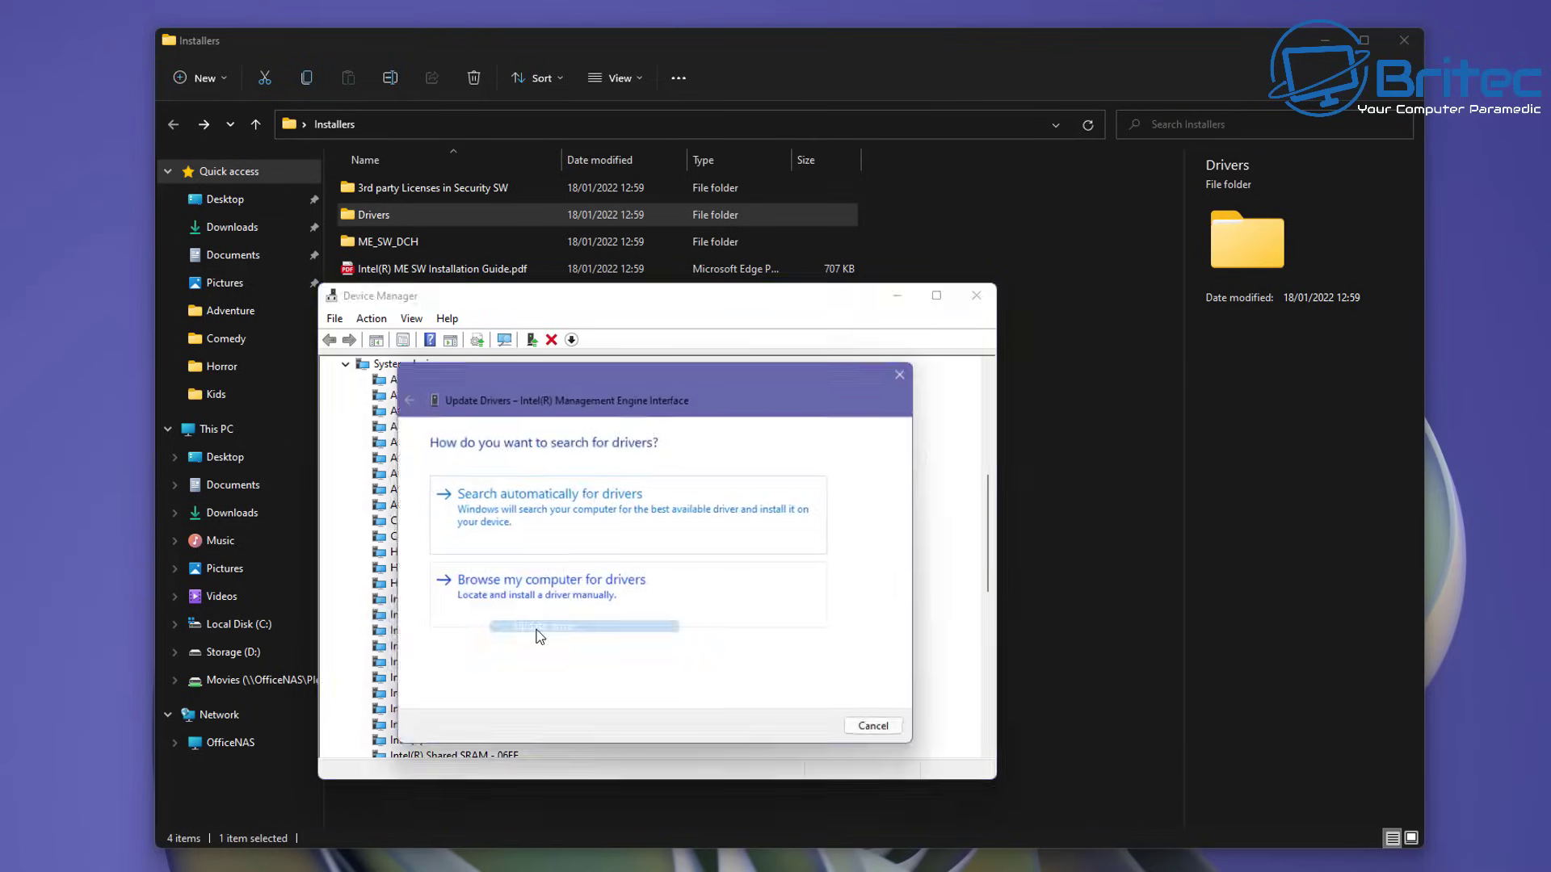
{"action": "left_click", "coordinate": [553, 614]}
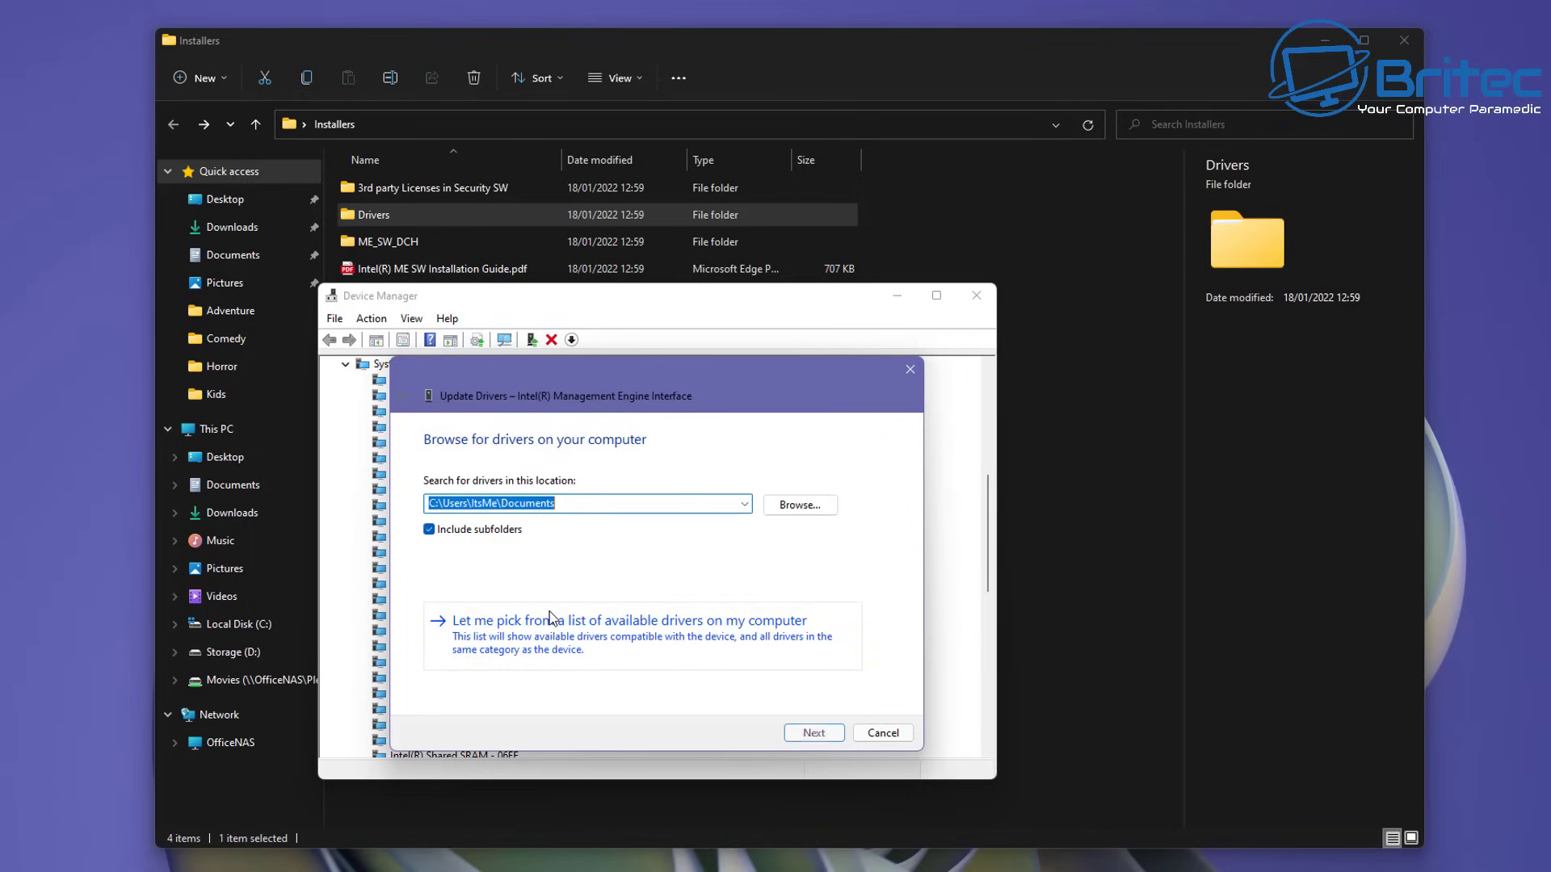
{"action": "left_click", "coordinate": [783, 507]}
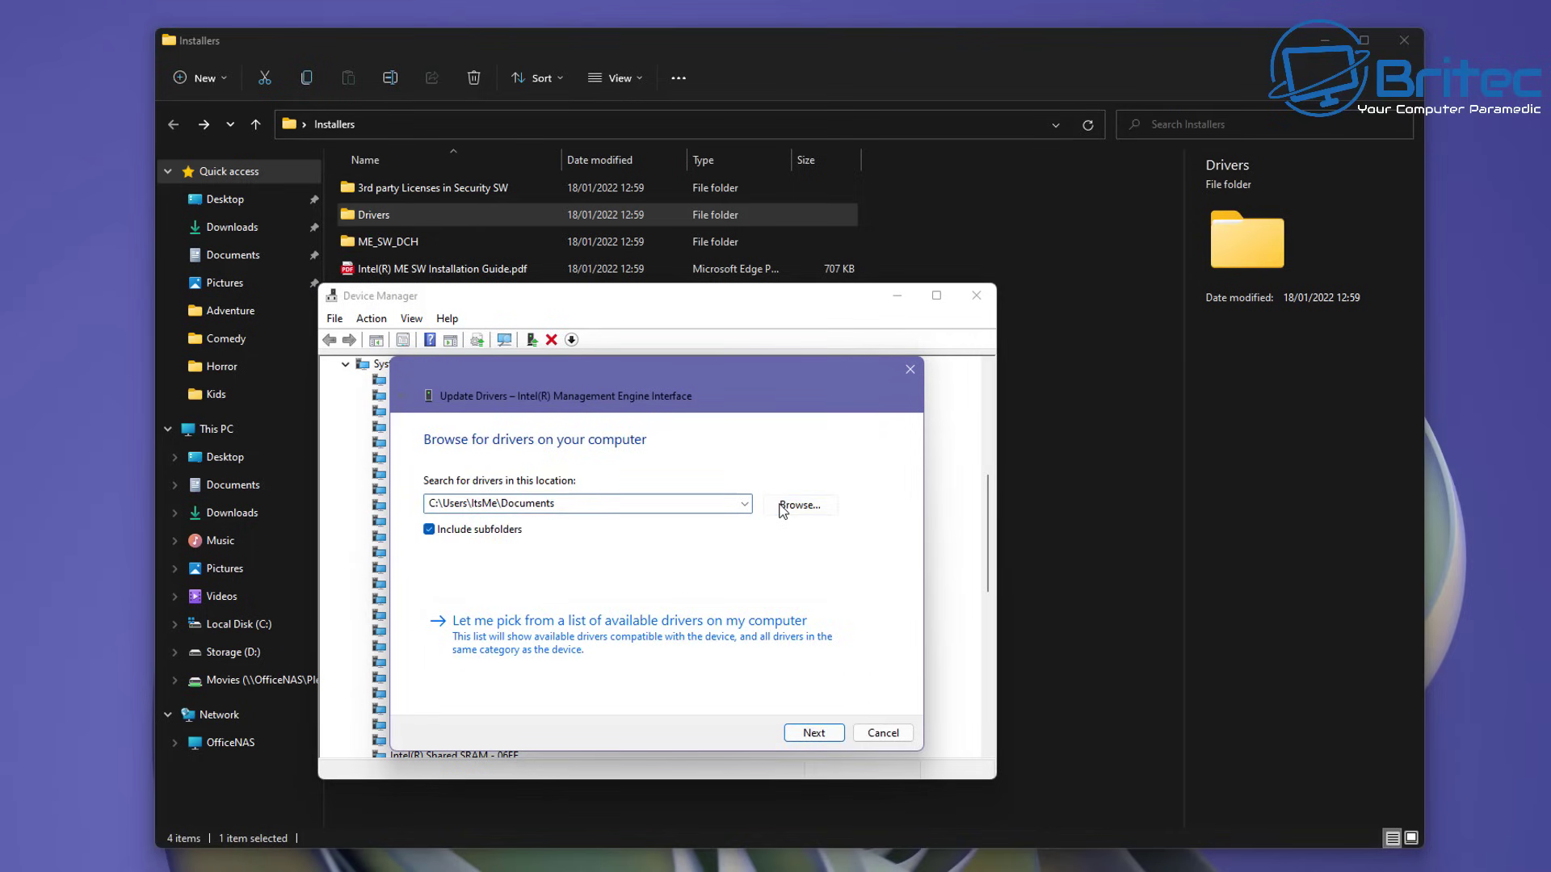
{"action": "left_click", "coordinate": [727, 445]}
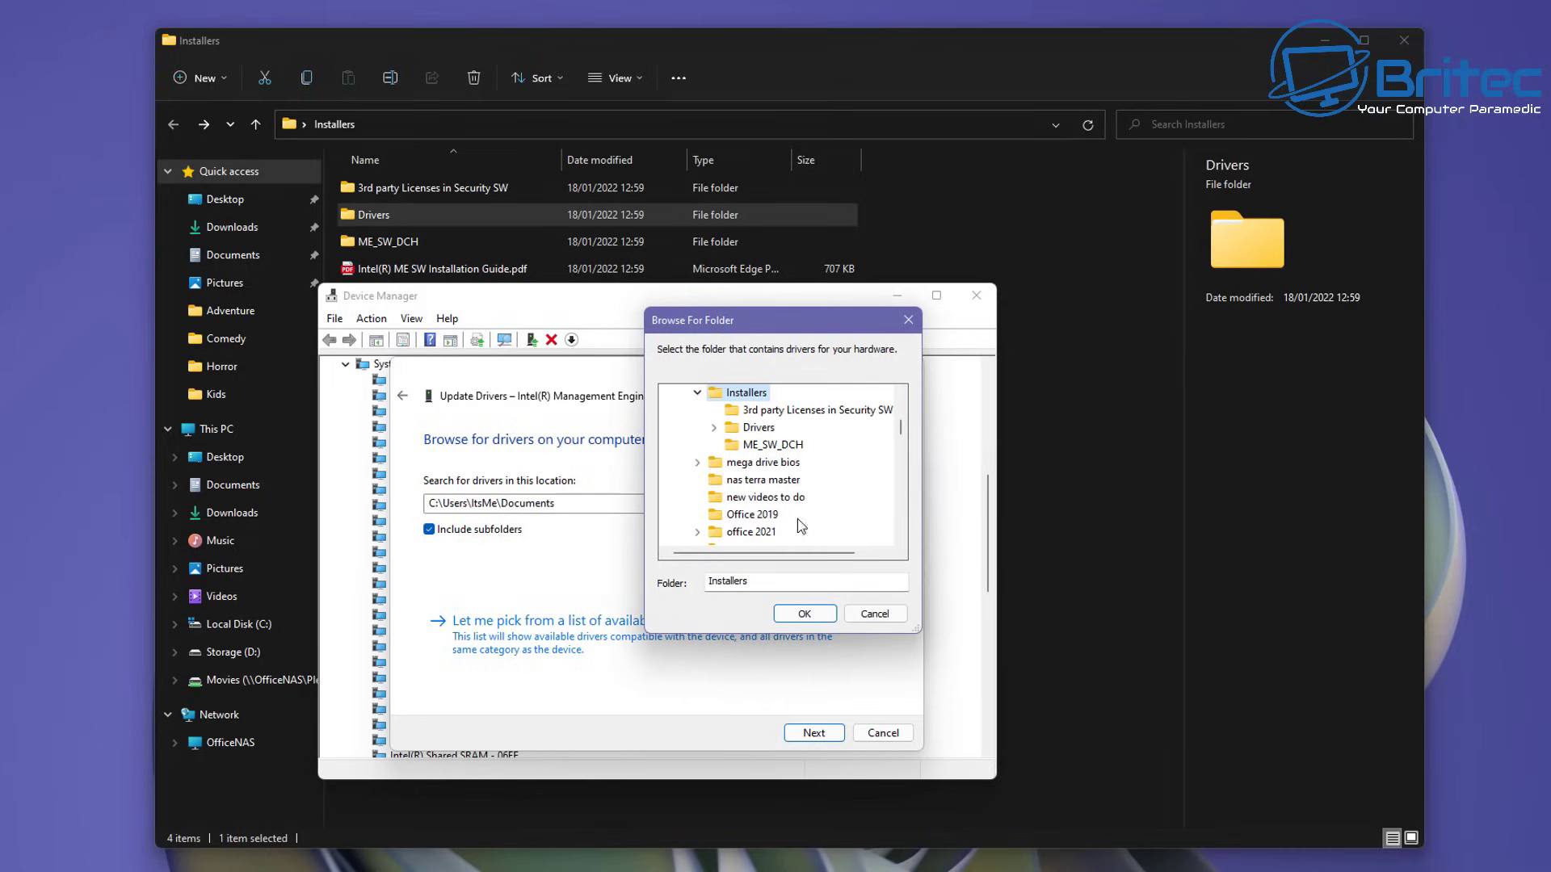
{"action": "double_click", "coordinate": [759, 428]}
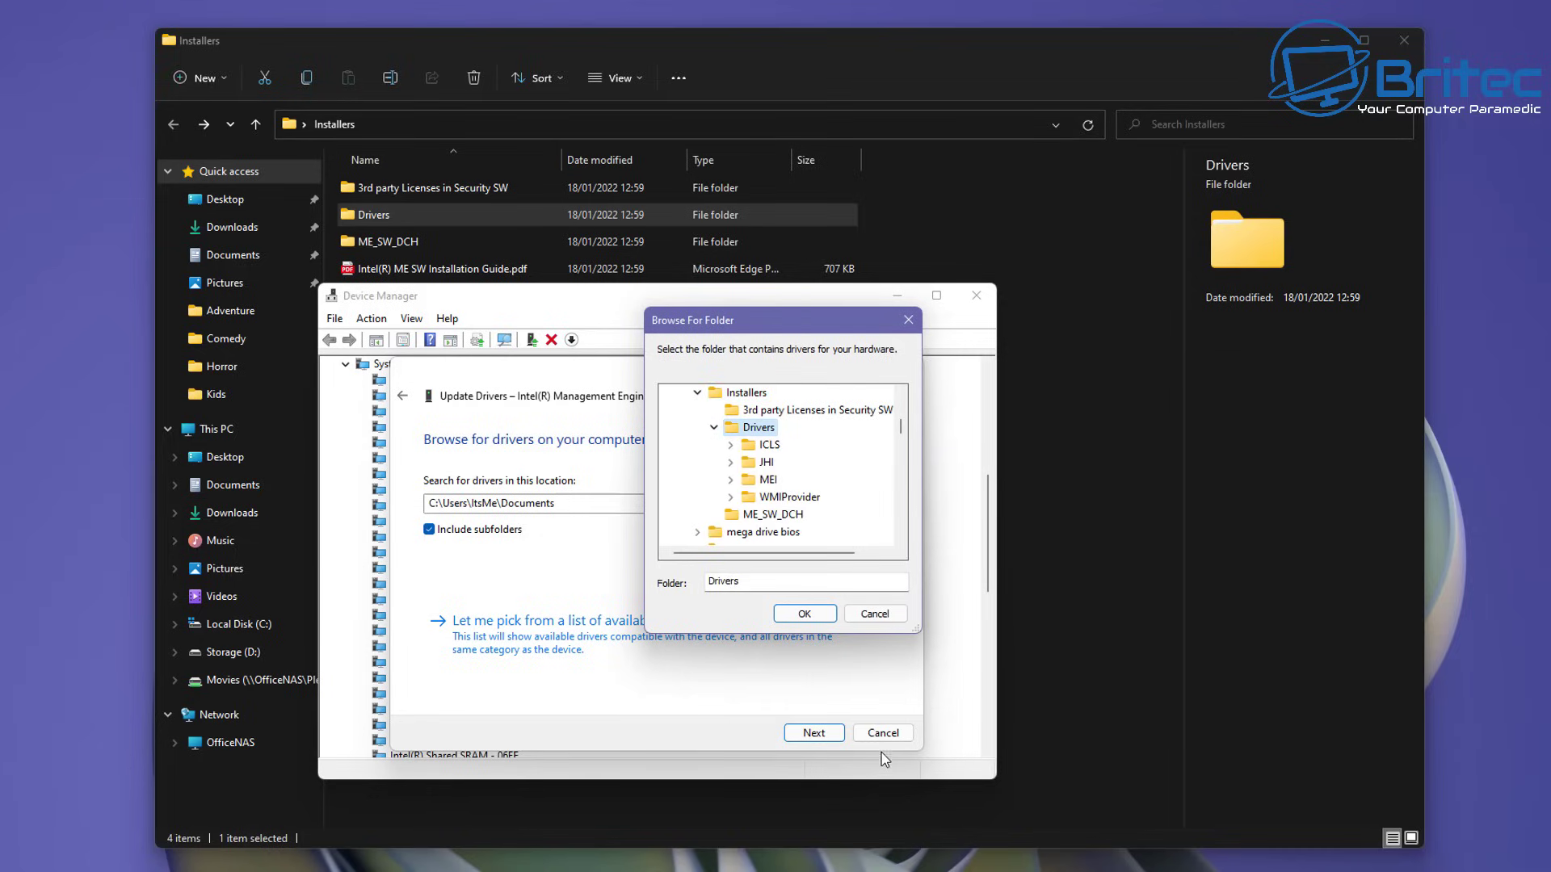
{"action": "left_click", "coordinate": [805, 614]}
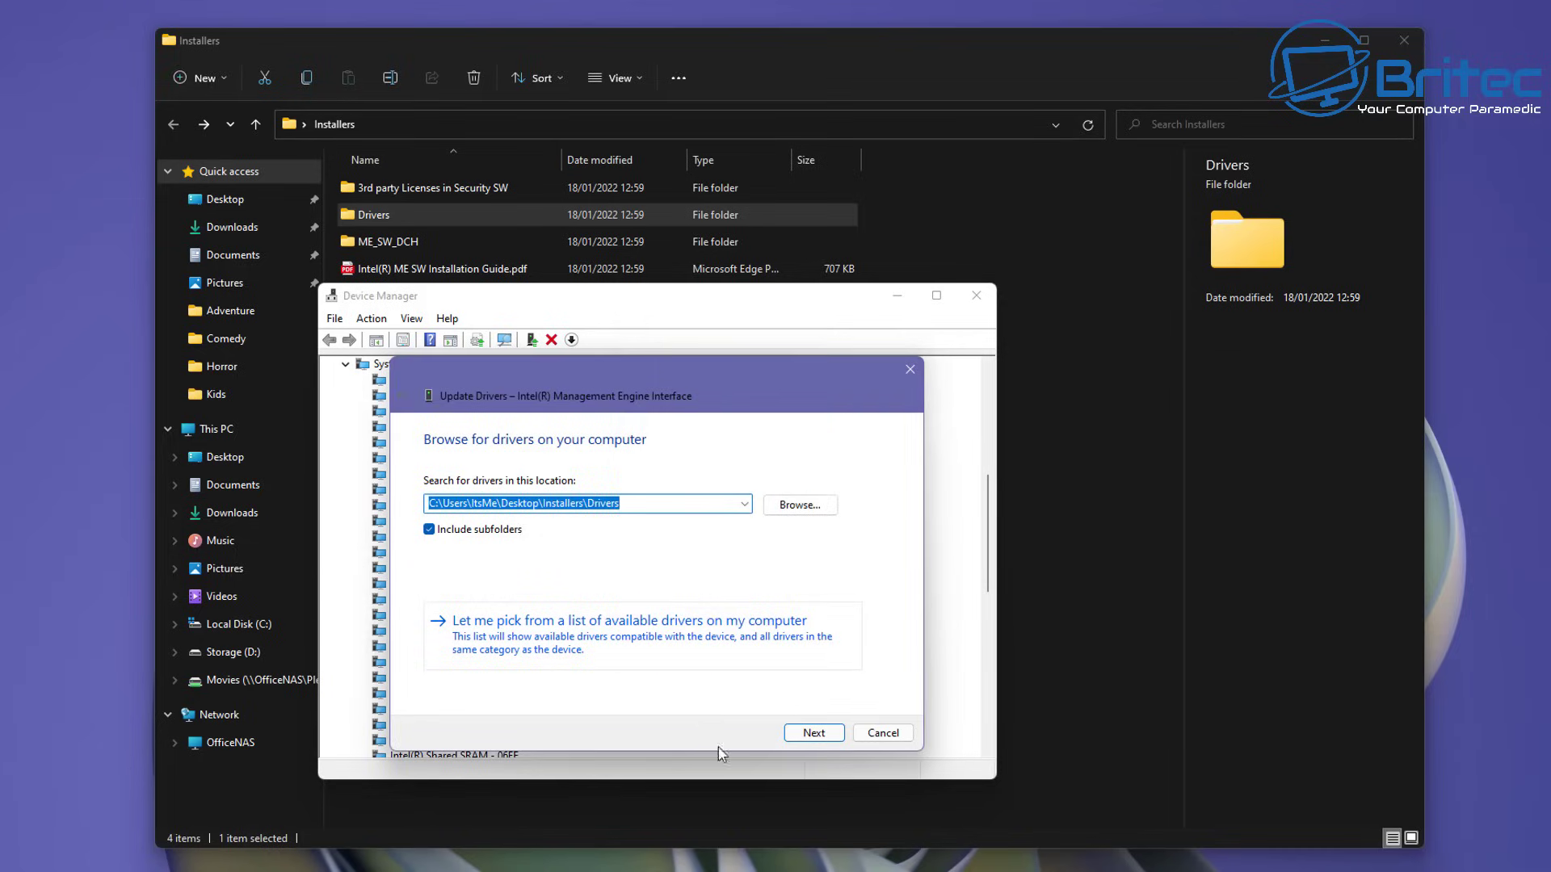
{"action": "left_click", "coordinate": [814, 733]}
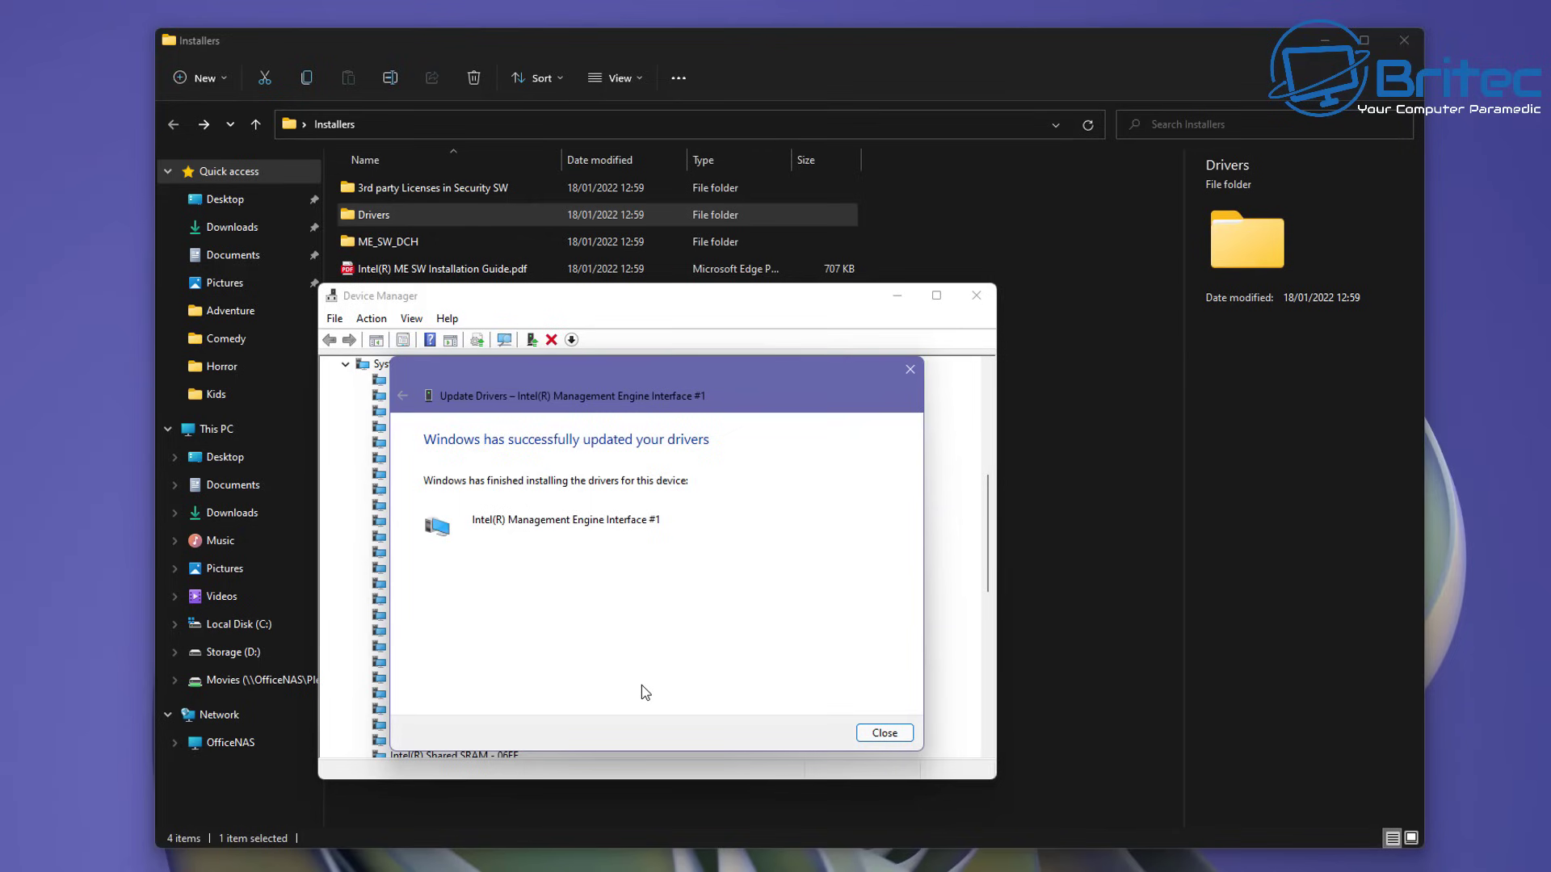
Step: Confirm in Management Engine Interface #1 Properties: driver date 11/05/2021, version 2120.100.0.1085
{"action": "left_click", "coordinate": [884, 733]}
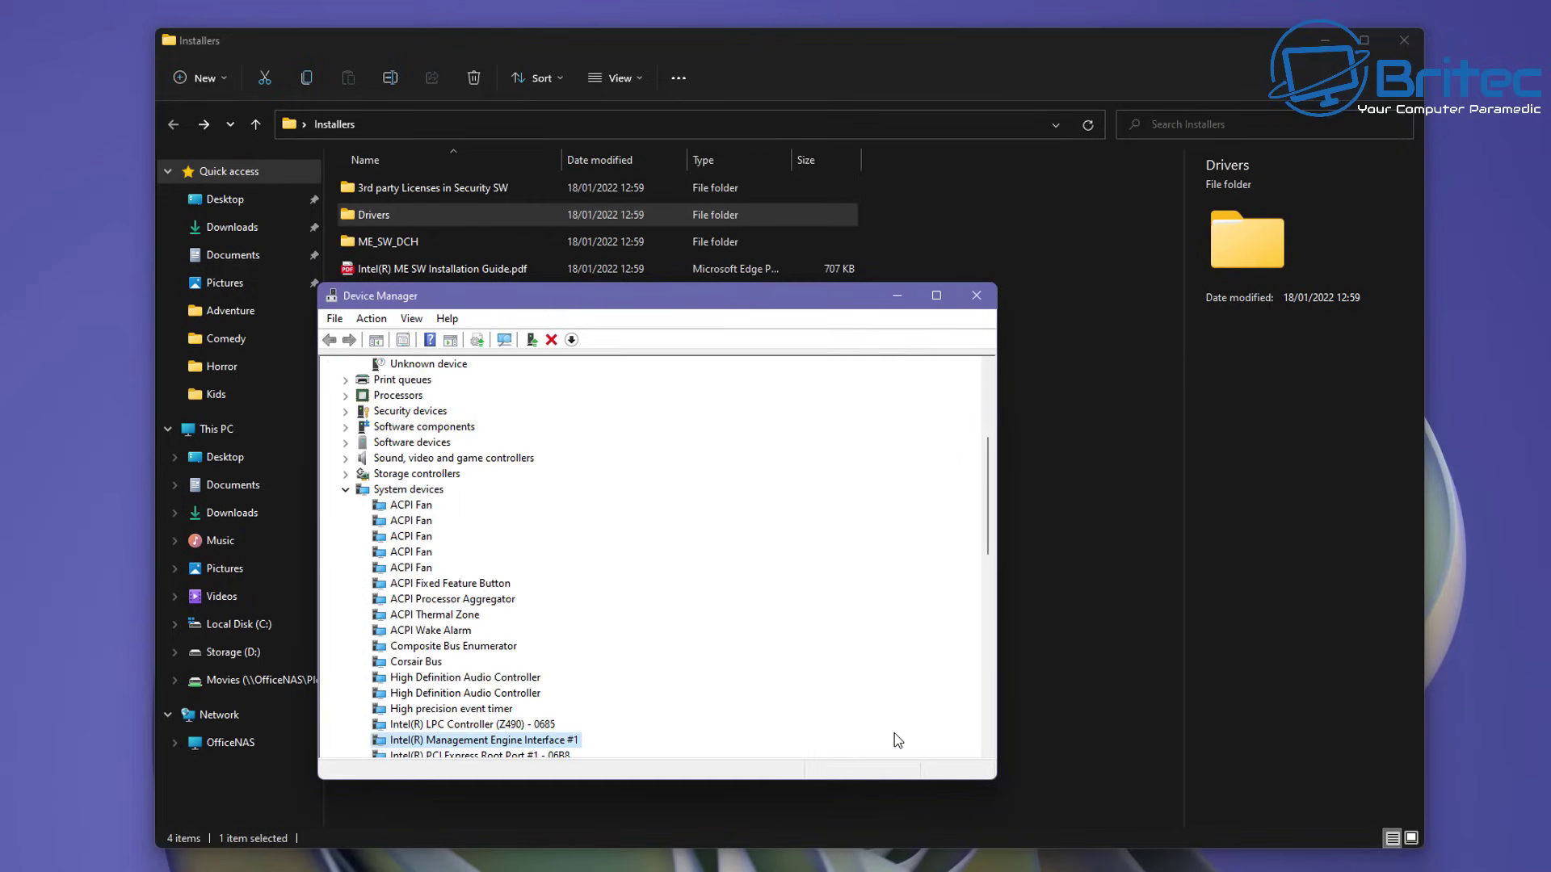
{"action": "scroll", "coordinate": [577, 630], "scroll_direction": "down", "scroll_amount": 4}
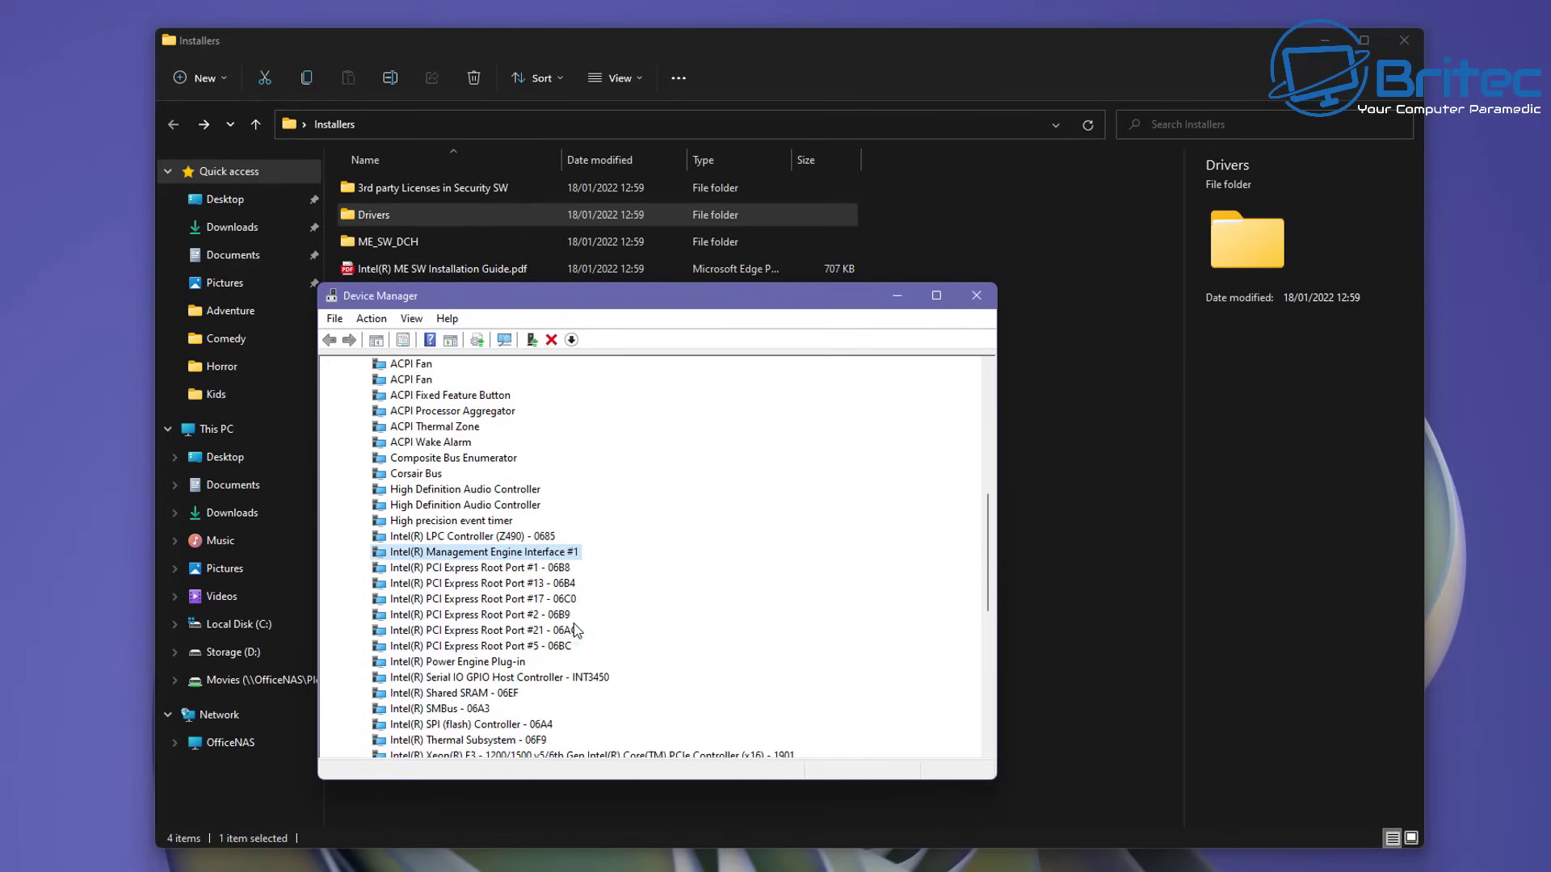
{"action": "right_click", "coordinate": [525, 551]}
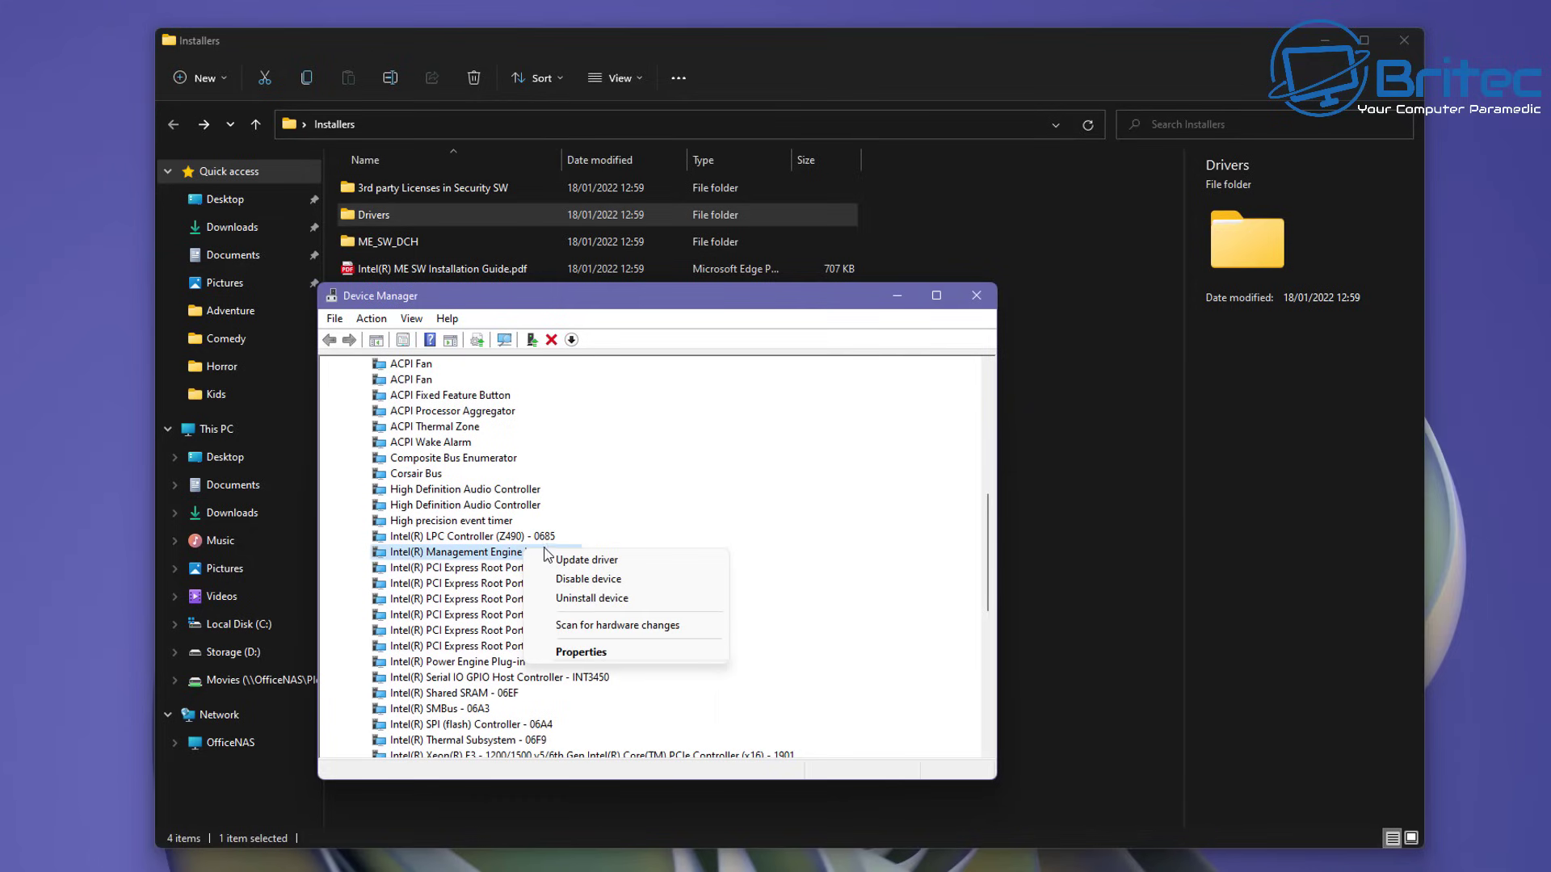
{"action": "left_click", "coordinate": [607, 655]}
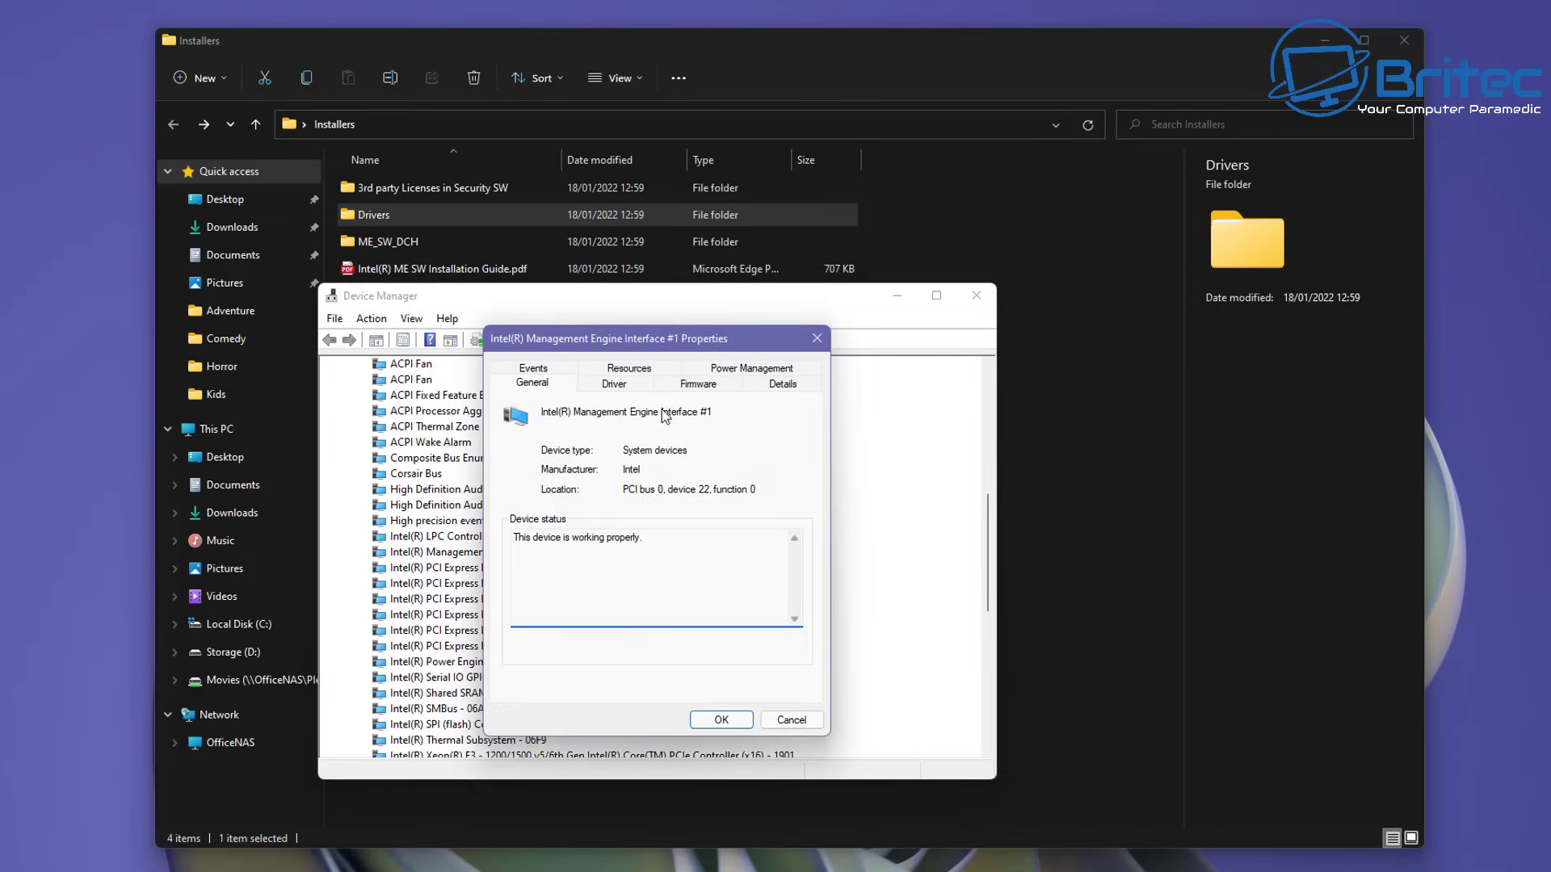
{"action": "left_click_drag", "start_coordinate": [664, 342], "coordinate": [650, 362]}
{"action": "left_click", "coordinate": [600, 403]}
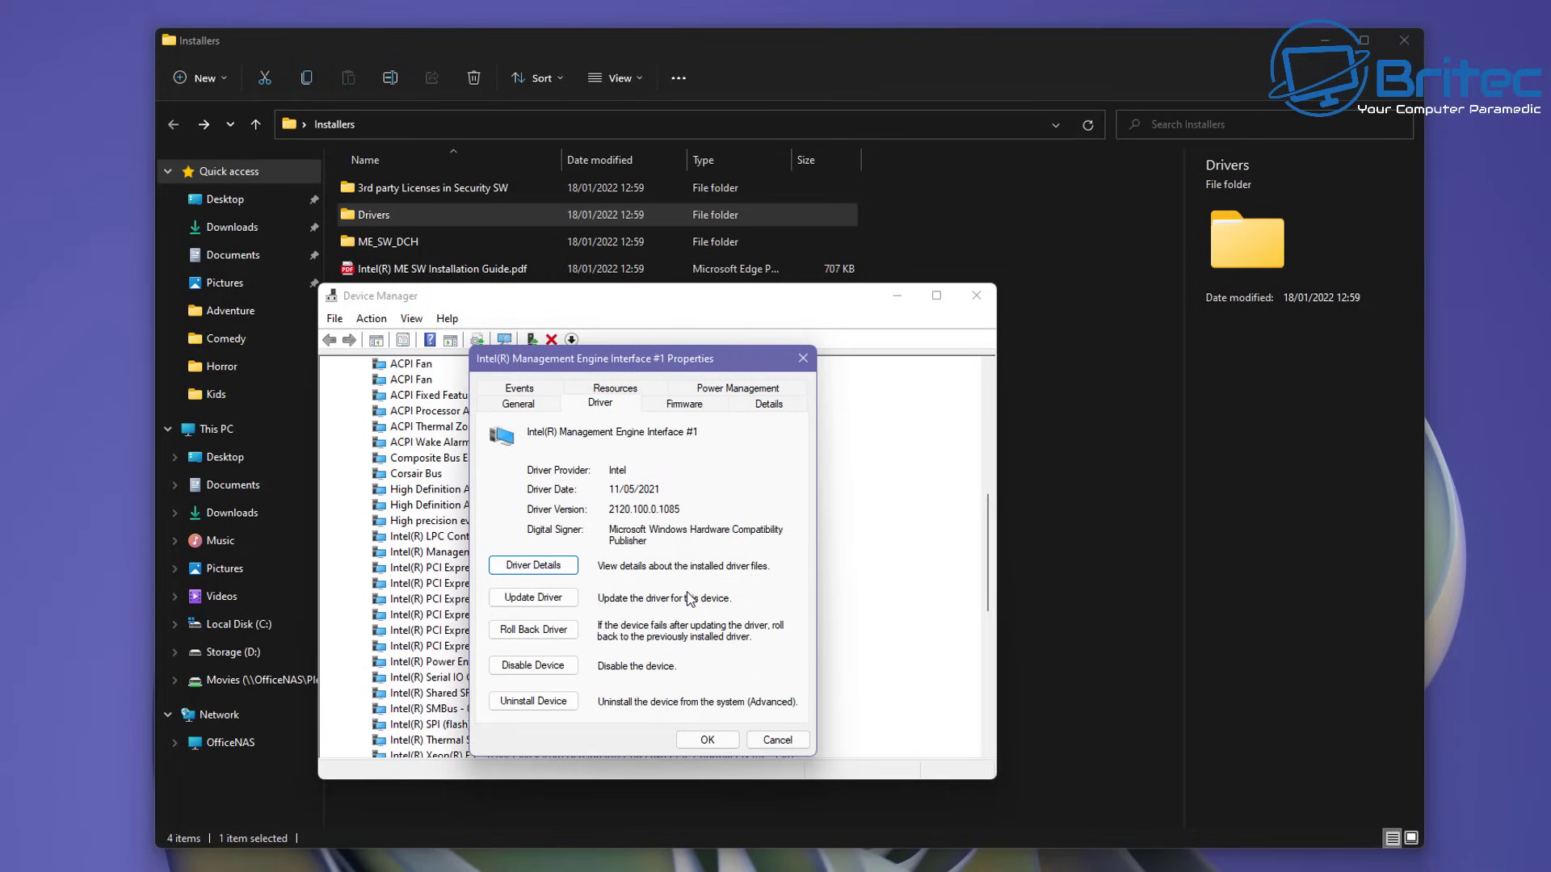
{"action": "left_click_drag", "start_coordinate": [669, 489], "coordinate": [592, 486]}
{"action": "left_click", "coordinate": [653, 599]}
Step: Close the Properties dialog, Device Manager and the Installers File Explorer window
{"action": "left_click", "coordinate": [802, 358]}
{"action": "left_click", "coordinate": [976, 295]}
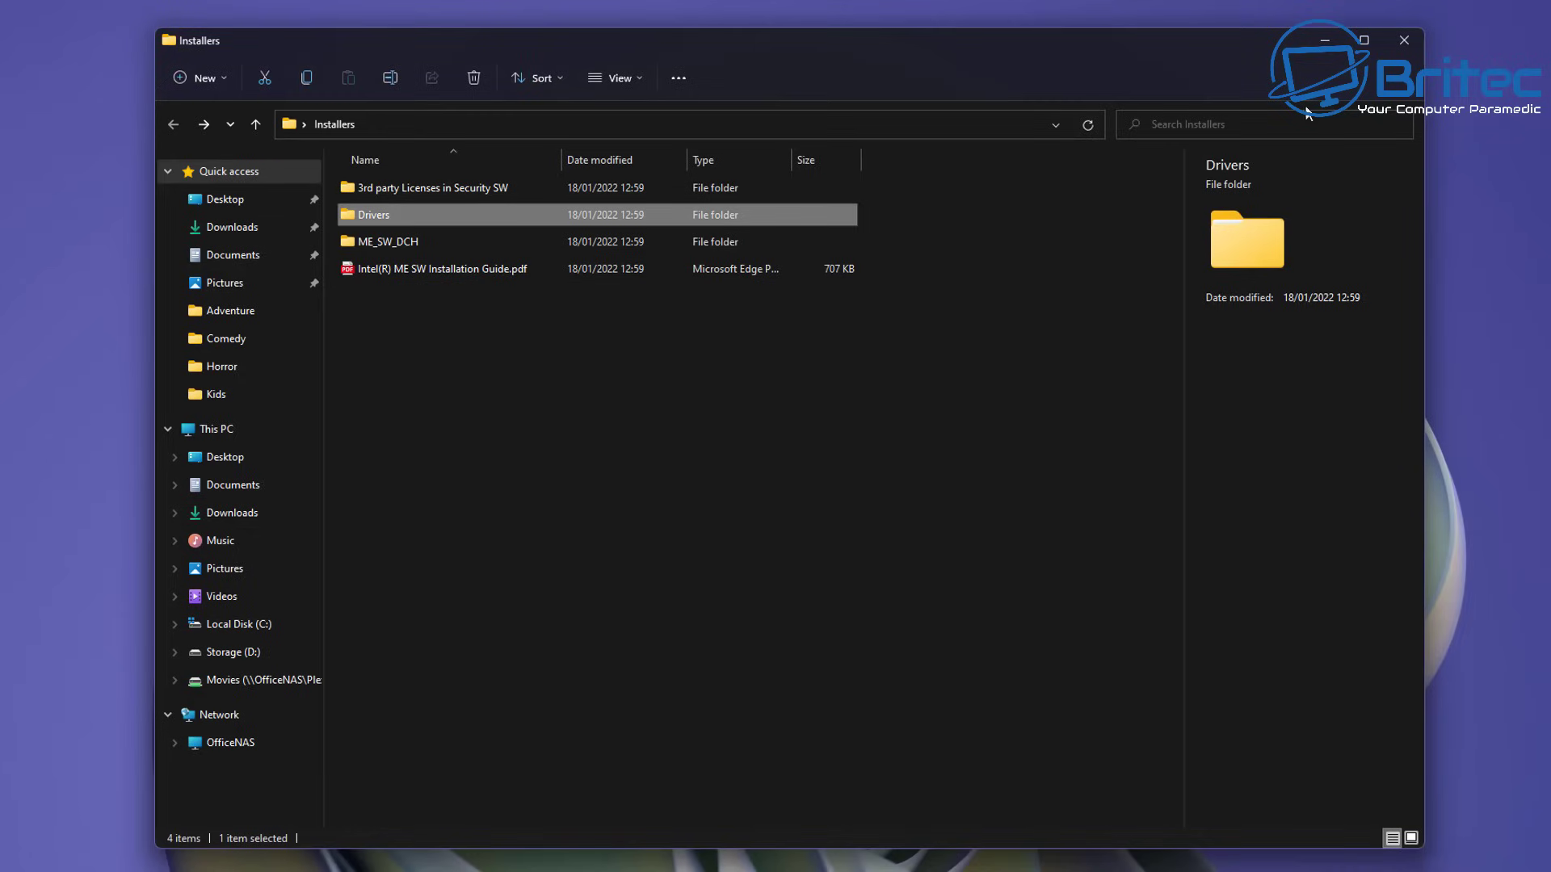
{"action": "left_click", "coordinate": [1404, 39]}
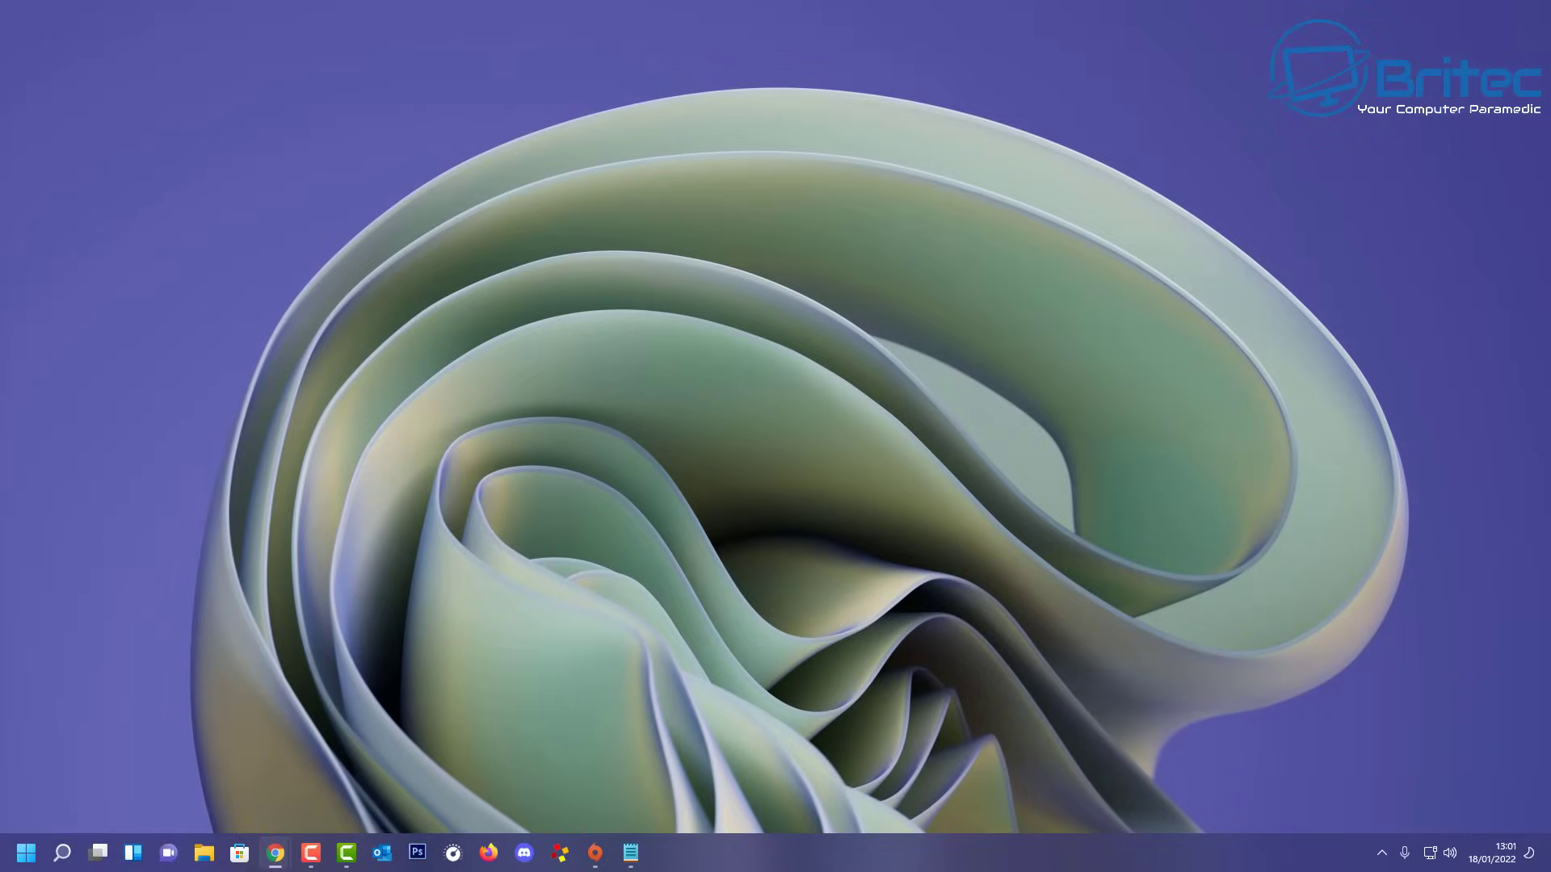